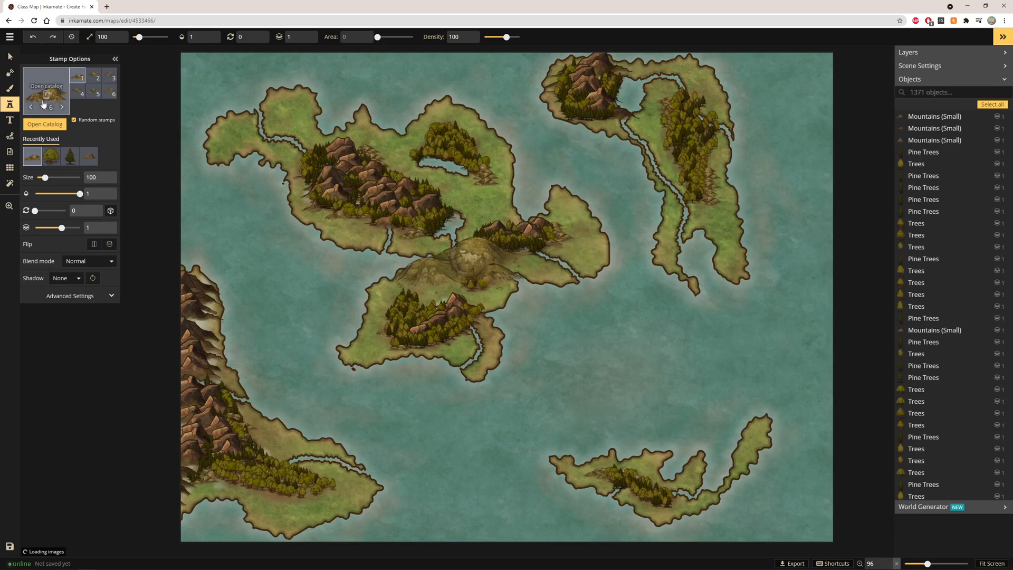
Pick the free Temple 2 stamp from the catalog and place it at size 15 in the central island's grassland
left_click(43, 104)
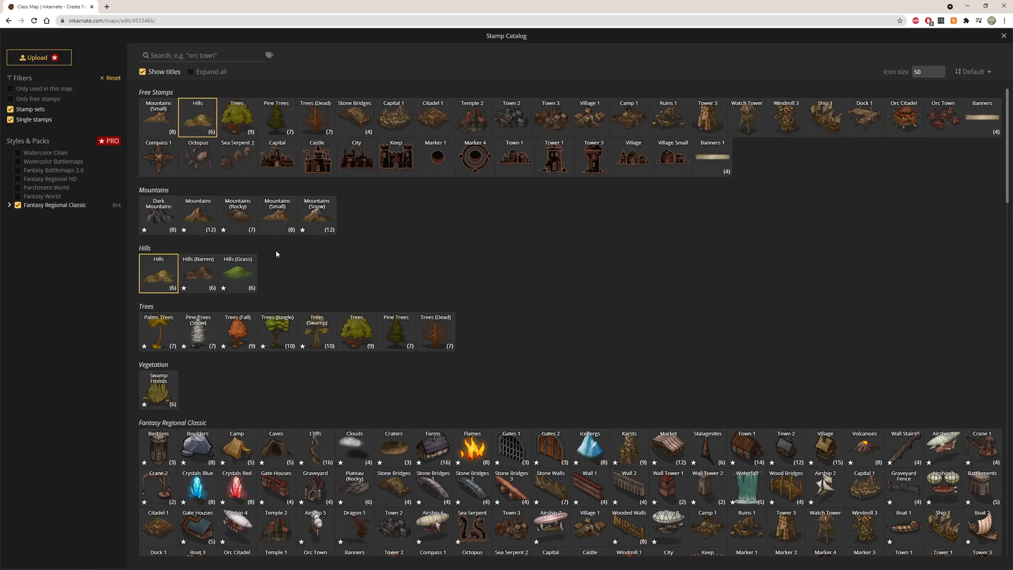
left_click(12, 99)
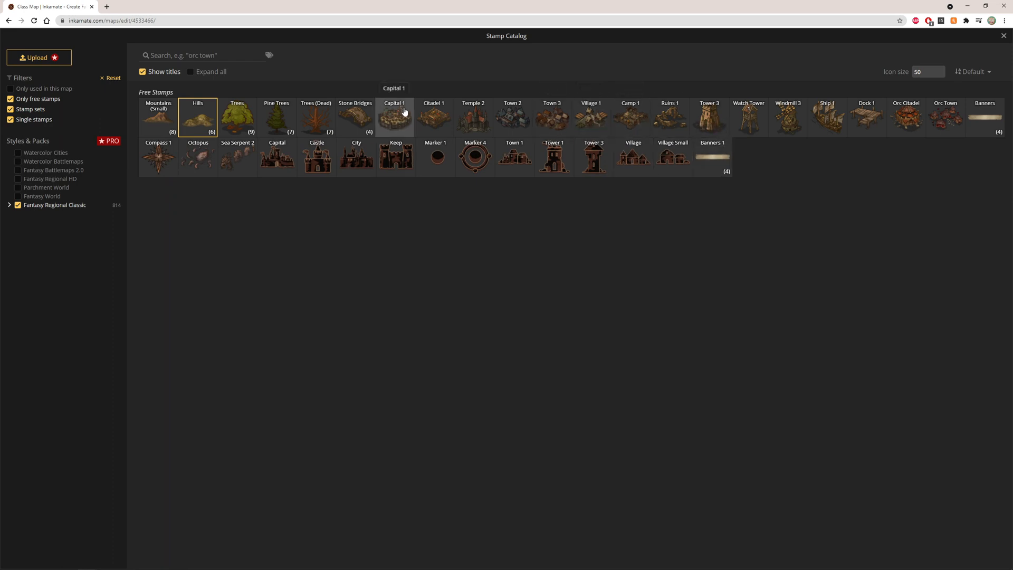
left_click(474, 118)
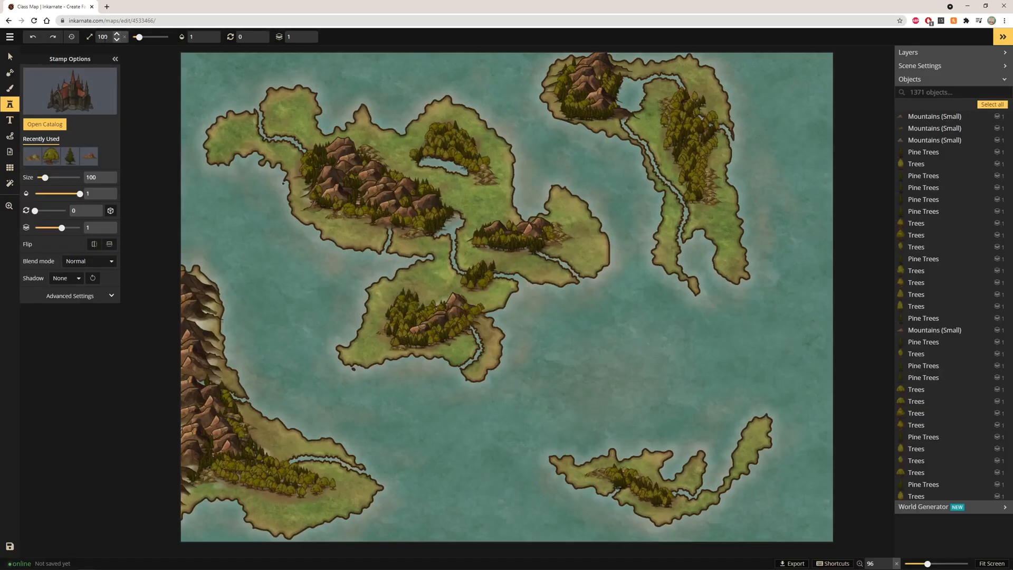
left_click(116, 41)
left_click(117, 40)
scroll(431, 283, "up", 8)
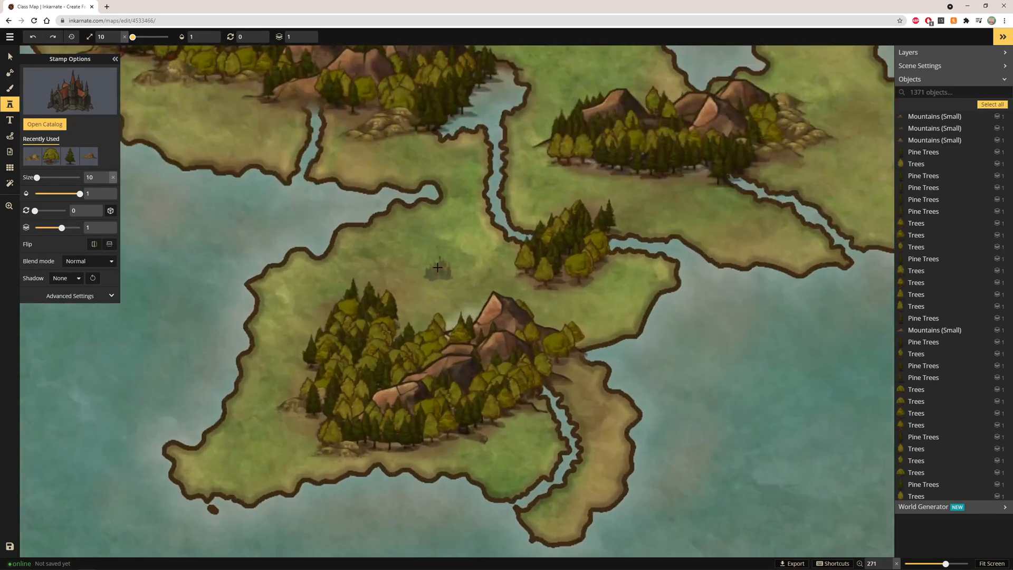
left_click(435, 267)
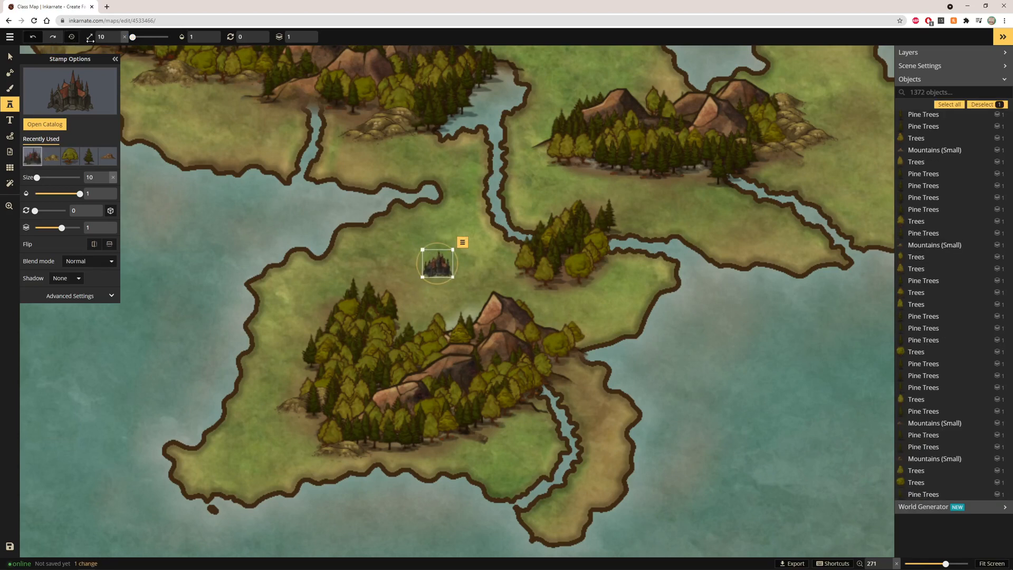
left_click(118, 35)
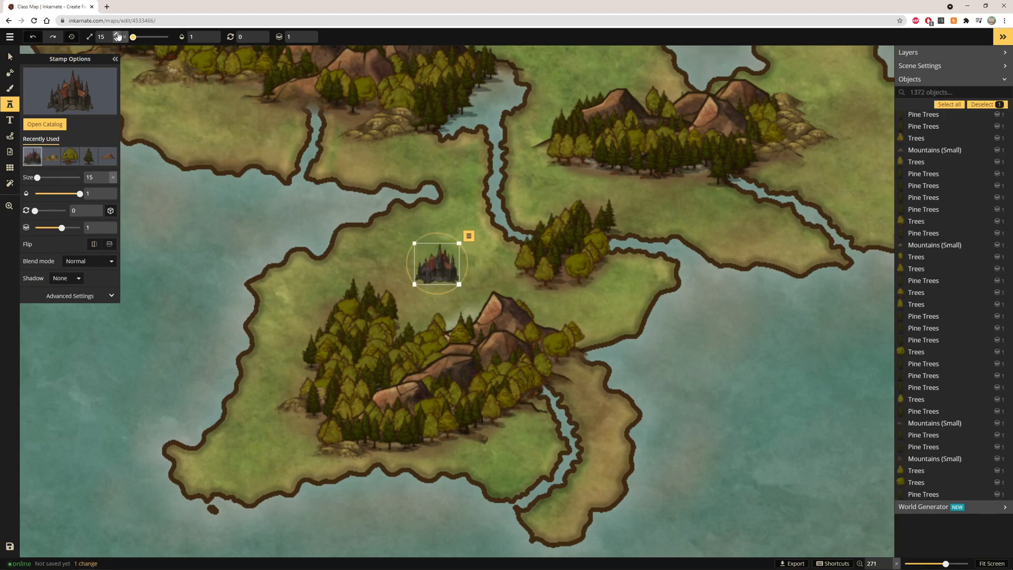
Choose the Town 2 stamp at size 12 and place three copies around the temple
left_click(76, 91)
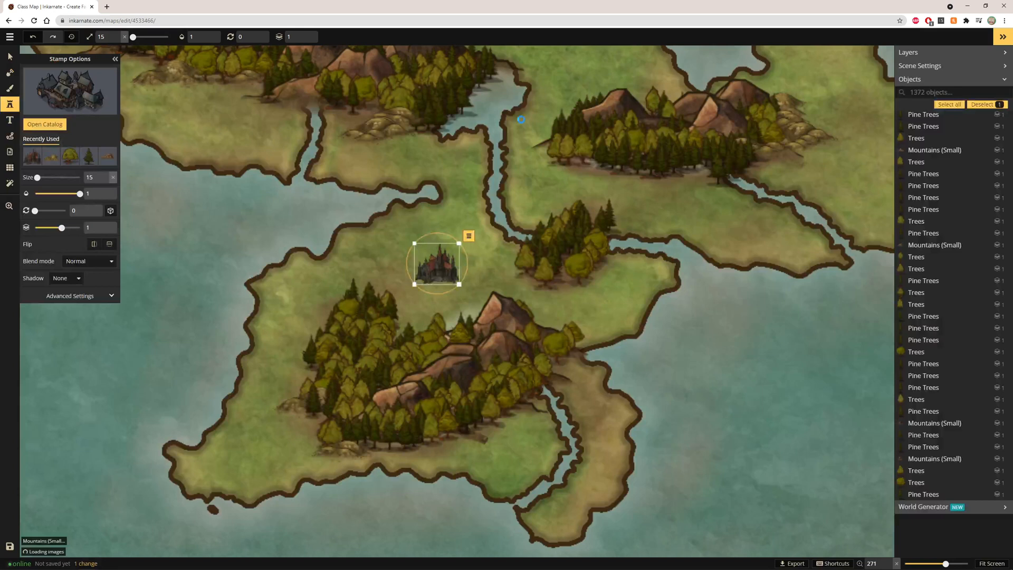
left_click(513, 117)
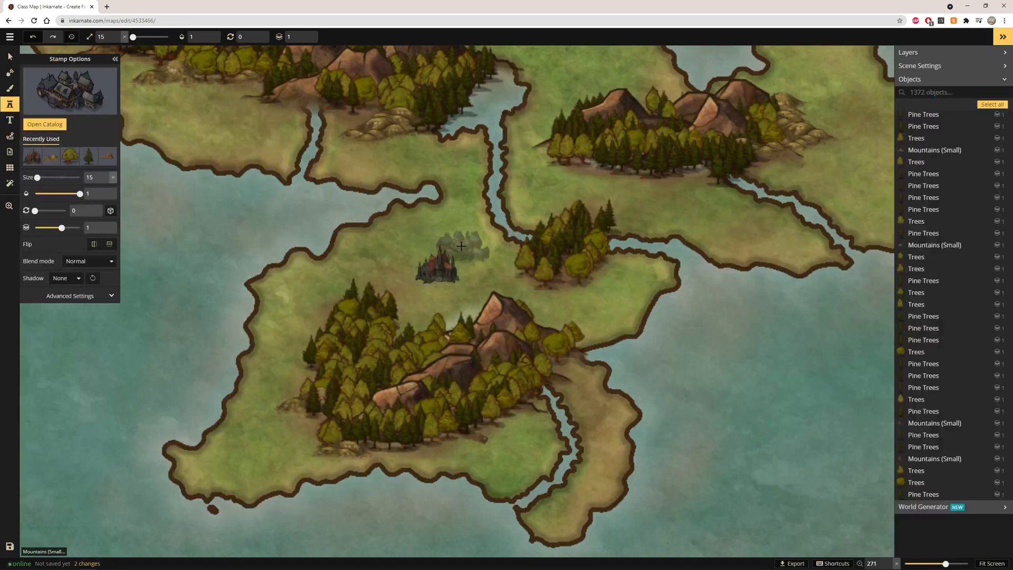
left_click(117, 41)
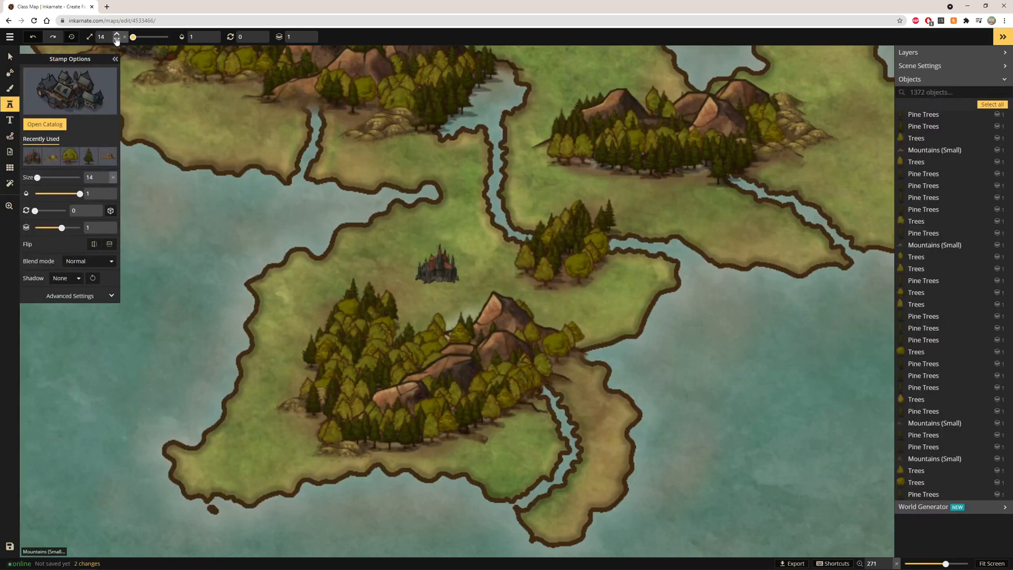
left_click(460, 261)
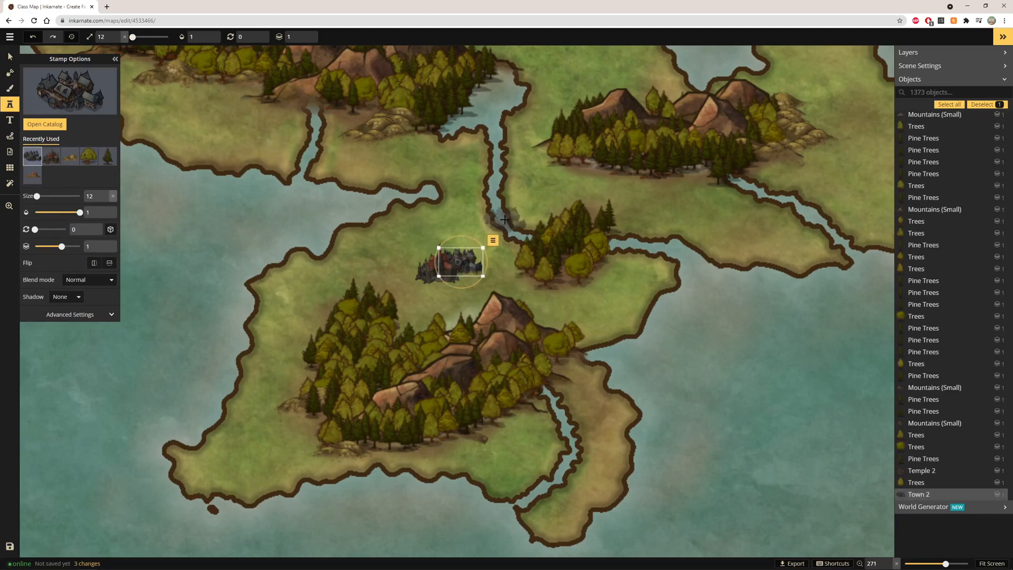
left_click(423, 255)
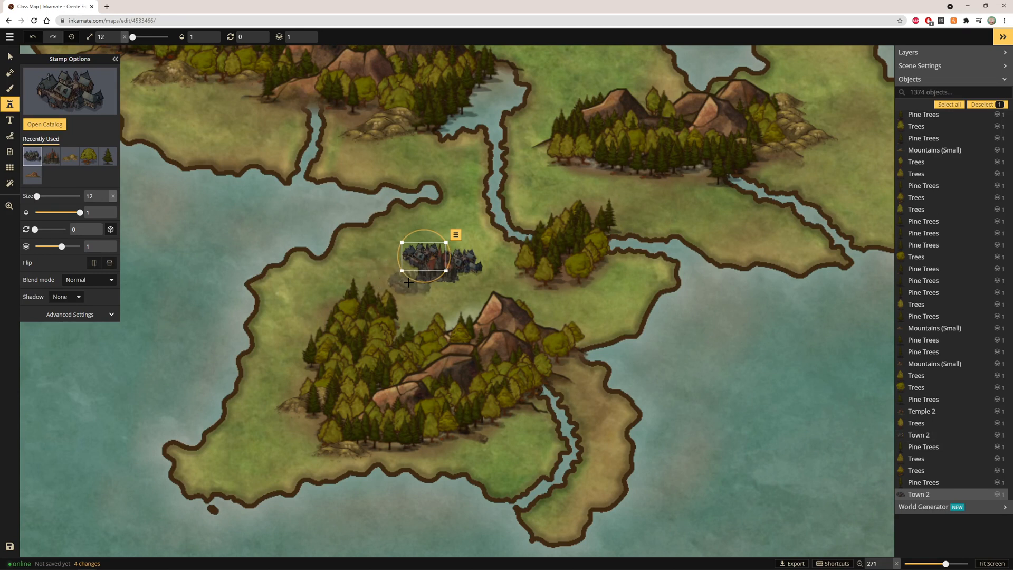
left_click(409, 282)
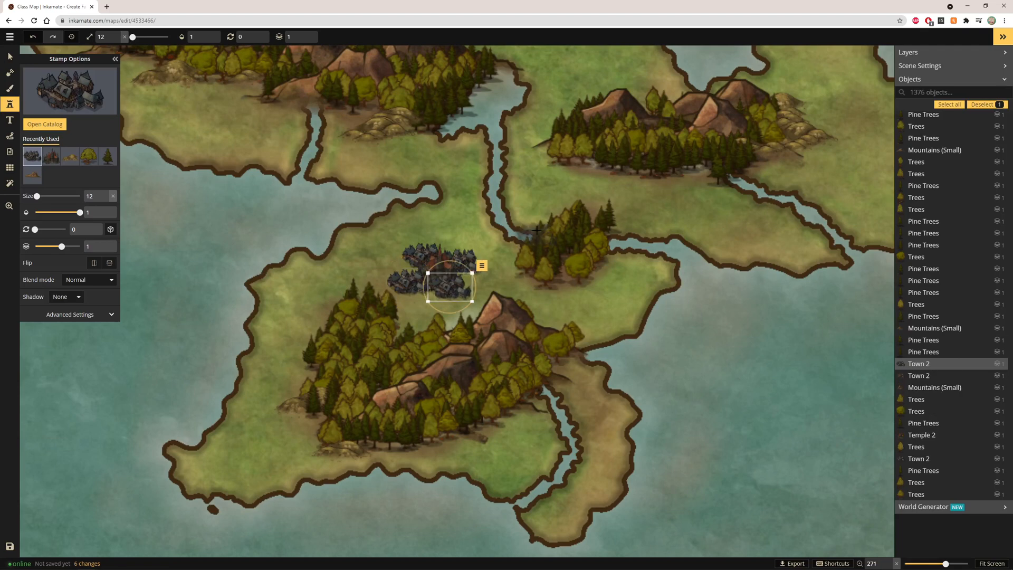
Choose the Town 3 stamp at size 10 and place four copies around the town cluster
left_click(87, 85)
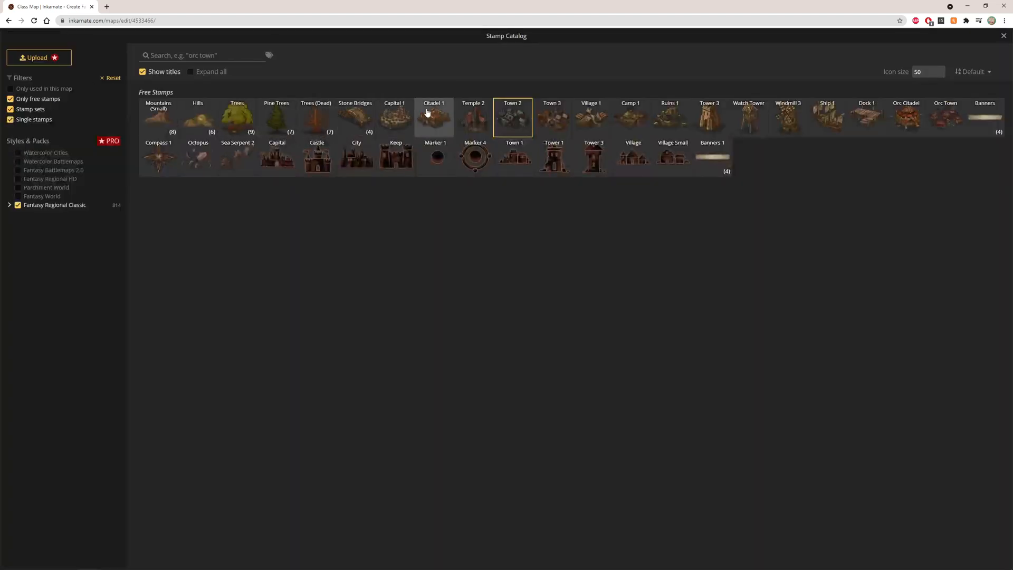
left_click(521, 115)
left_click(408, 263)
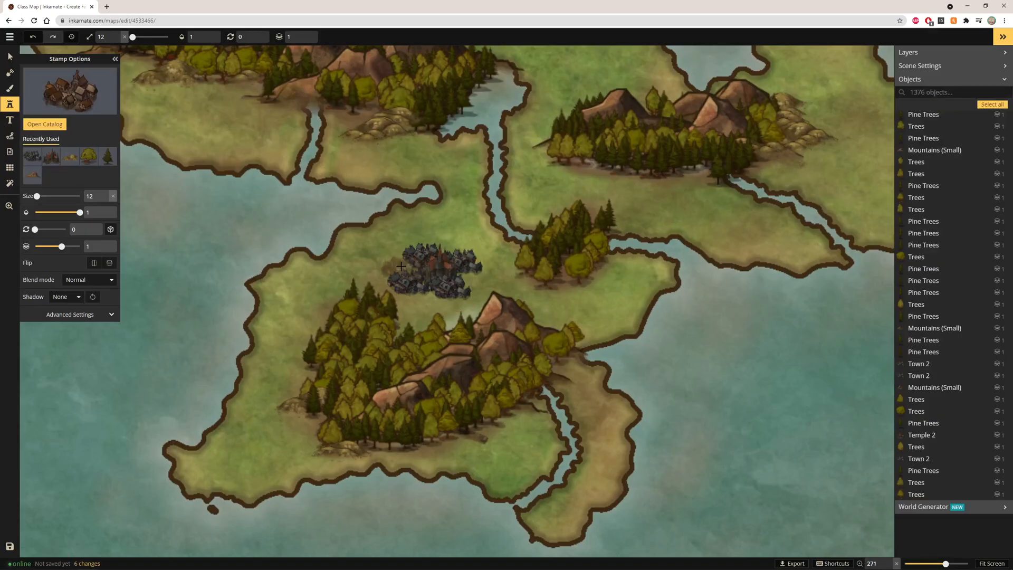
left_click(117, 40)
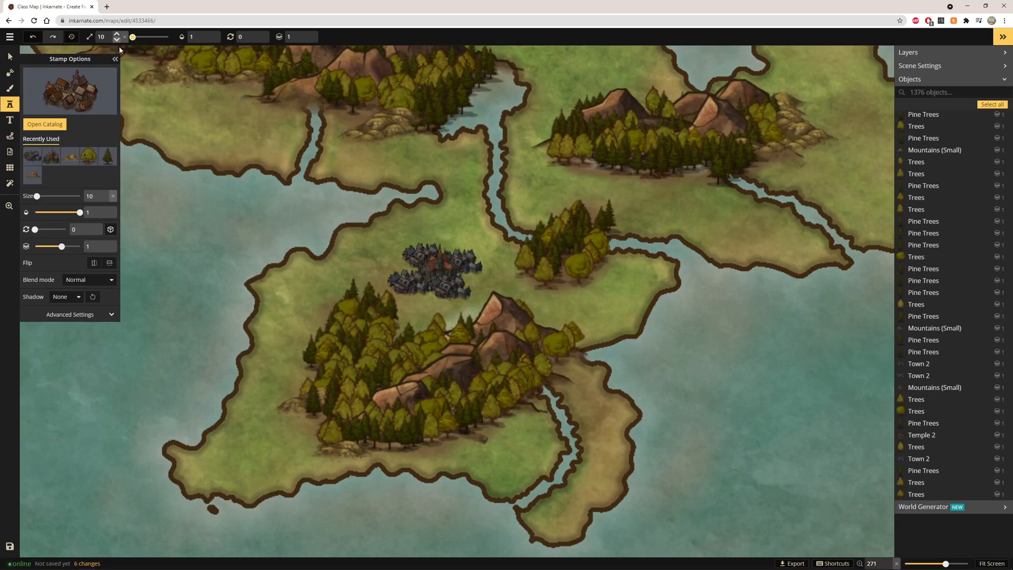
left_click(404, 265)
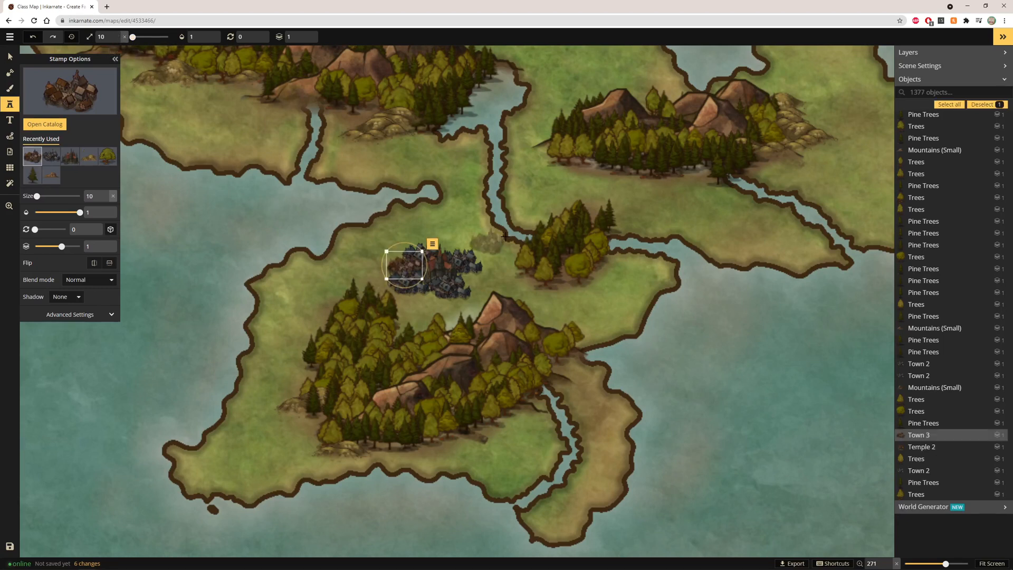
left_click(470, 276)
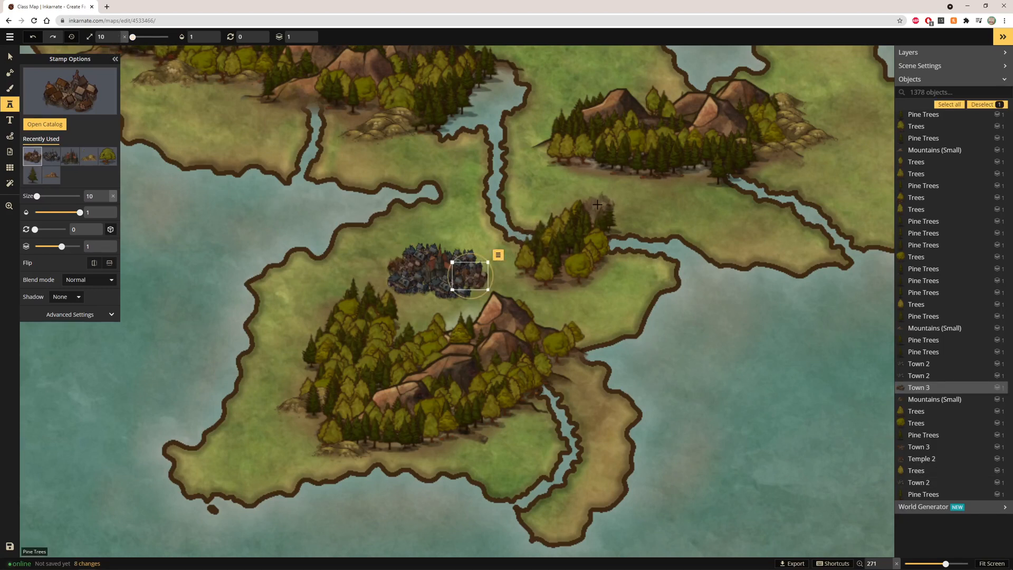
left_click(425, 289)
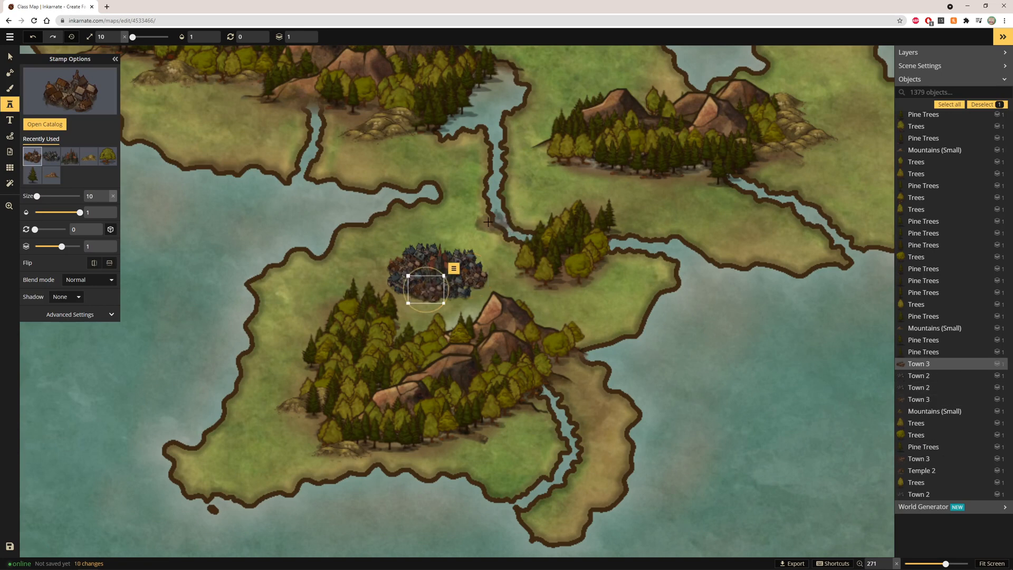
left_click(441, 247)
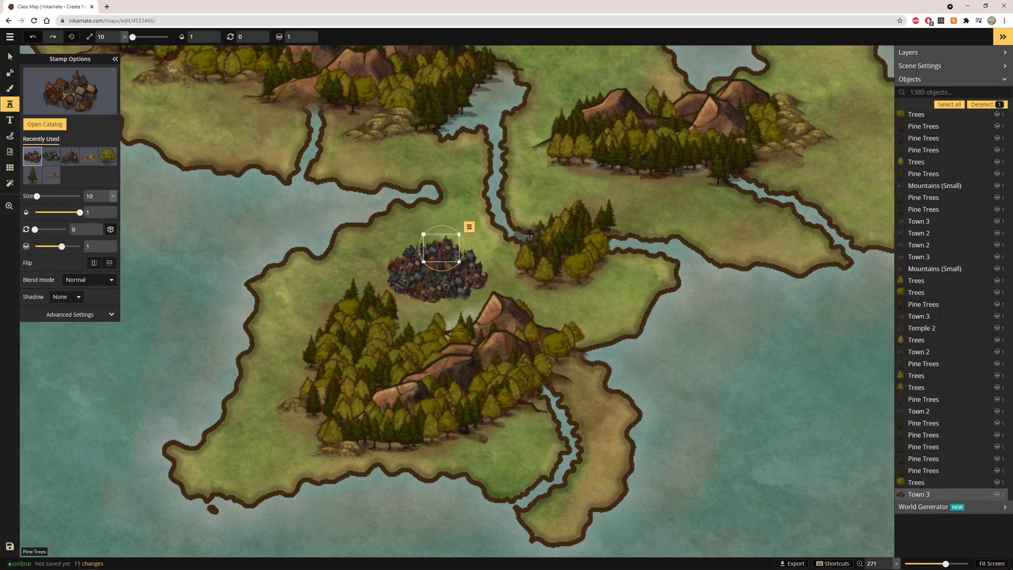
Place a Camp 1 stamp on the central island's southwestern tip
scroll(529, 233, "down", 3)
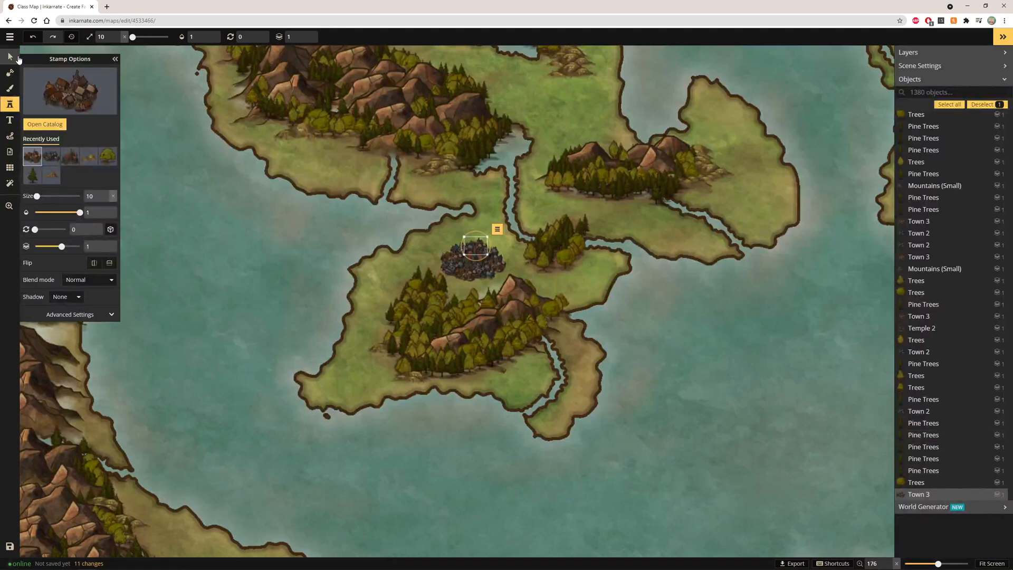
left_click(10, 56)
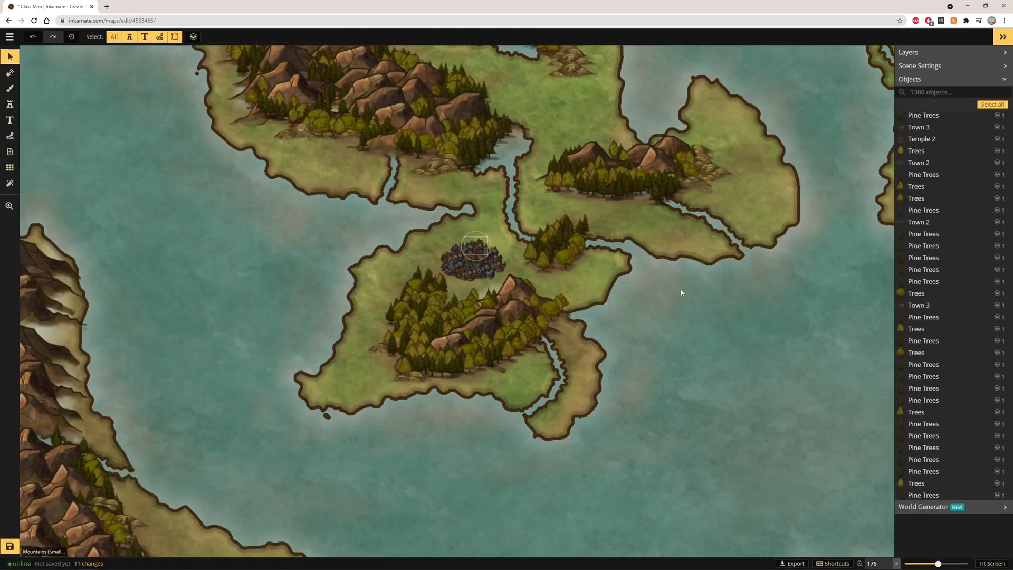
scroll(497, 271, "down", 1)
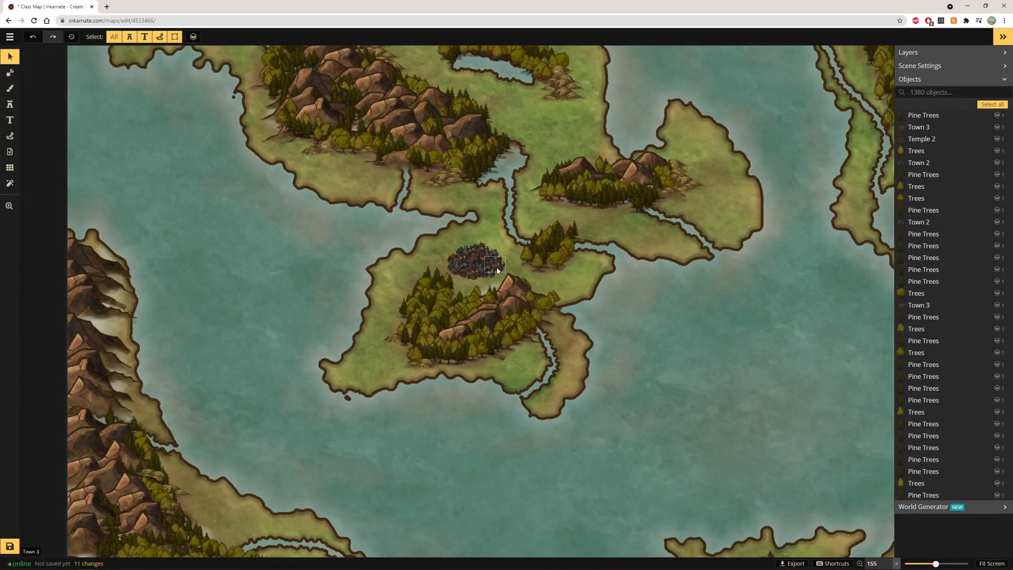
scroll(503, 283, "up", 5)
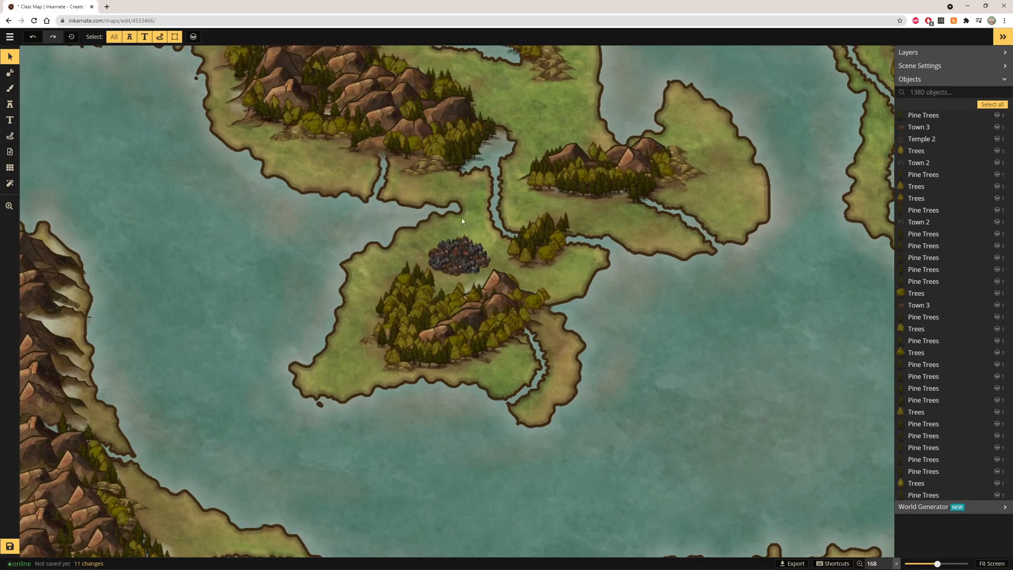
scroll(504, 283, "down", 2)
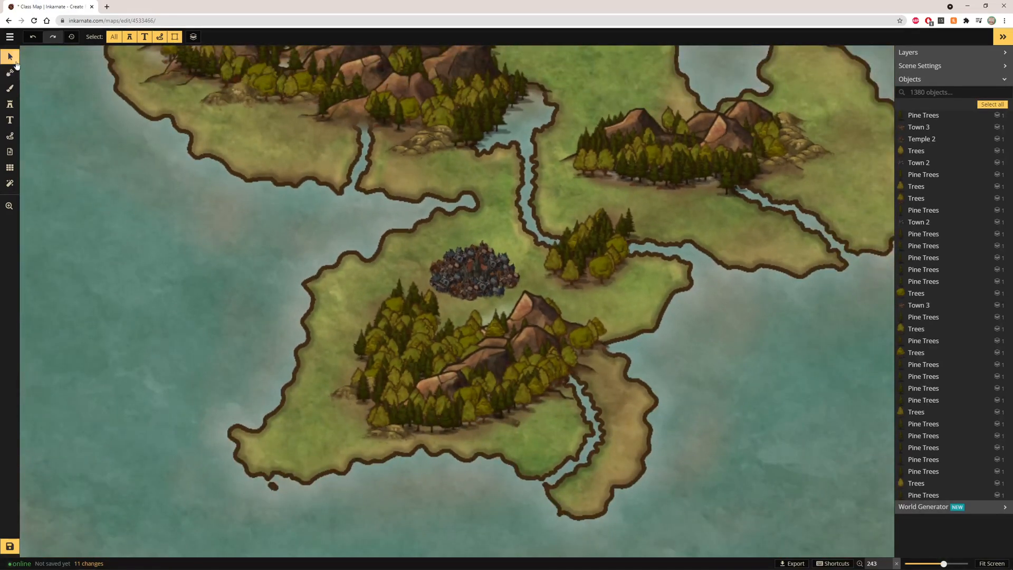
left_click(9, 72)
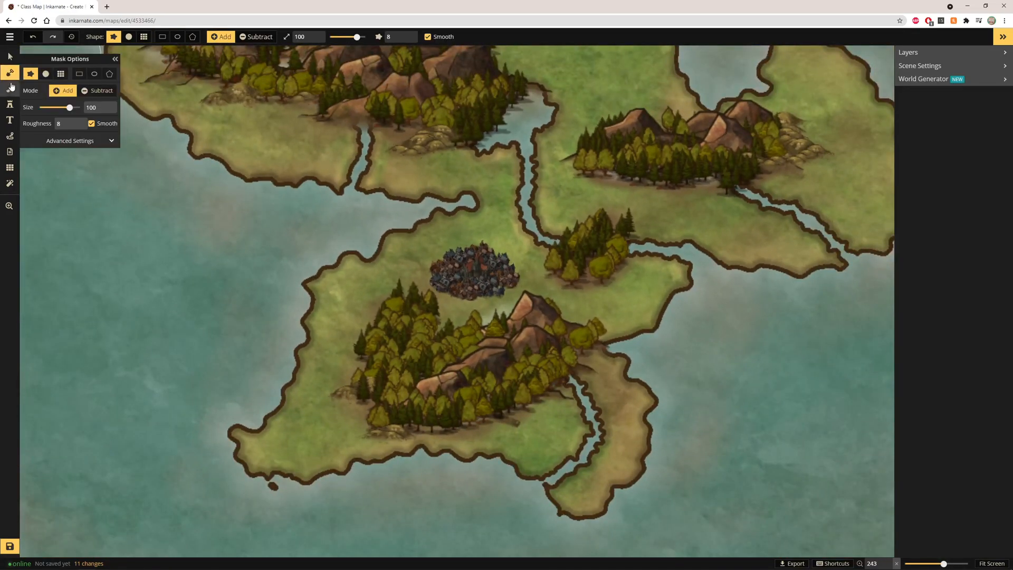
left_click(9, 88)
left_click(10, 105)
left_click(68, 103)
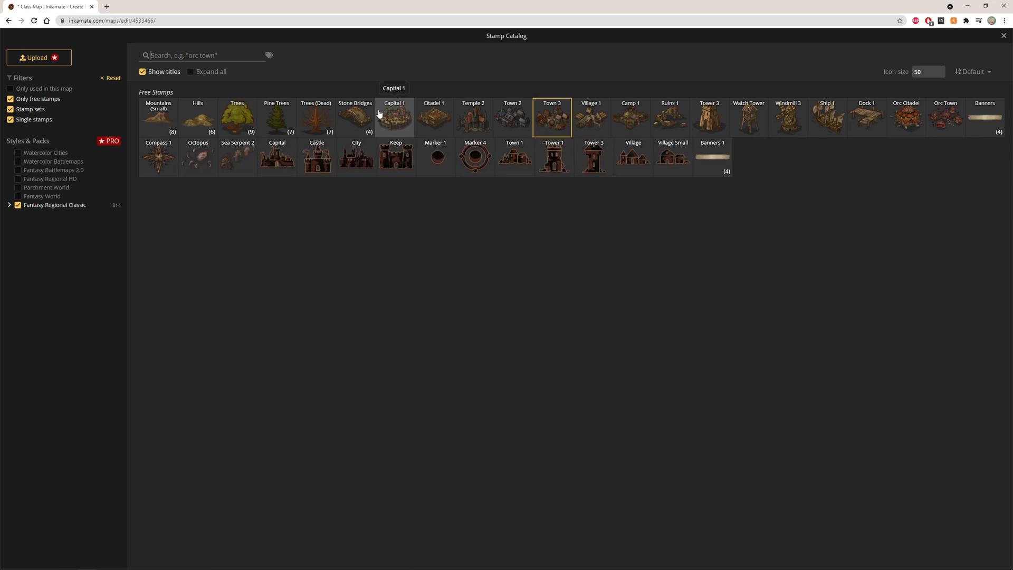
left_click(637, 124)
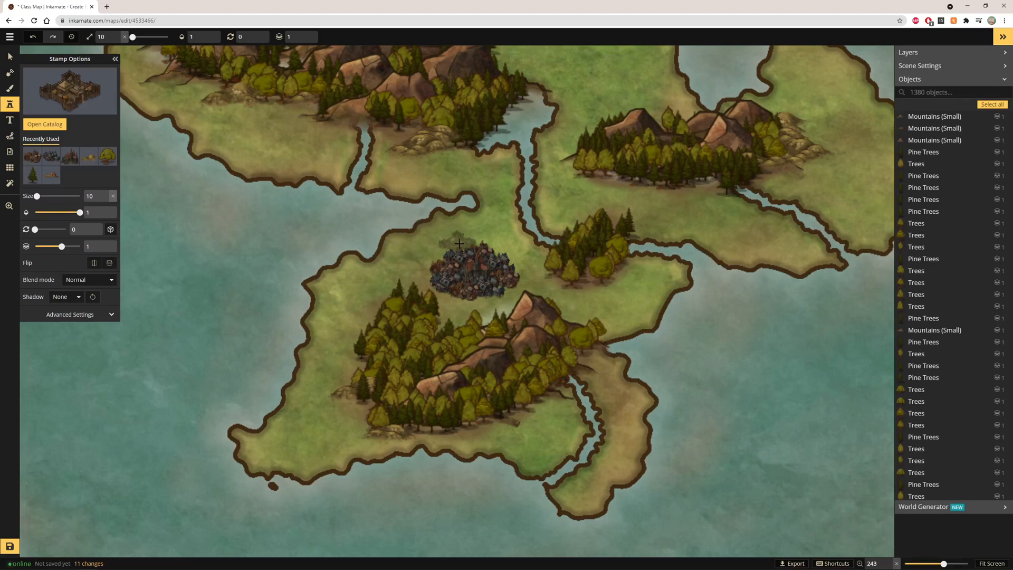
left_click(258, 451)
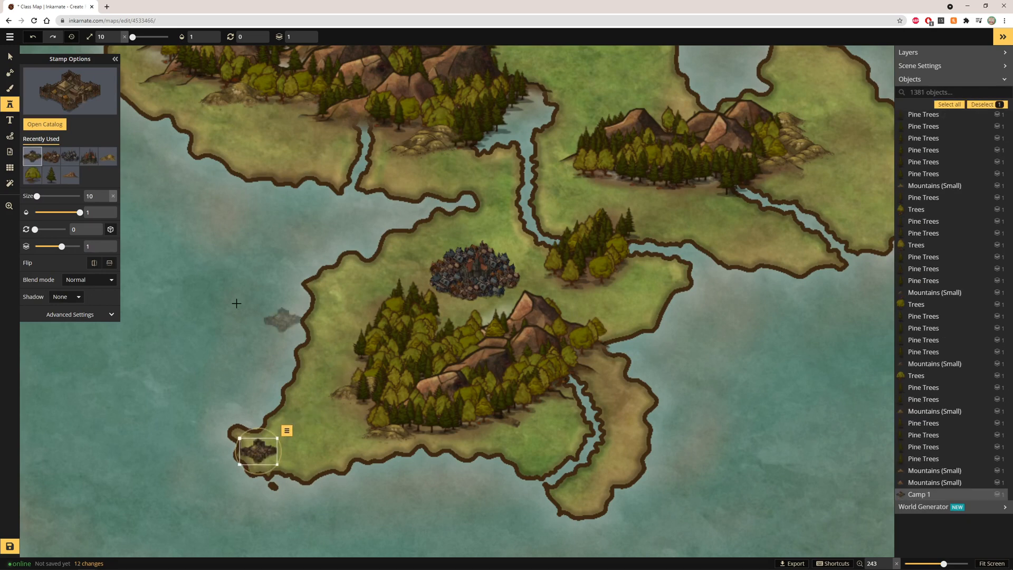
Place a Watch Tower 1 stamp just above the camp on the southwestern tip
left_click(45, 124)
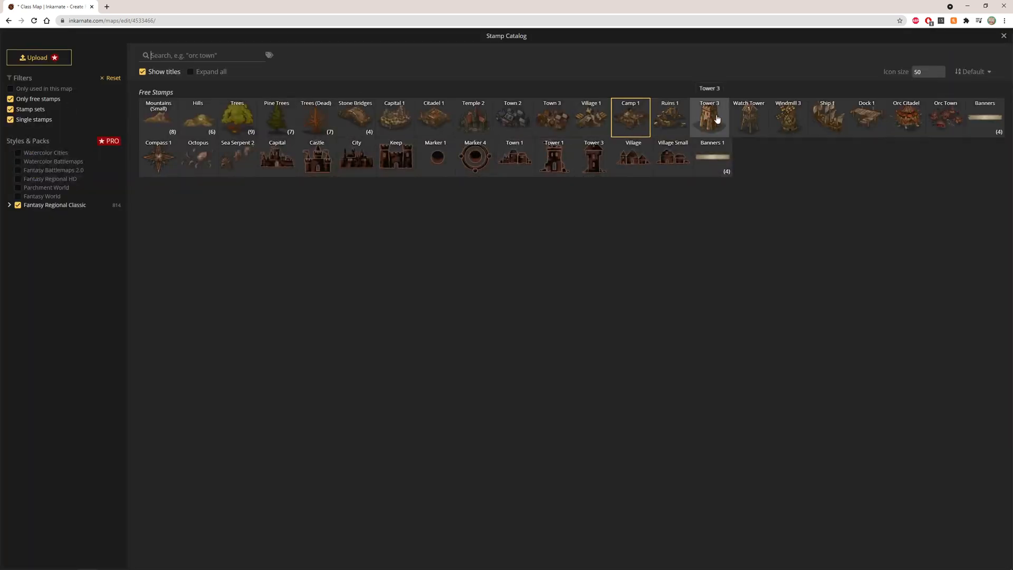
left_click(754, 117)
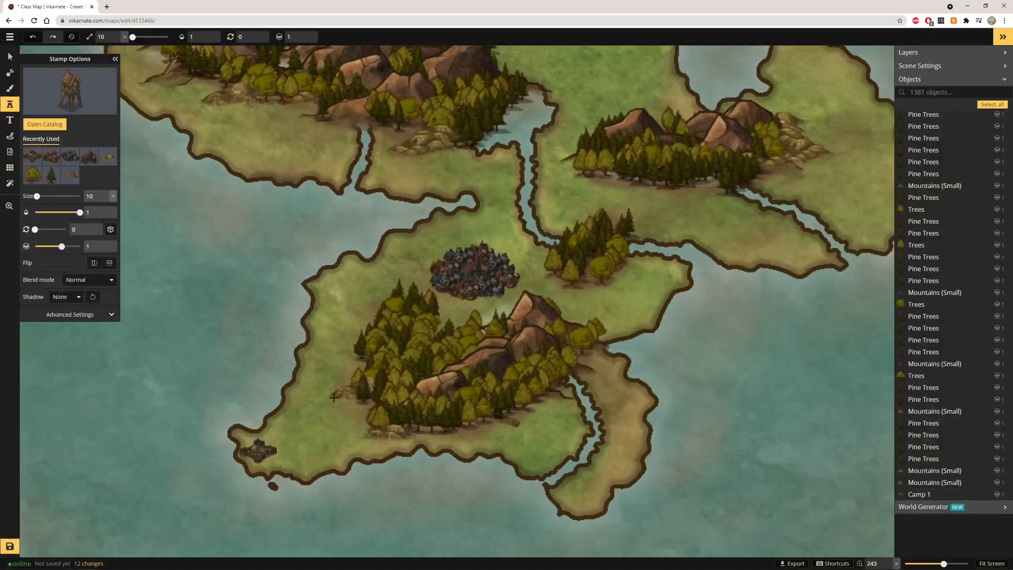
scroll(234, 424, "up", 4)
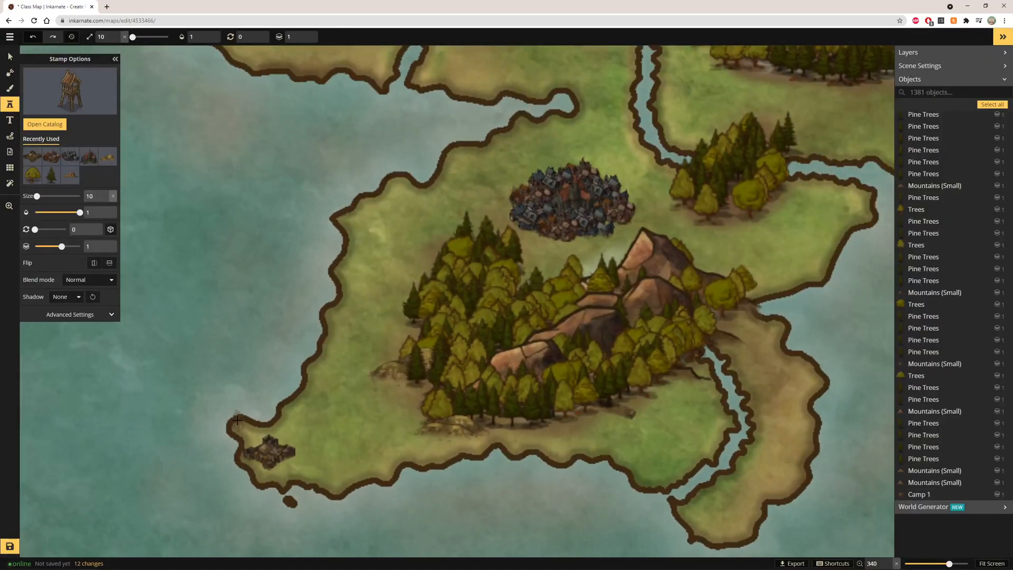
left_click(237, 419)
Enlarge the Camp 1 stamp on the southwestern tip to size 20 and shift it slightly right
scroll(469, 274, "down", 2)
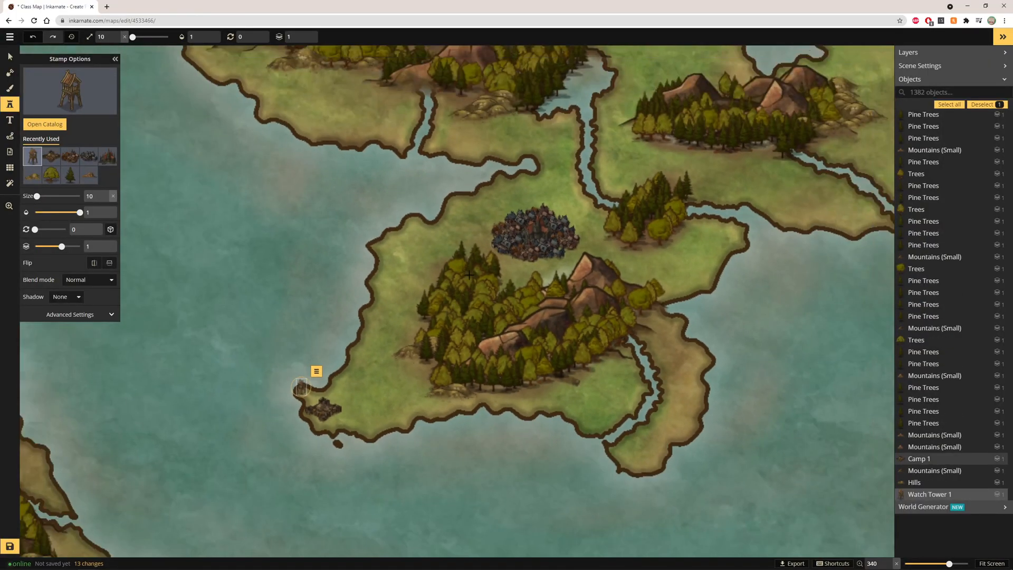
scroll(469, 275, "down", 3)
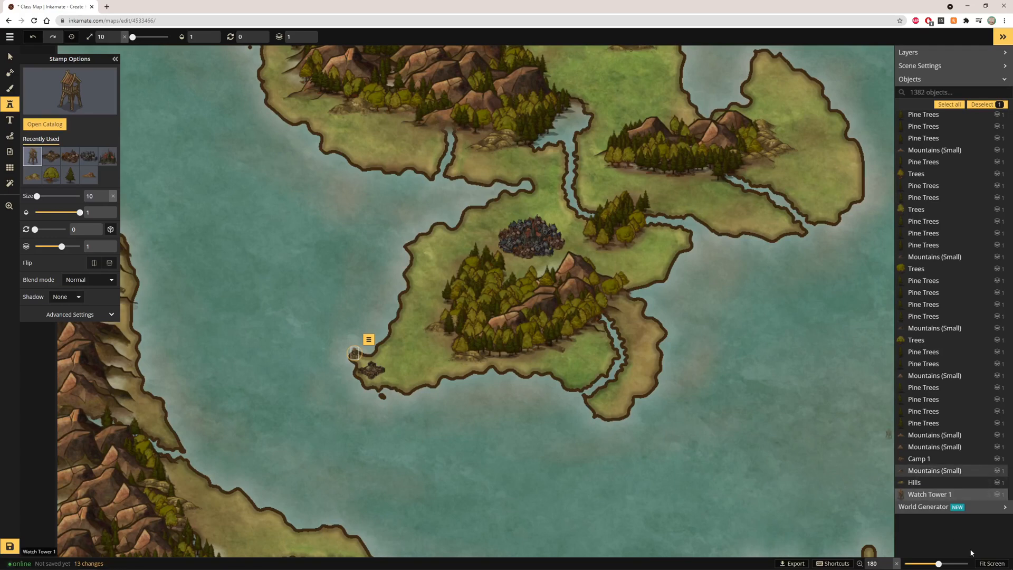
left_click(991, 563)
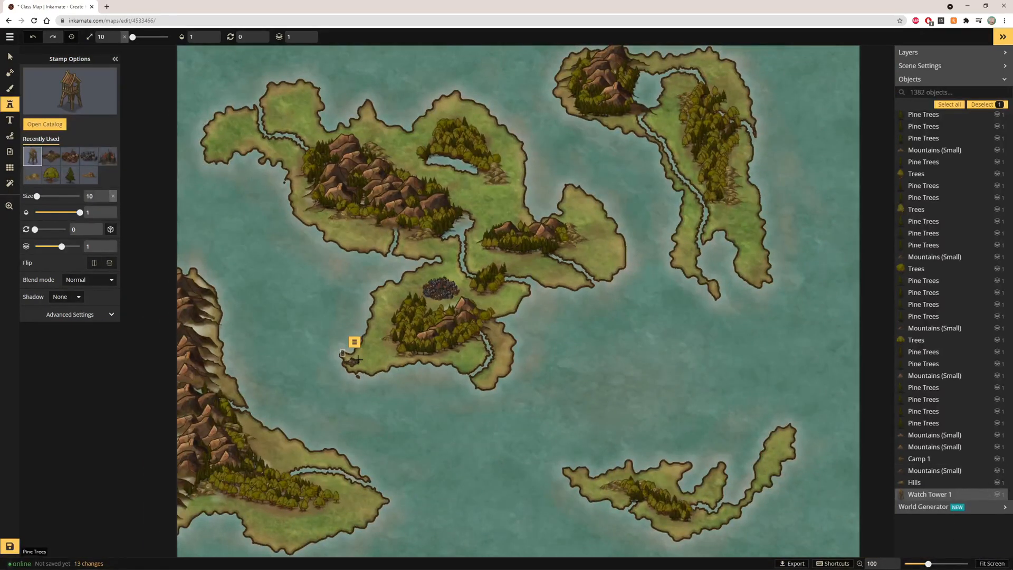
scroll(358, 359, "up", 5)
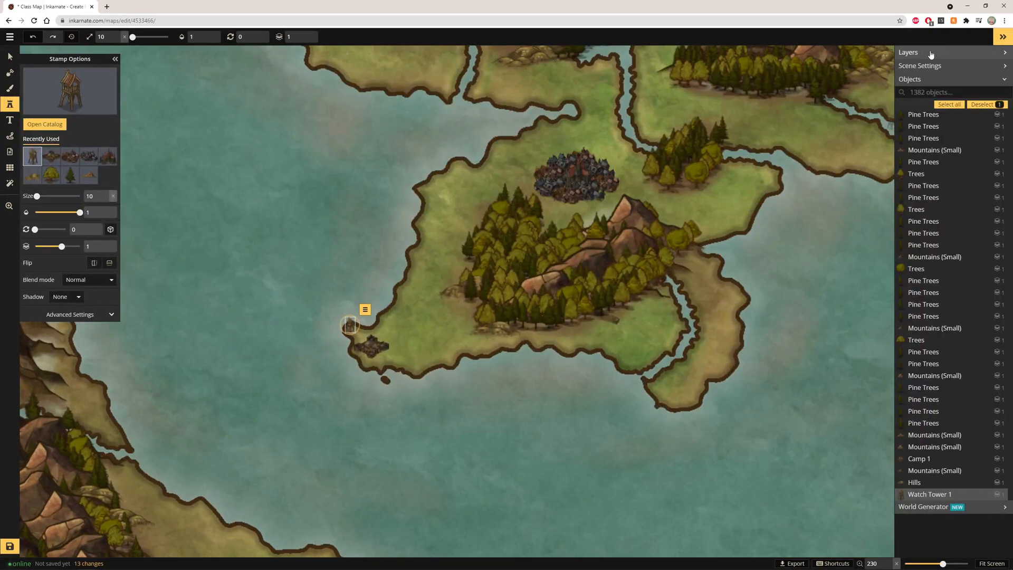
left_click(9, 54)
left_click(371, 347)
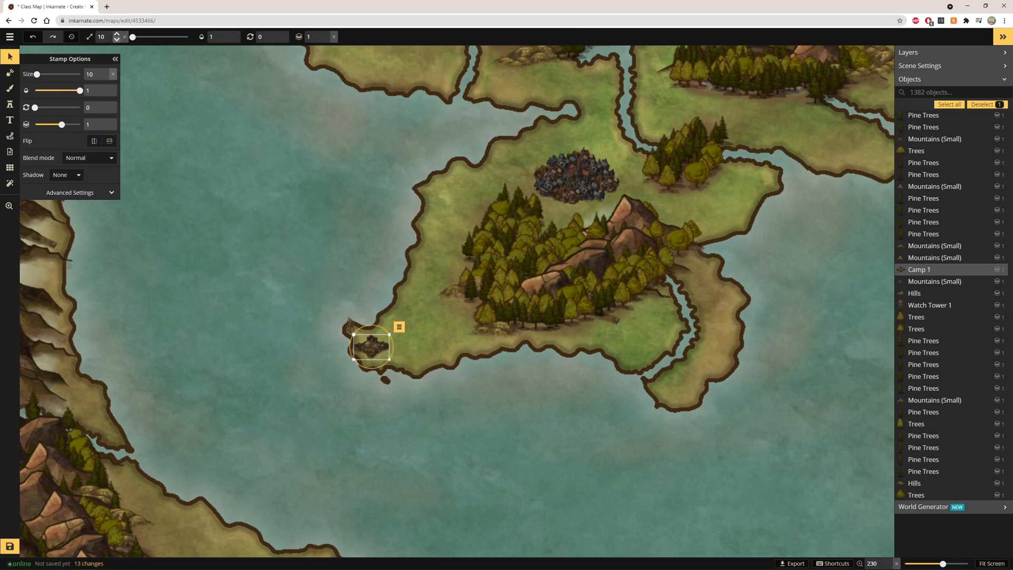
left_click(116, 34)
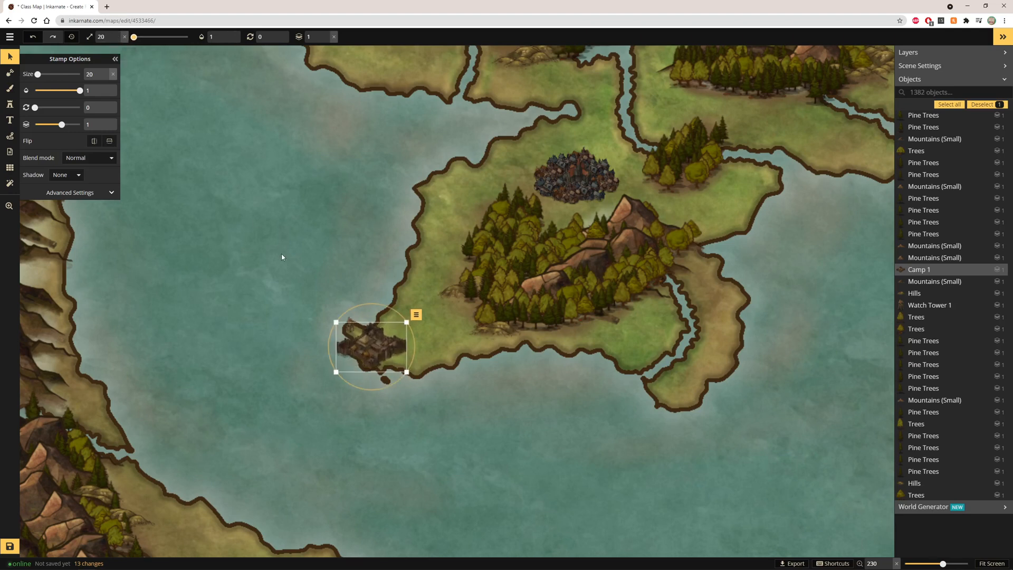
mouse_move(370, 341)
left_mouse_down()
mouse_move(393, 341)
mouse_move(380, 338)
left_mouse_up()
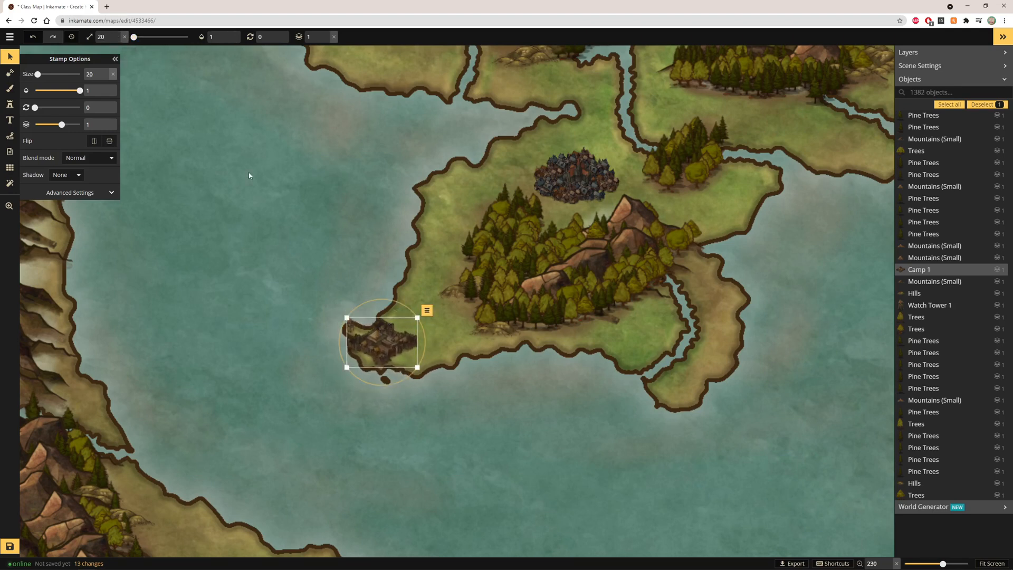
Enlarge the Watch Tower 1 stamp to size 20 and nudge it slightly upward above the camp
left_click(333, 303)
left_click(349, 324)
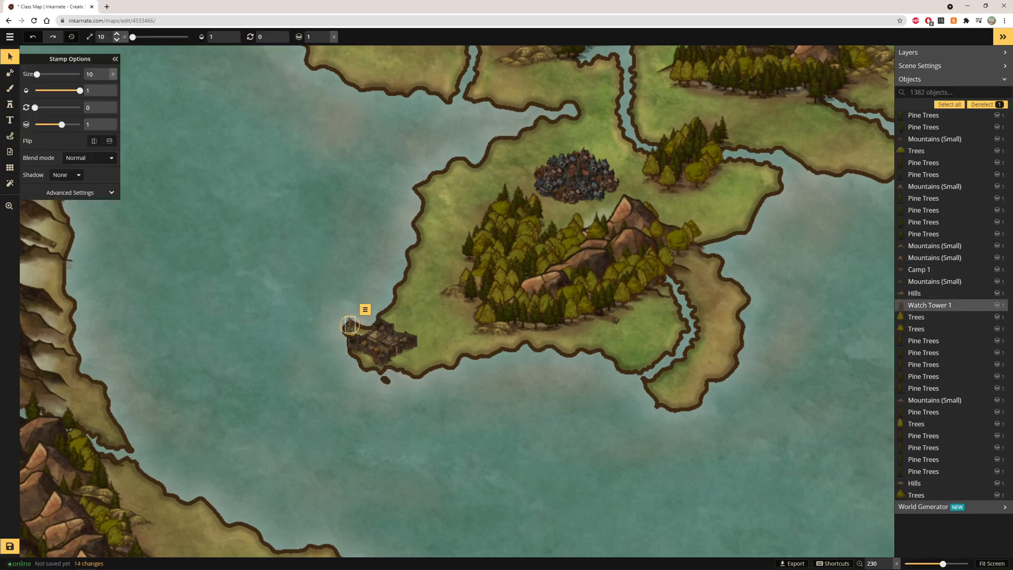
left_click(118, 35)
left_click(118, 34)
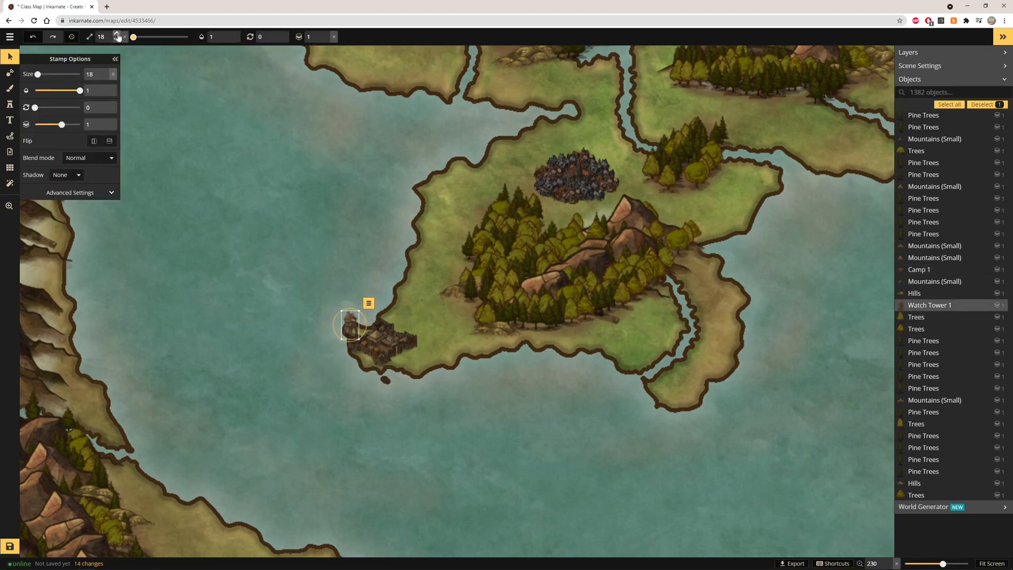
left_click(118, 35)
left_click_drag(352, 312, 356, 308)
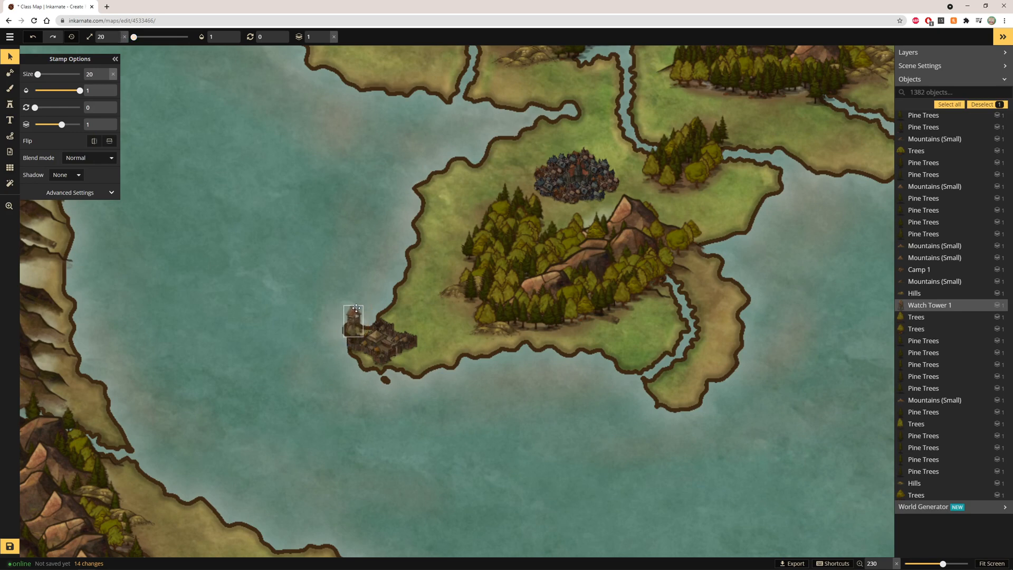
left_click(379, 244)
Enlarge the Temple 2 stamp in the central island's town cluster to size 20
scroll(404, 258, "down", 6)
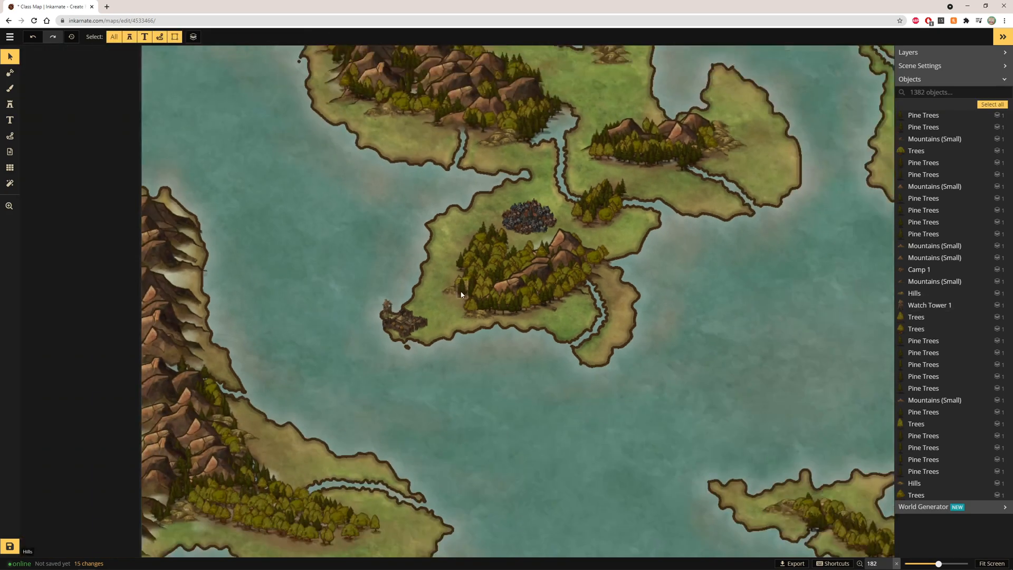
scroll(462, 292, "down", 1)
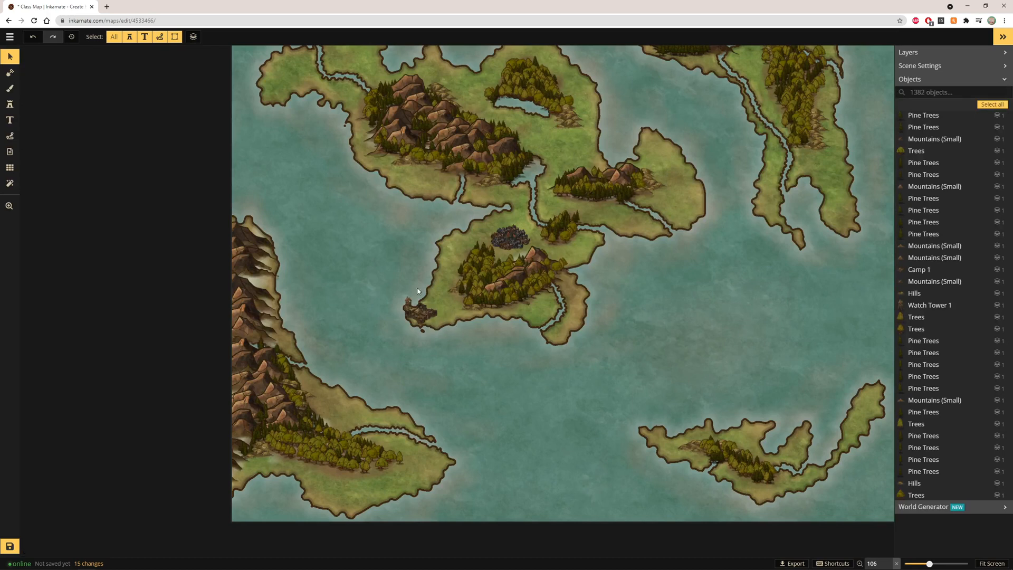
scroll(394, 237, "down", 1)
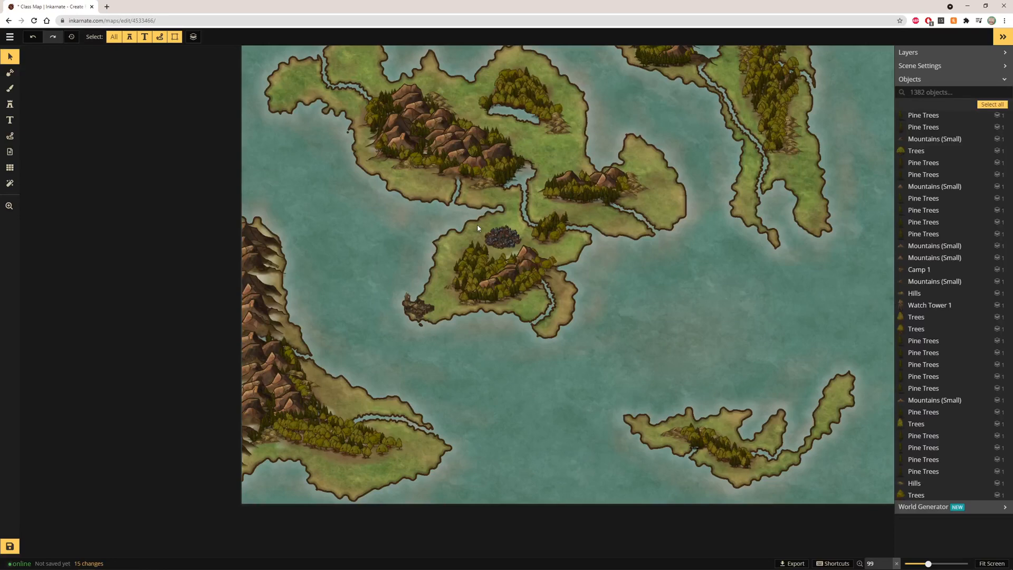
scroll(477, 228, "up", 5)
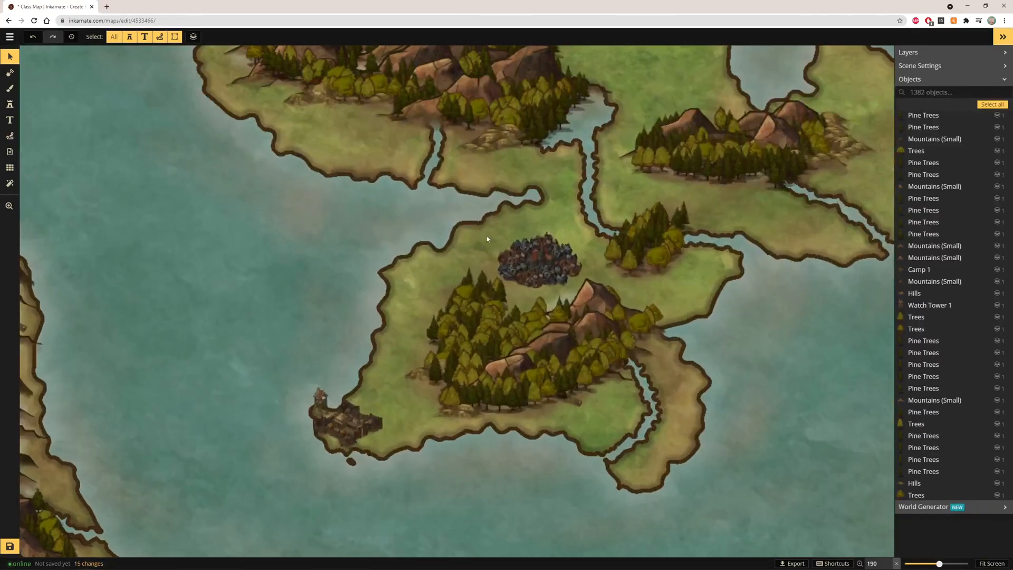
scroll(486, 239, "up", 3)
left_click(540, 263)
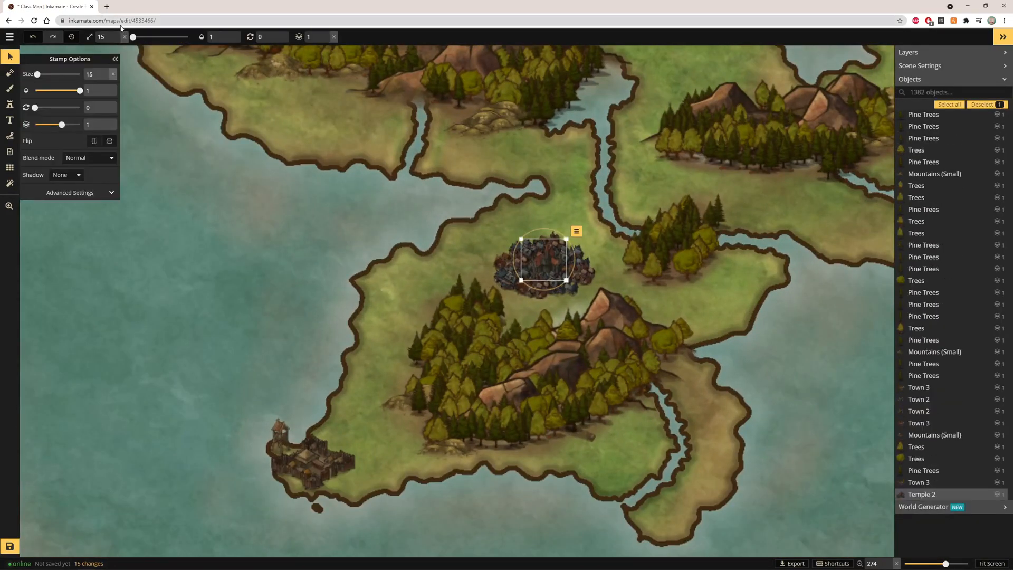
left_click(118, 35)
left_click(118, 34)
left_click(118, 35)
left_click(118, 35)
left_click(117, 35)
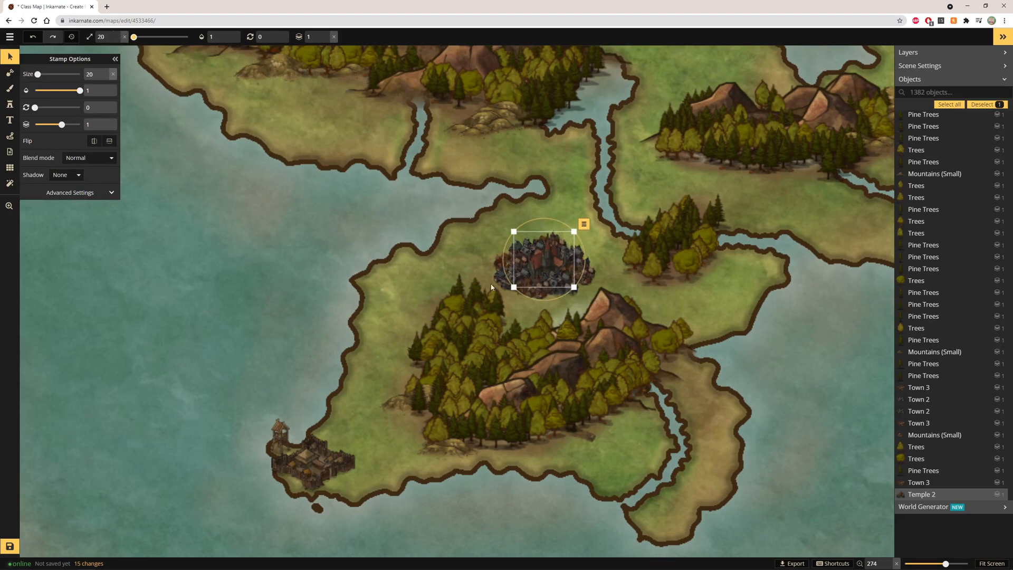
Move a Town 3 stamp from below the temple toward the cluster's left side
left_click(533, 289)
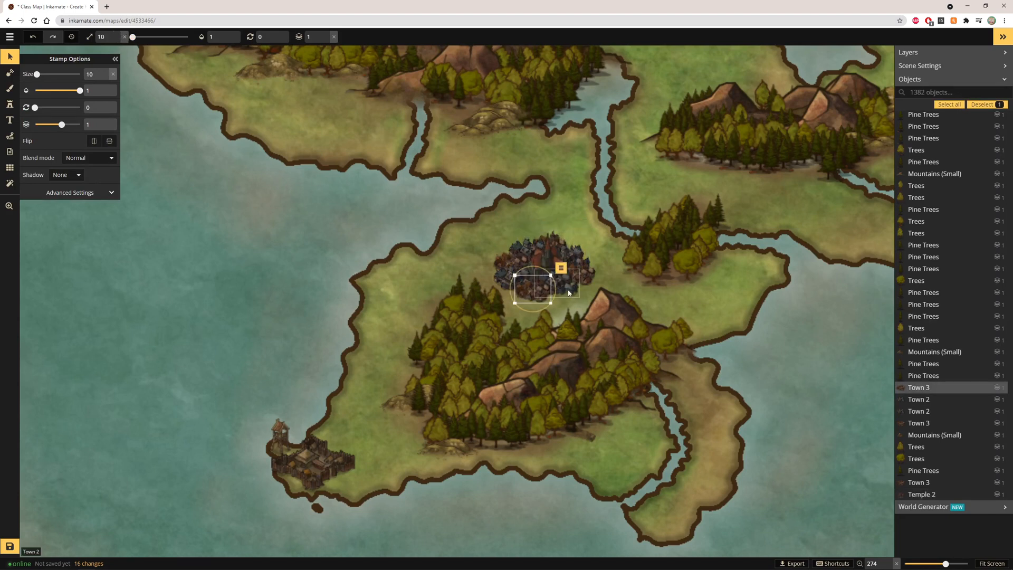
left_click_drag(569, 293, 500, 274)
left_click(617, 199)
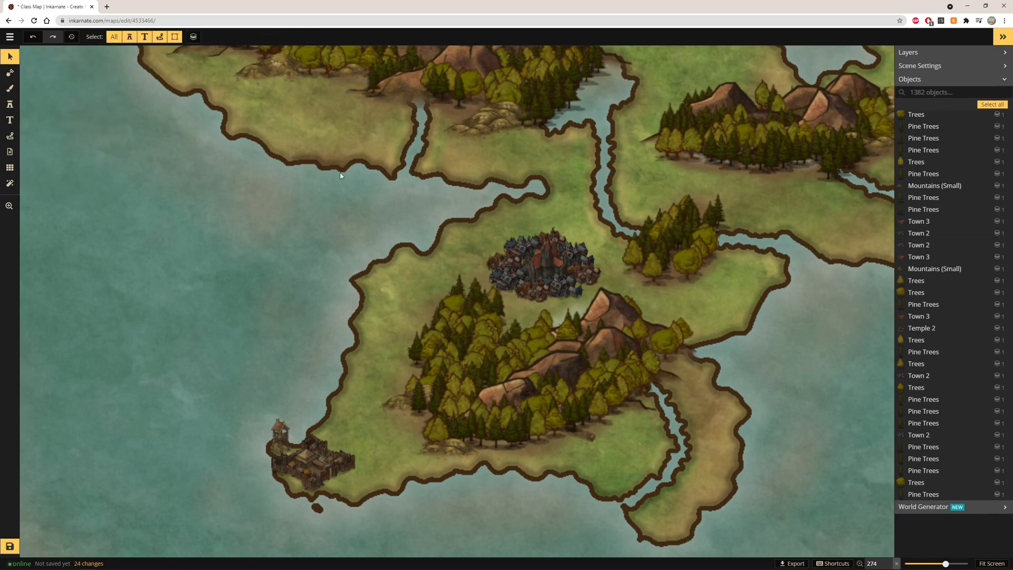
Switch to the Brush tool and pick the Parchment Ocean 1 texture from the free textures
left_click(9, 88)
left_click(69, 102)
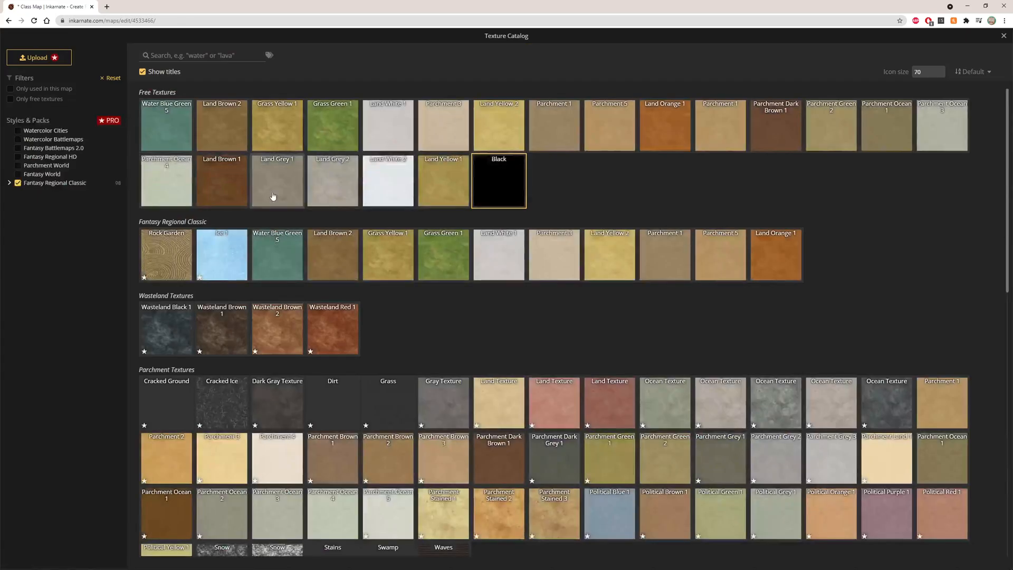
left_click(10, 99)
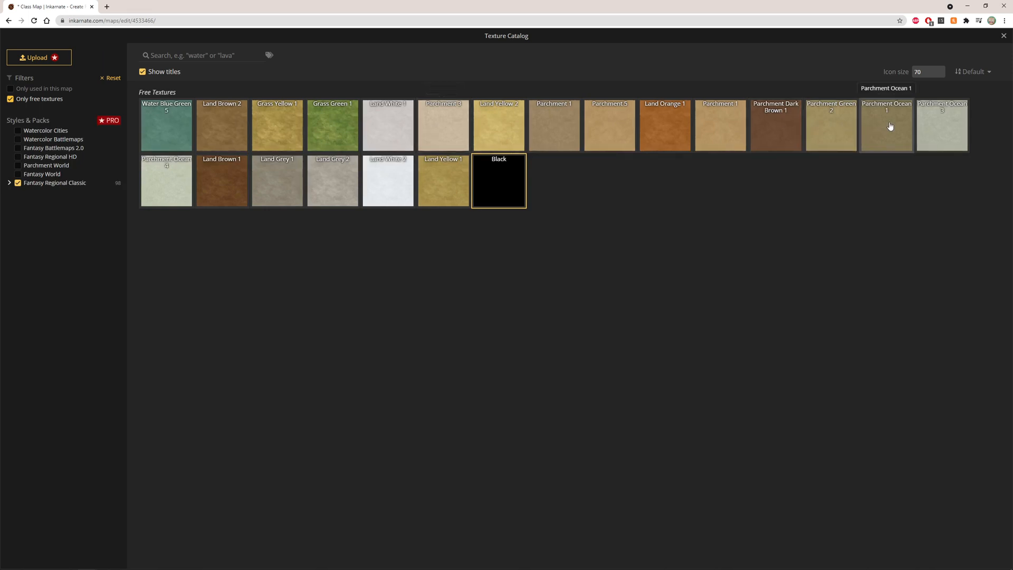
left_click(890, 126)
Set a rough brush tip at size 30 and opacity 0.8, and paint a stroke over the town
scroll(555, 275, "up", 4)
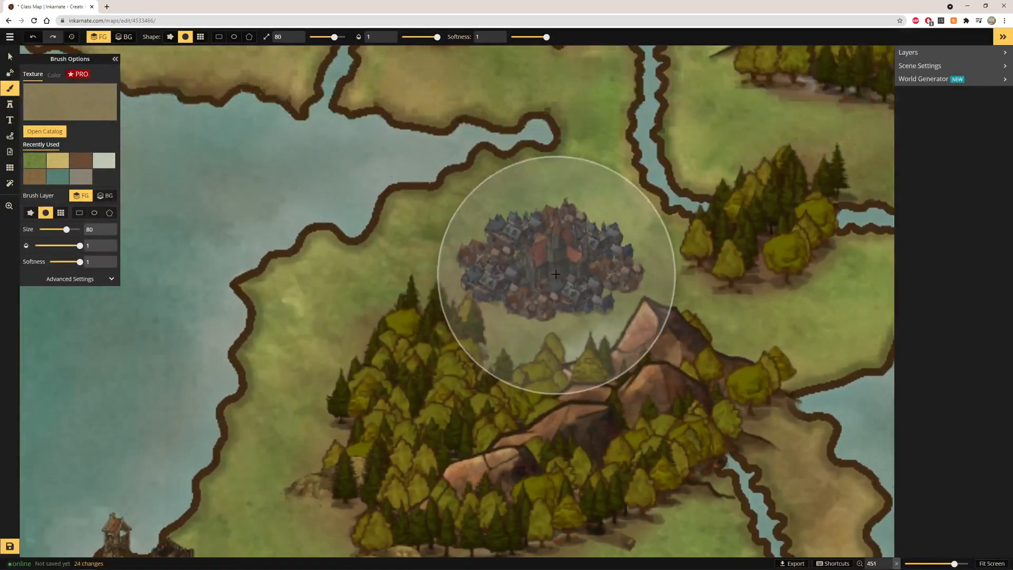
scroll(555, 275, "up", 2)
left_click(169, 37)
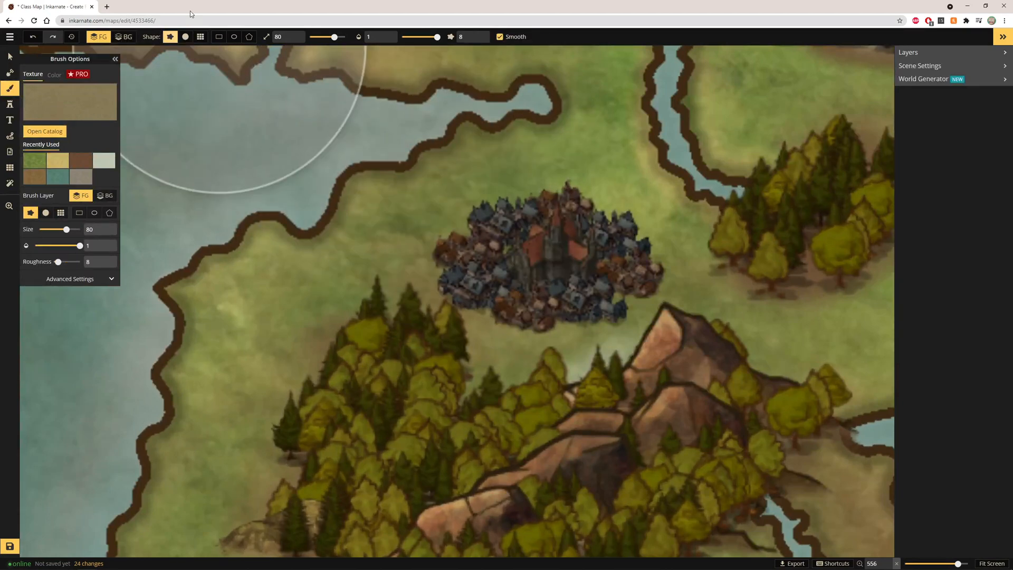
left_click(293, 41)
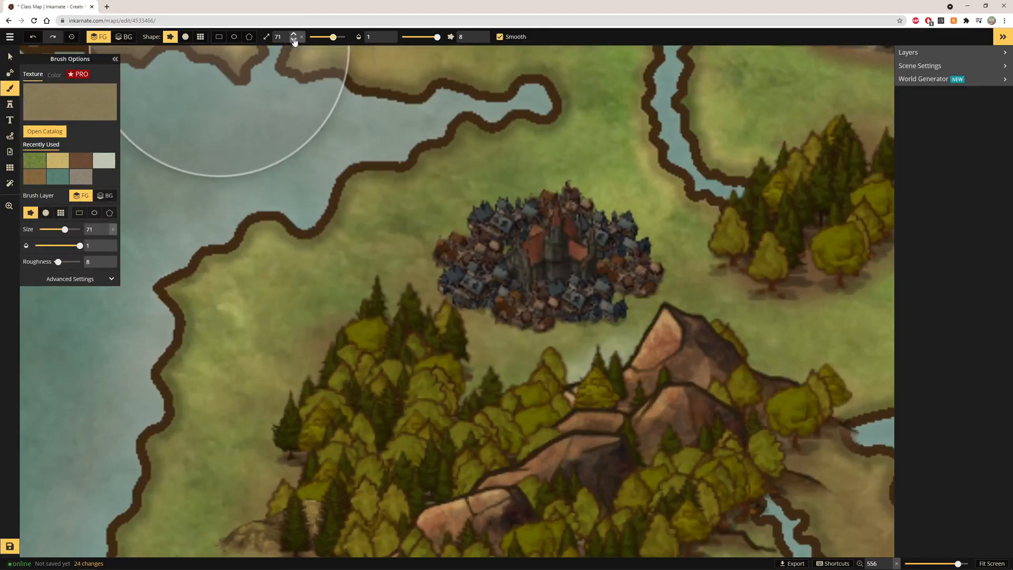
left_click(293, 42)
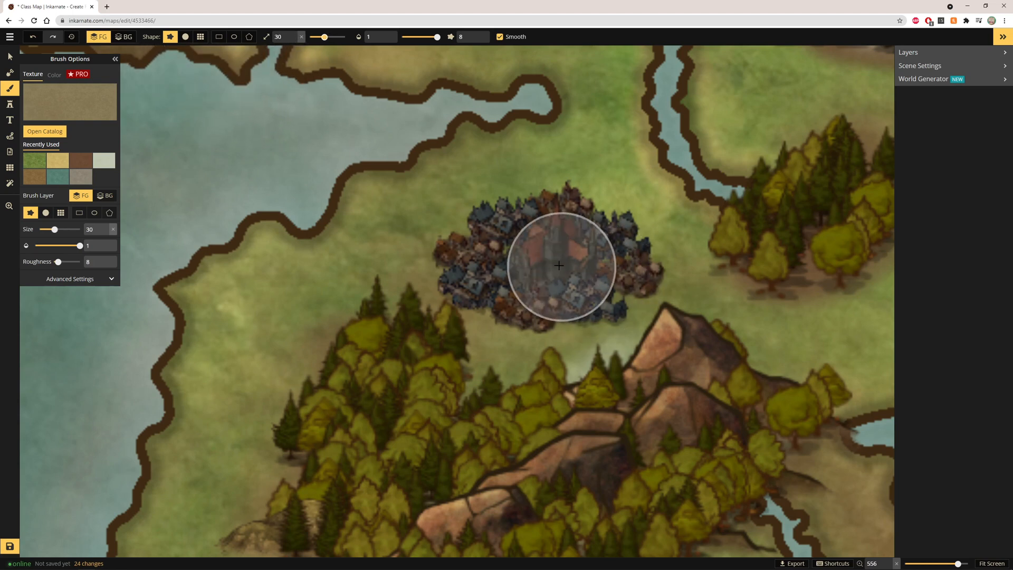
left_click(385, 41)
mouse_move(520, 228)
left_mouse_down()
mouse_move(498, 254)
mouse_move(521, 268)
mouse_move(537, 256)
mouse_move(565, 258)
mouse_move(566, 271)
mouse_move(583, 270)
mouse_move(574, 261)
mouse_move(602, 268)
mouse_move(563, 293)
mouse_move(529, 278)
mouse_move(534, 247)
mouse_move(592, 231)
left_mouse_up()
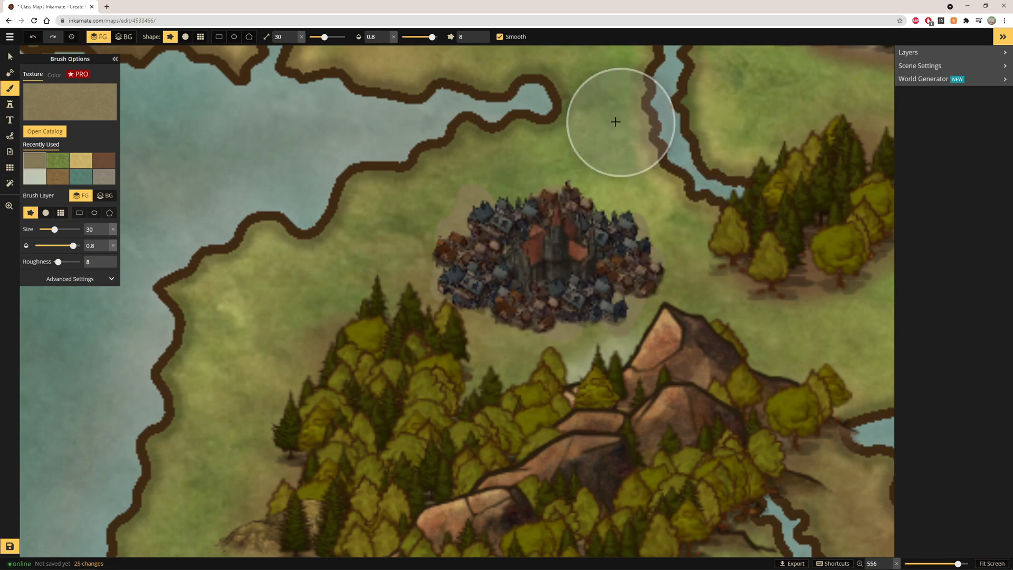
Switch to the round brush tip and undo the last brush stroke
scroll(580, 165, "down", 2)
scroll(580, 165, "down", 3)
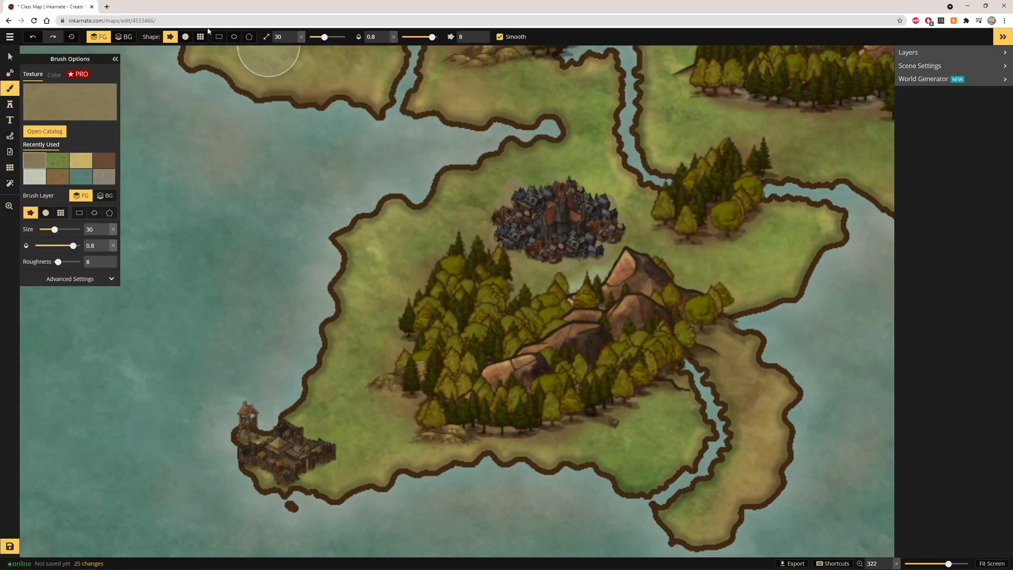
left_click(190, 40)
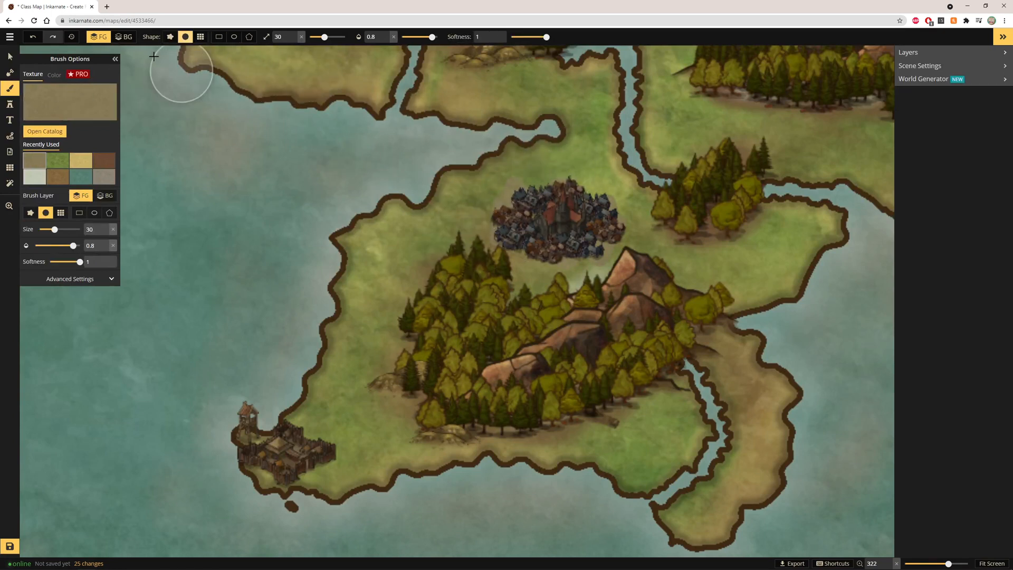
left_click(37, 37)
Set the brush size to 15 and paint the texture along the edges of the town cluster
scroll(591, 248, "up", 5)
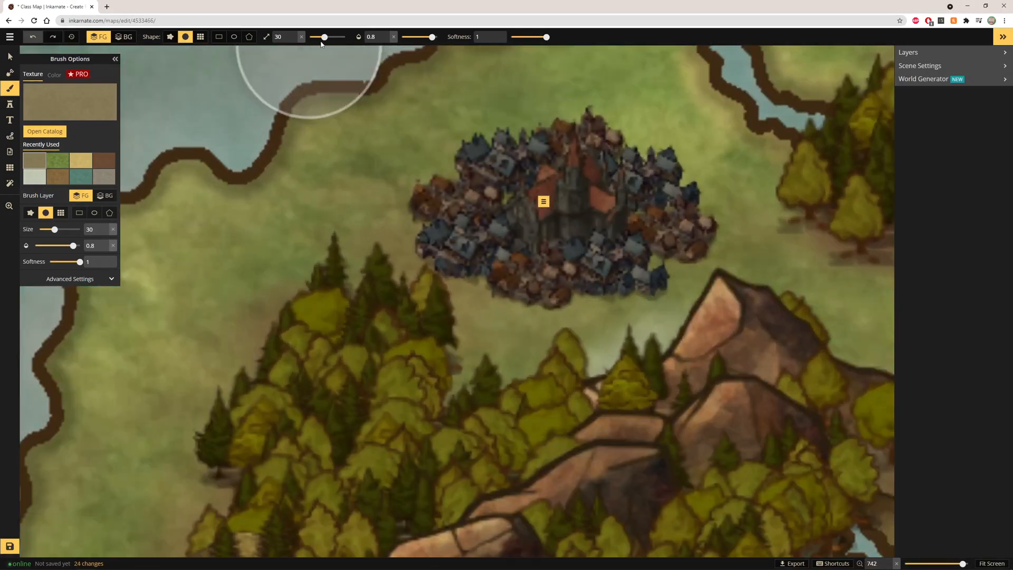
left_click_drag(323, 38, 317, 38)
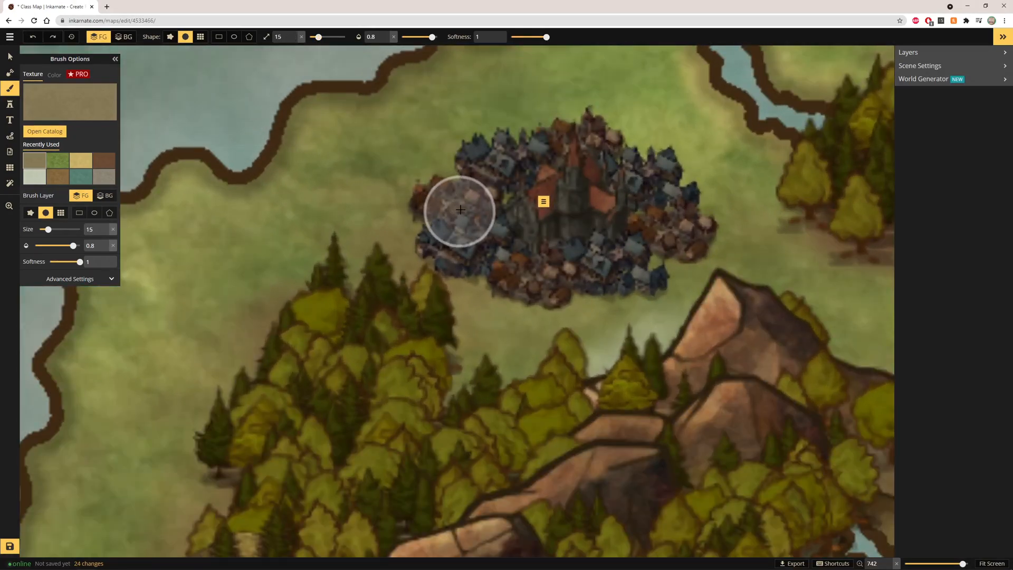
mouse_move(463, 198)
left_mouse_down()
mouse_move(540, 217)
mouse_move(452, 204)
left_mouse_up()
mouse_move(429, 116)
left_mouse_down()
mouse_move(319, 220)
mouse_move(343, 177)
mouse_move(442, 116)
left_mouse_up()
scroll(401, 227, "down", 3)
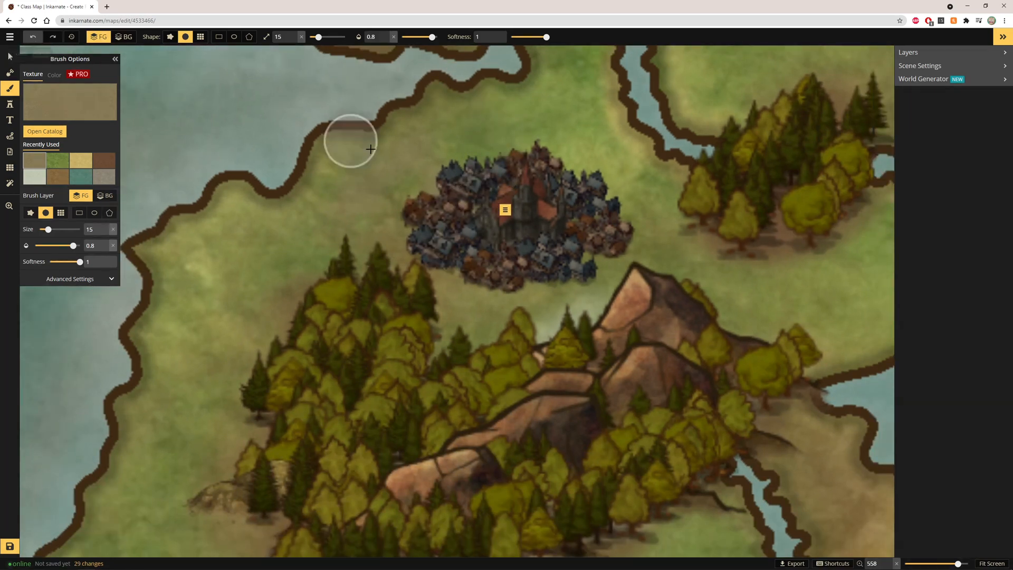
mouse_move(464, 251)
left_mouse_down()
mouse_move(543, 265)
mouse_move(518, 248)
mouse_move(585, 246)
left_mouse_up()
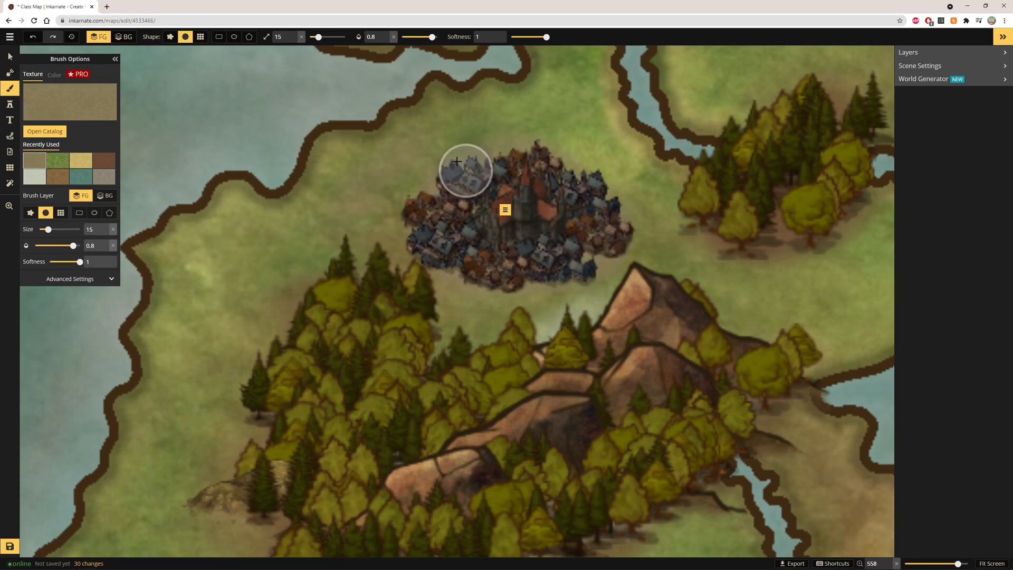
Return to the Stamp tool and open the stamp catalog
scroll(545, 143, "down", 2)
scroll(615, 285, "down", 3)
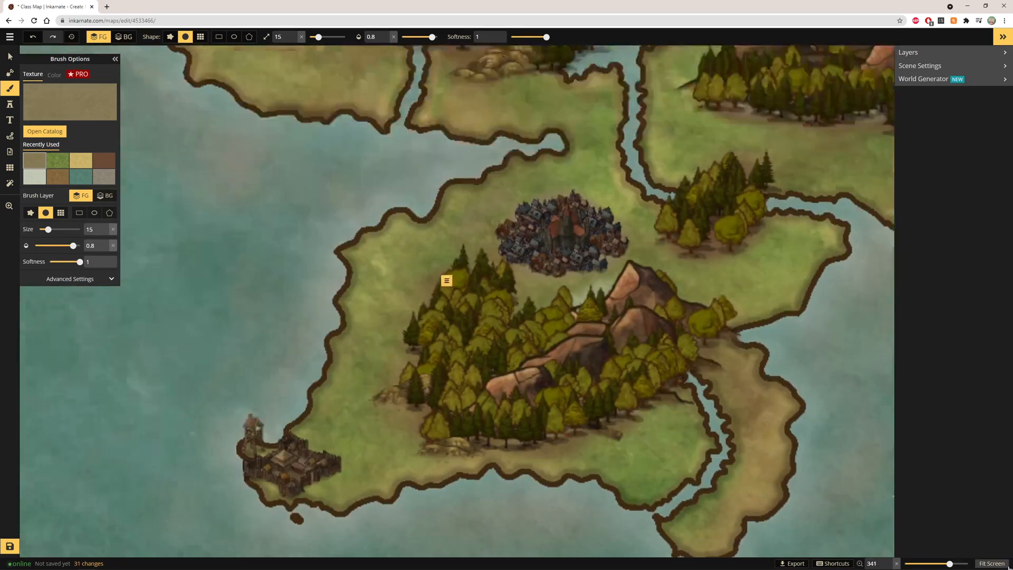
scroll(386, 287, "up", 1)
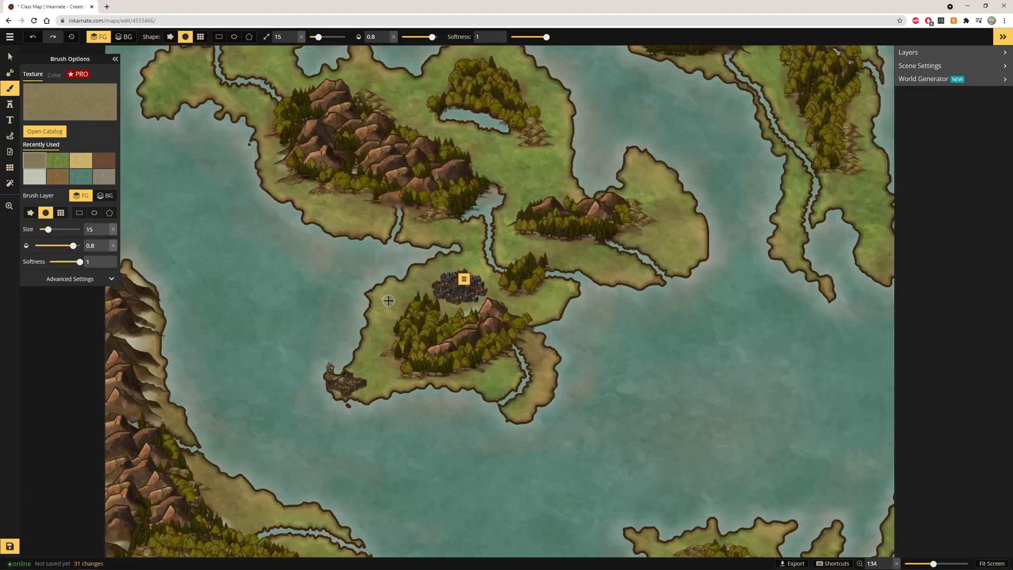
scroll(389, 300, "up", 1)
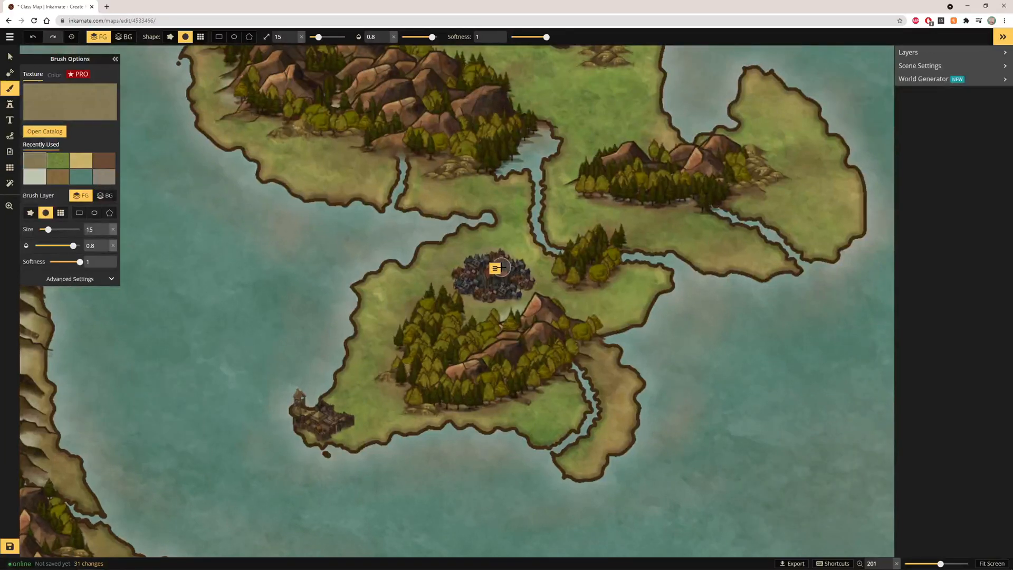
left_click(9, 105)
left_click(91, 109)
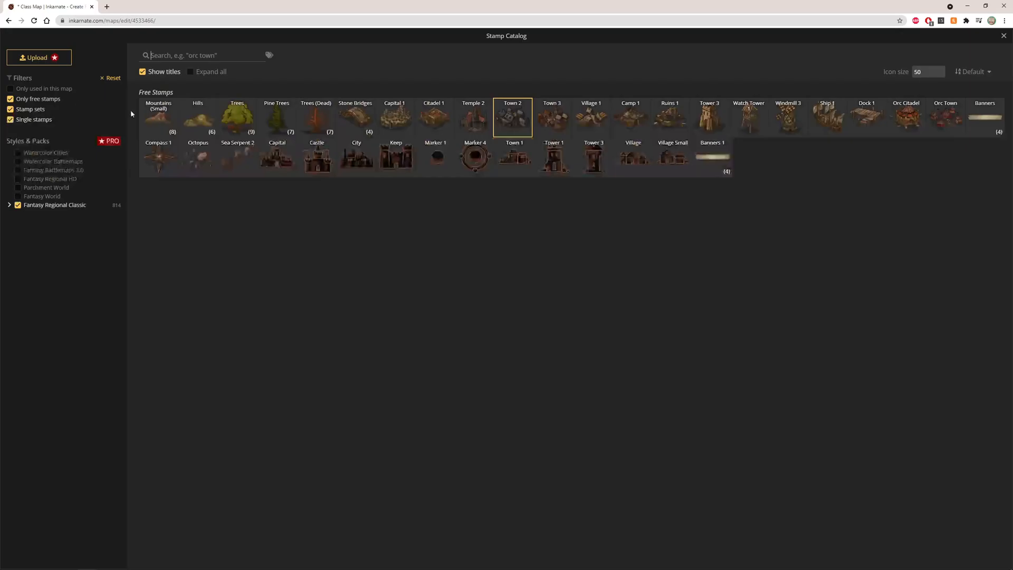
Pick the Capital 1 stamp and place it at size 30 beside the lake on the northern island
left_click(407, 113)
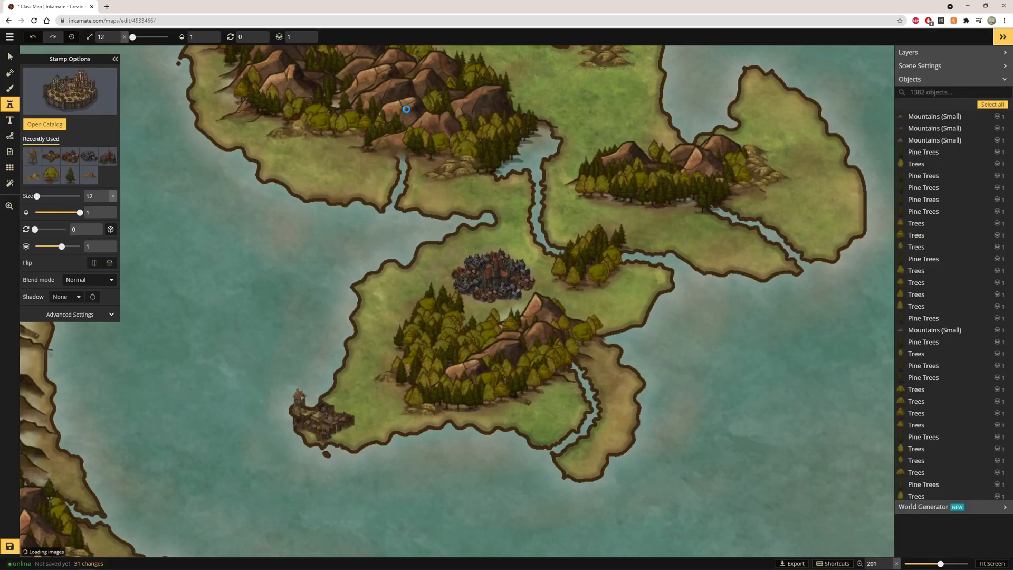
scroll(519, 92, "down", 2)
scroll(518, 93, "up", 3)
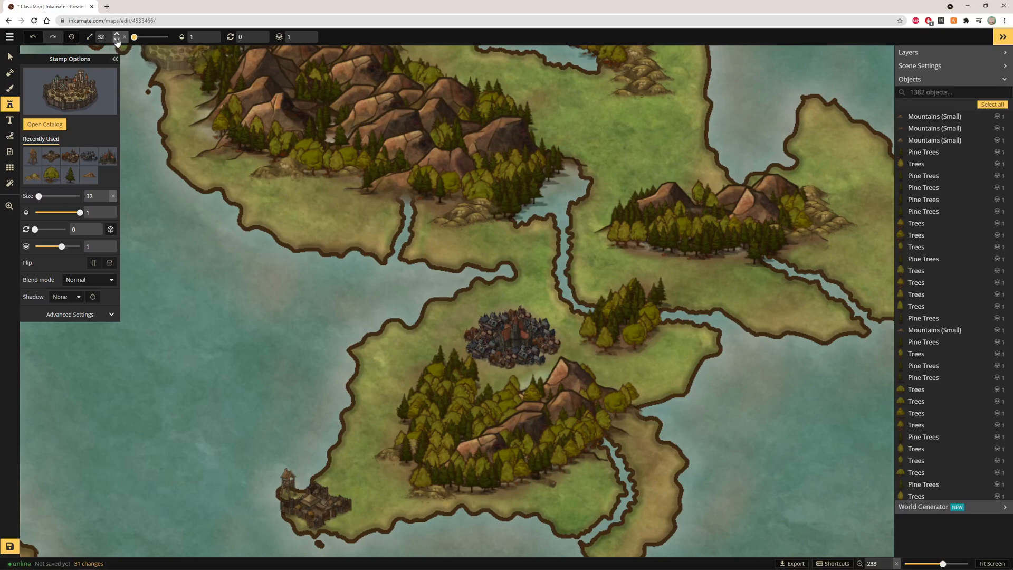
left_click(519, 68)
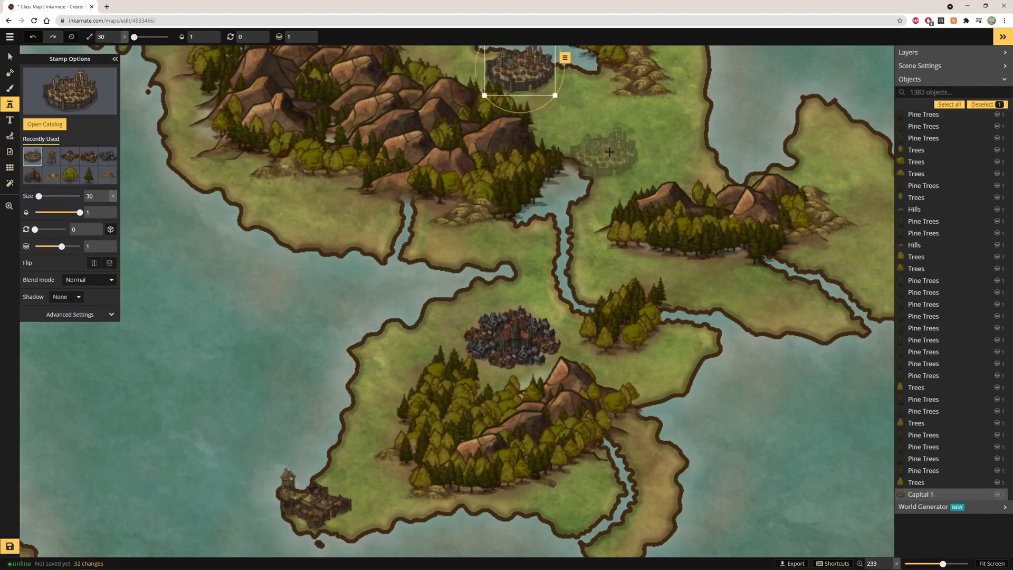
Place a Town 3 stamp at size 10 against the capital's eastern edge
left_click(991, 563)
scroll(350, 170, "up", 5)
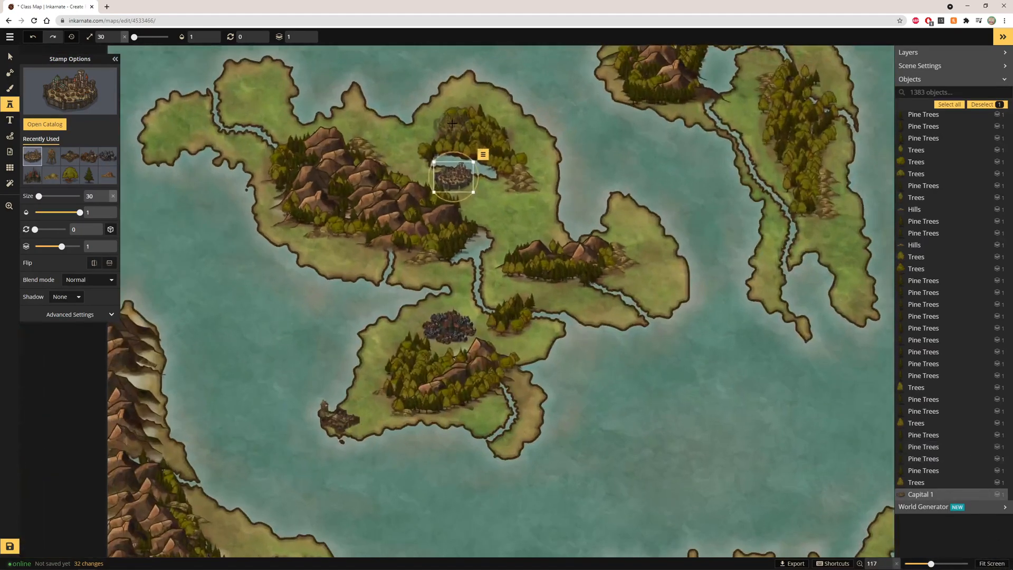
scroll(444, 183, "up", 5)
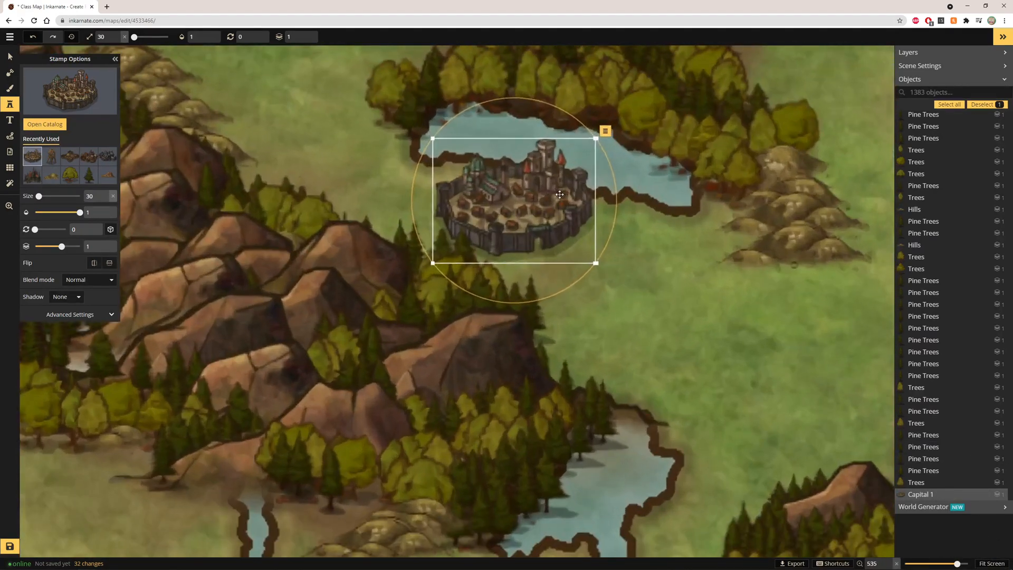
left_click(44, 123)
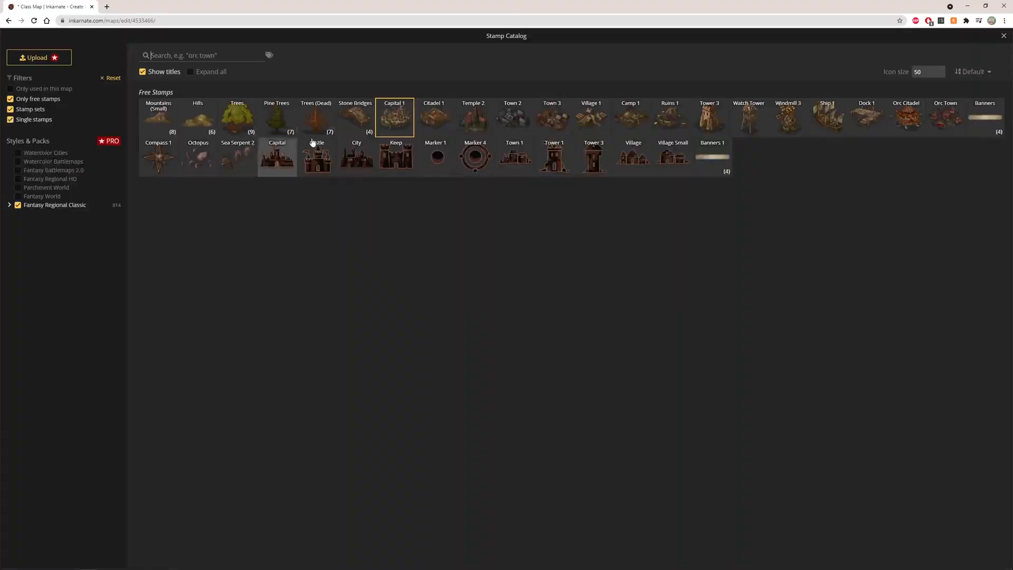
left_click(547, 122)
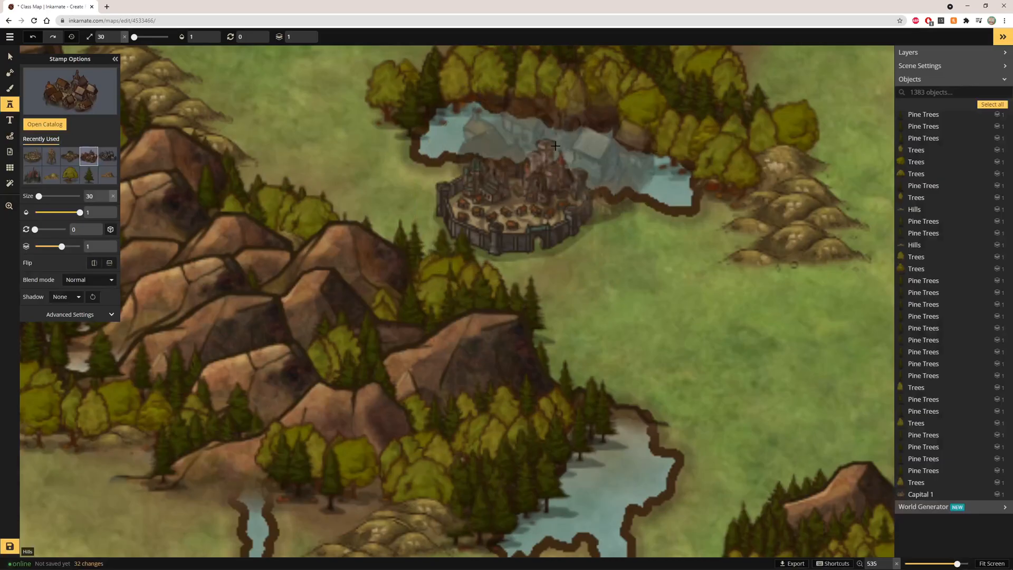
left_click(116, 42)
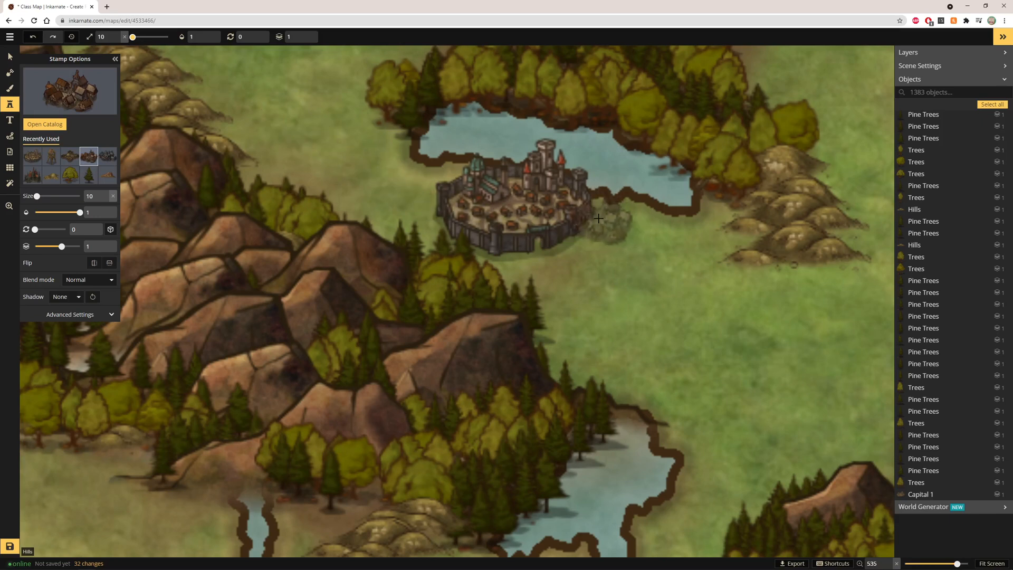
left_click(620, 210)
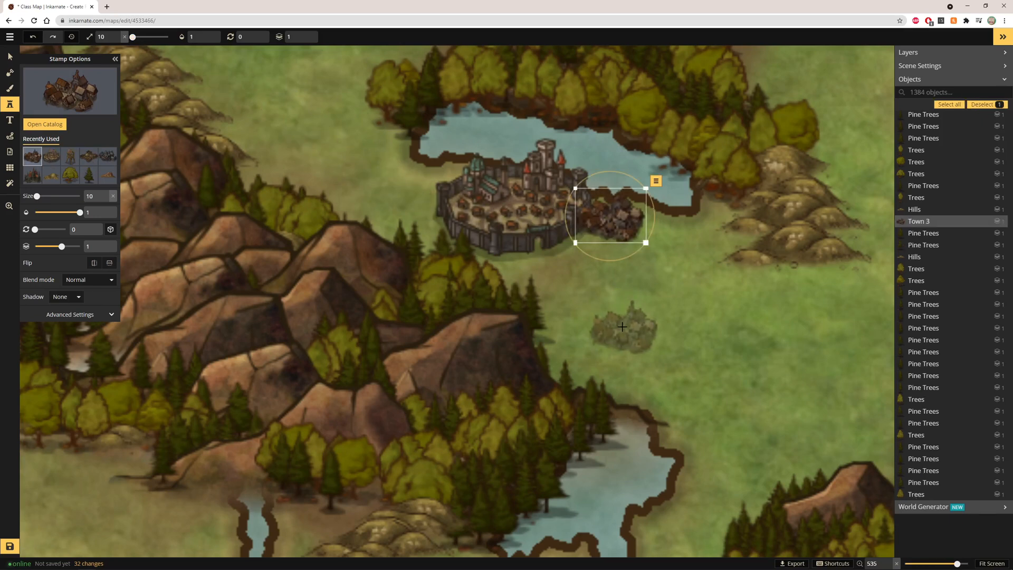
left_click_drag(633, 230, 627, 238)
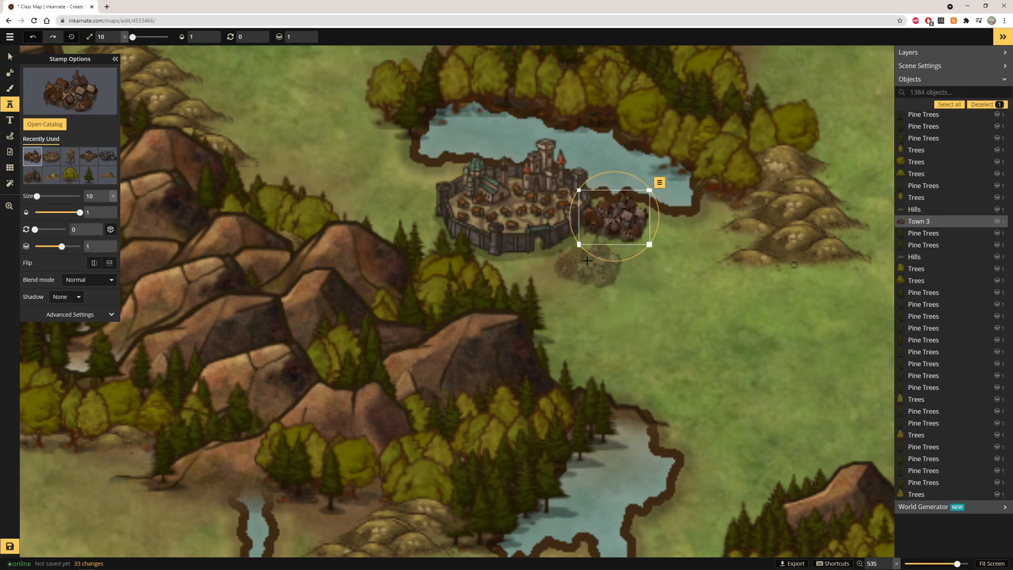
Add more Town 3 stamps along the southern and south-western sides of the capital
left_click(581, 261)
left_click_drag(581, 261, 586, 248)
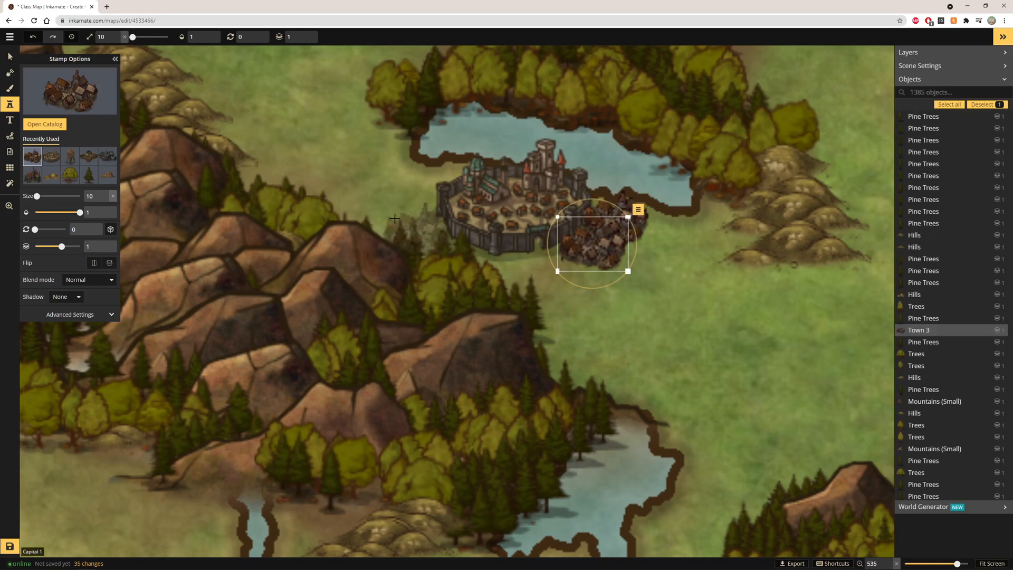
left_click(508, 267)
left_click_drag(507, 268, 501, 261)
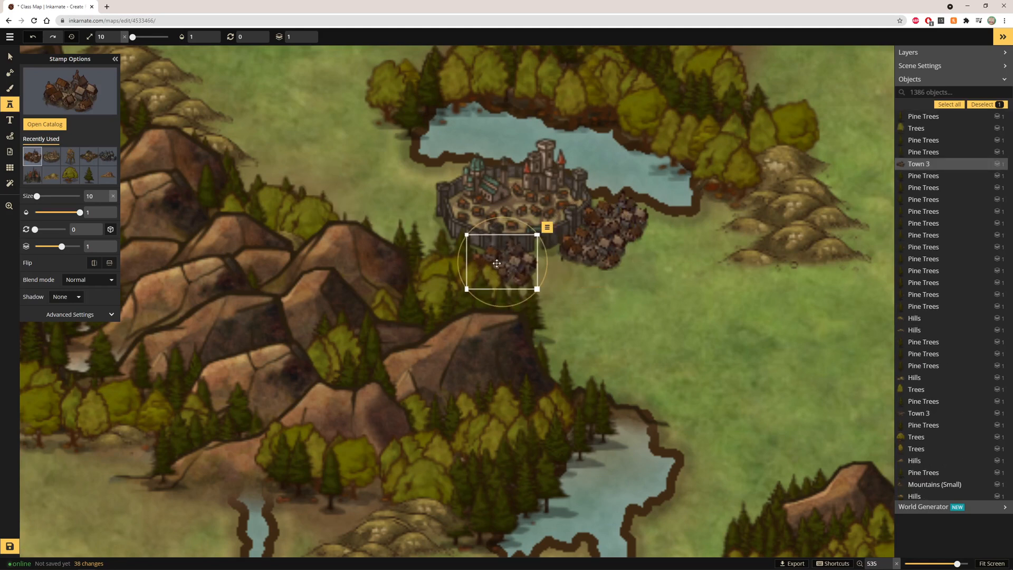
left_click(444, 249)
left_click_drag(454, 246, 451, 244)
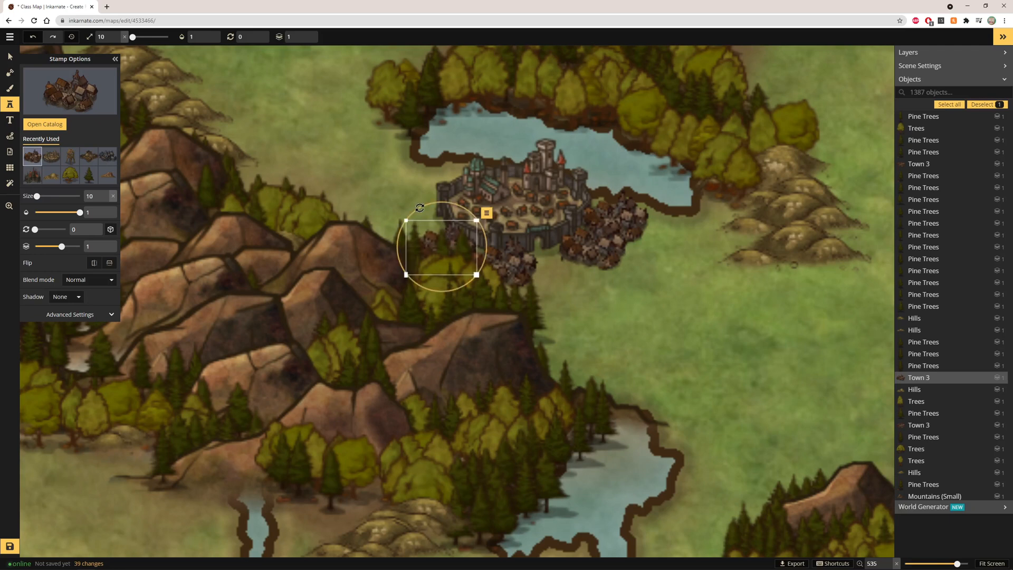
Add Town 3 stamps on the capital's western and northern sides to complete the cluster
left_click(402, 212)
left_click_drag(402, 212, 413, 214)
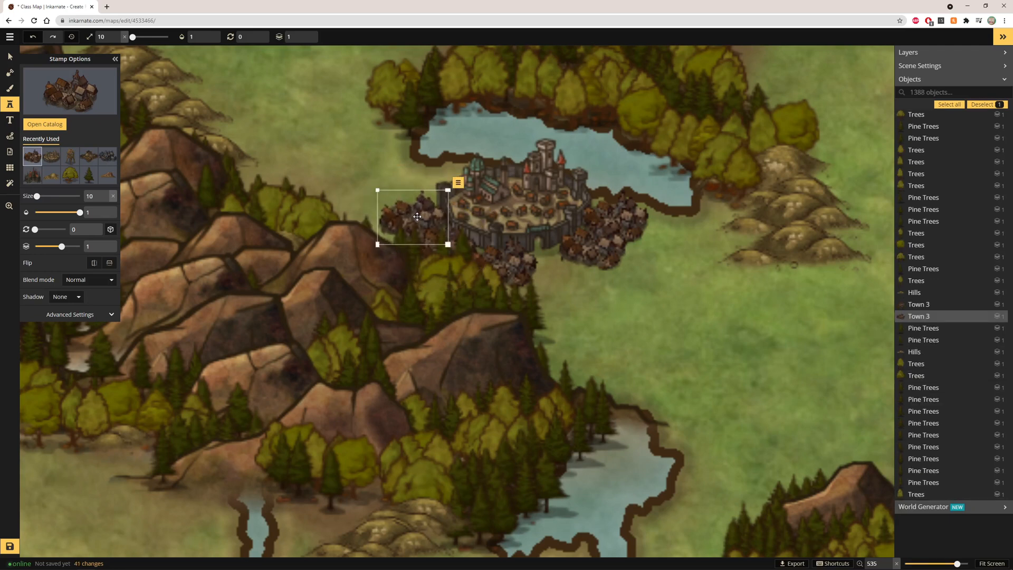
left_click(413, 179)
left_click_drag(413, 180, 414, 187)
left_click(443, 139)
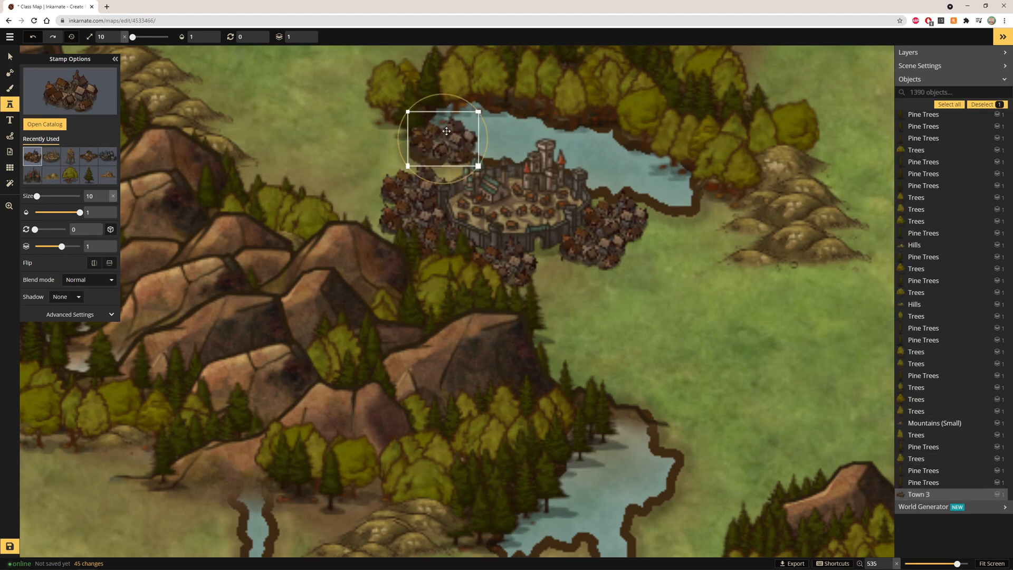
left_click_drag(447, 131, 457, 160)
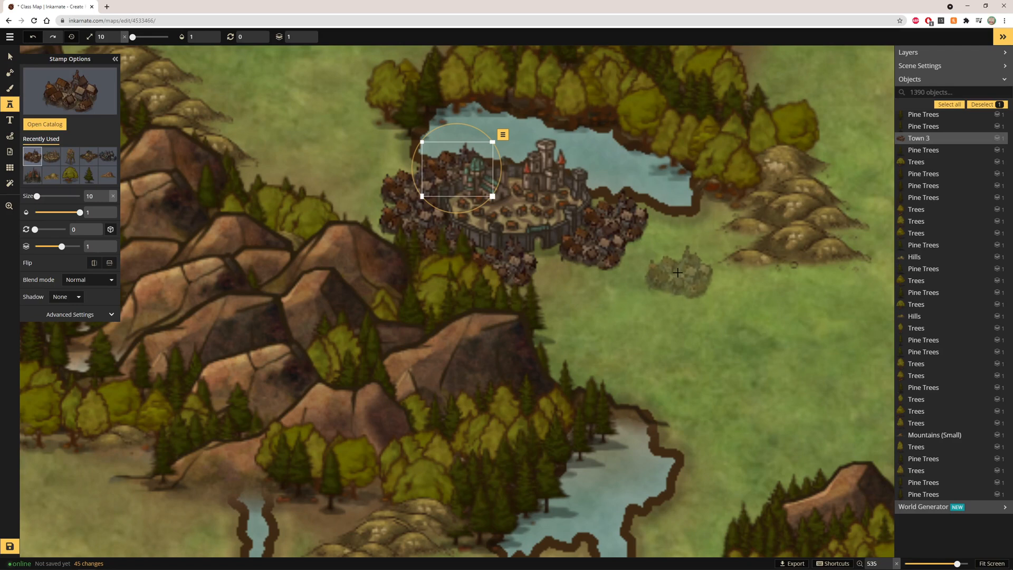
scroll(662, 257, "down", 2)
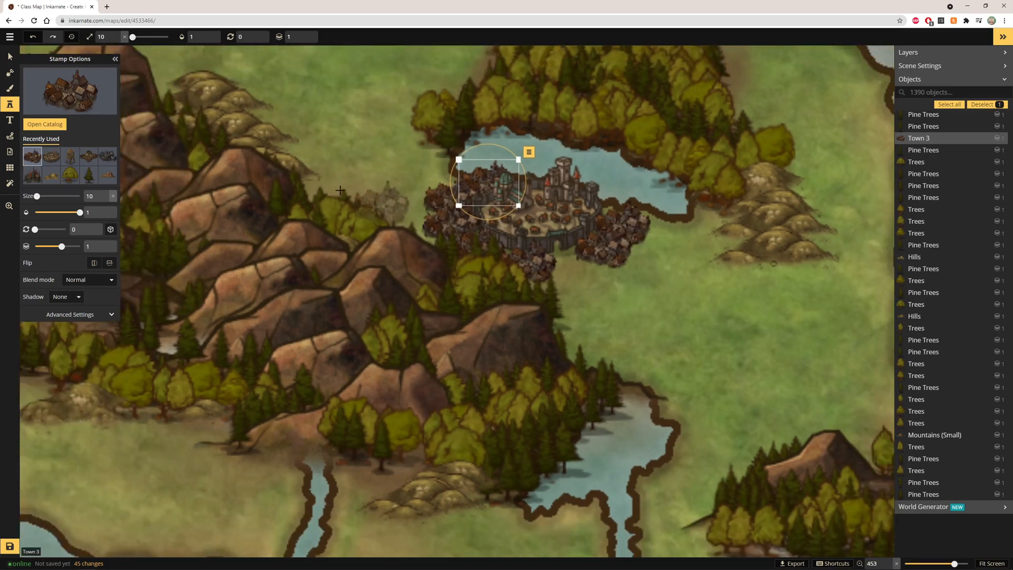
With the selection tool, move the western Town 3 stamp slightly down and left
left_click(9, 56)
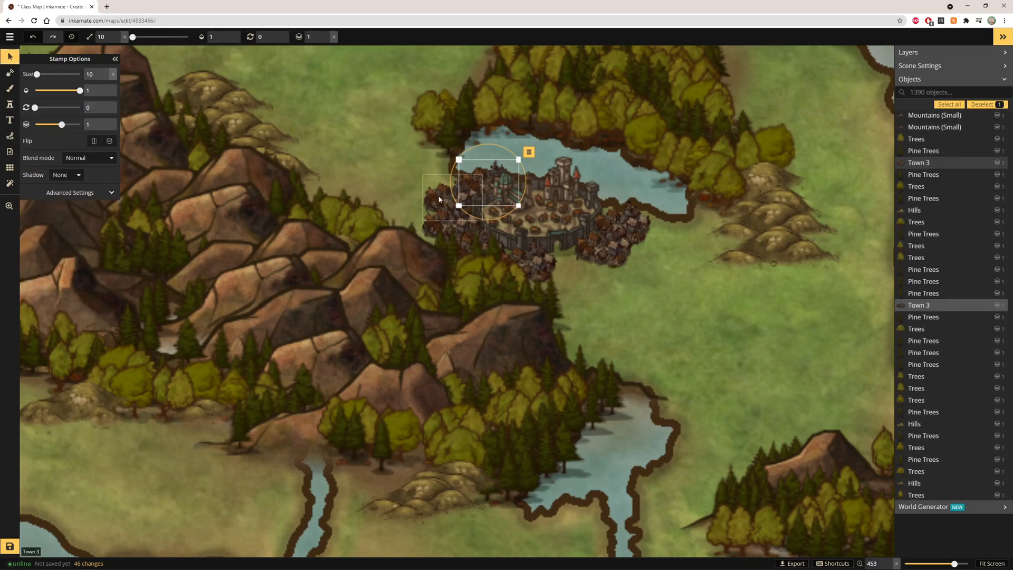
left_click(438, 197)
left_click_drag(435, 194, 429, 204)
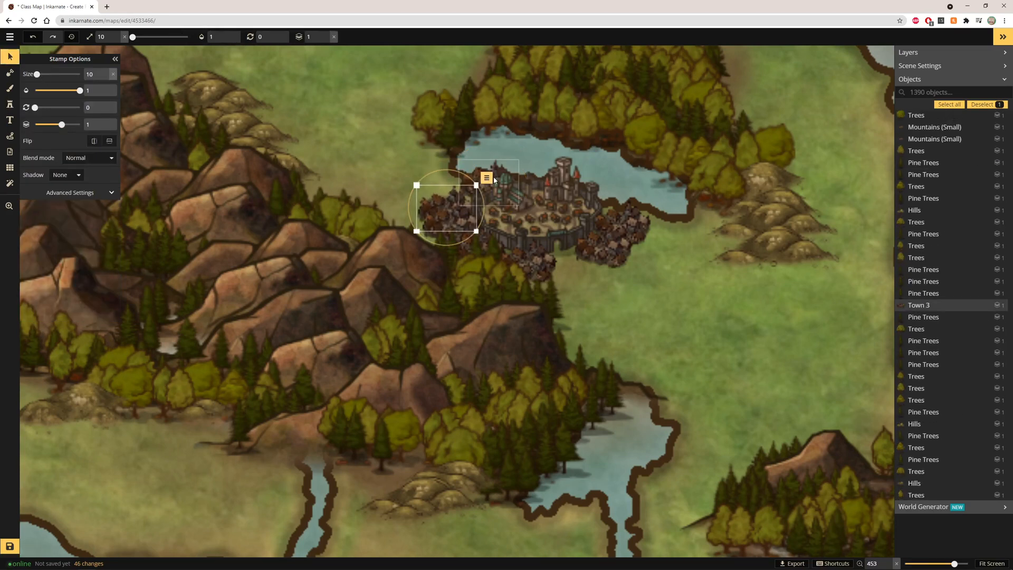
left_click(499, 166)
left_click(410, 169)
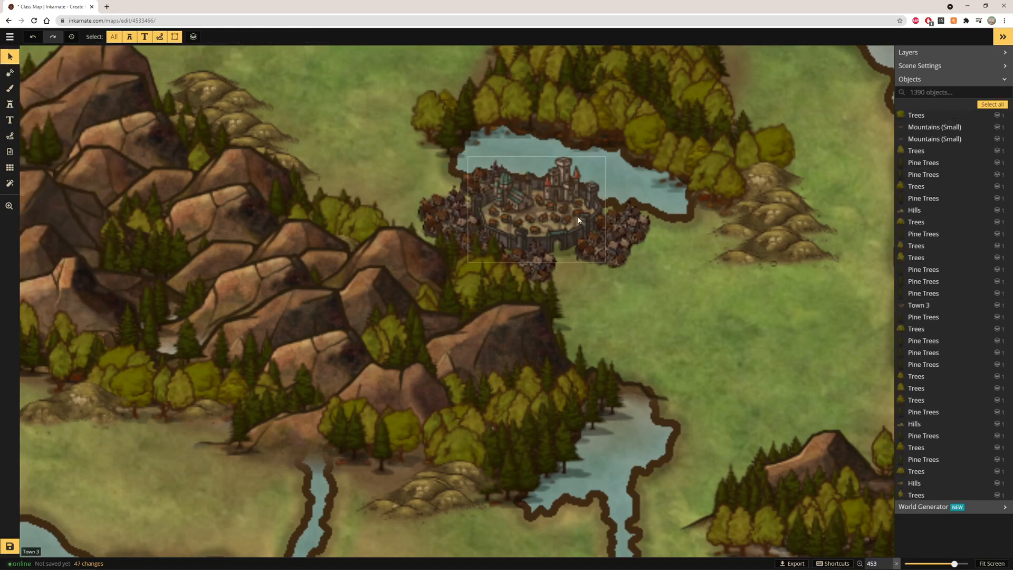
Switch to the Brush tool and choose the Land Brown 1 texture
scroll(589, 226, "down", 3)
scroll(600, 175, "down", 5)
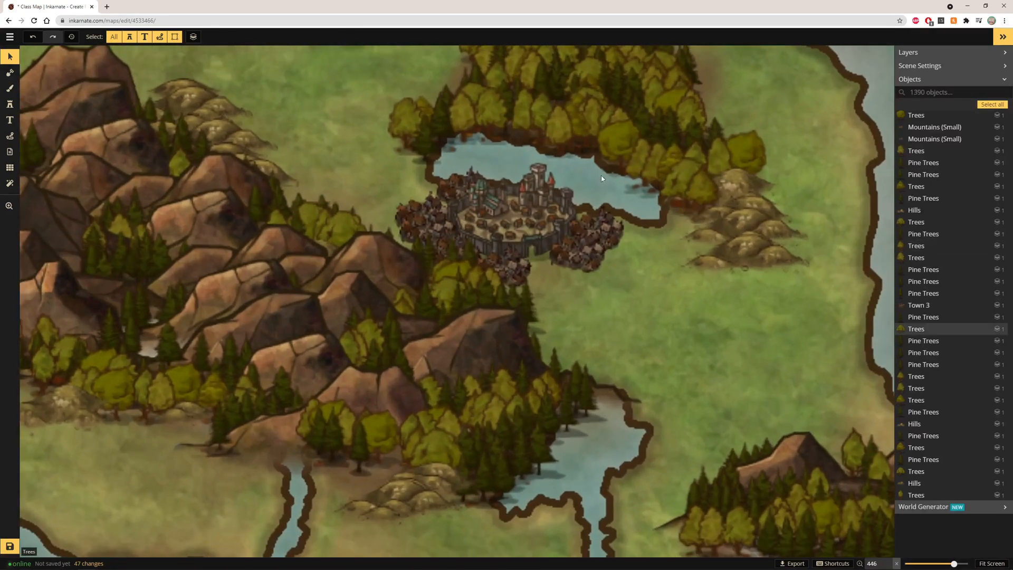
scroll(550, 133, "down", 3)
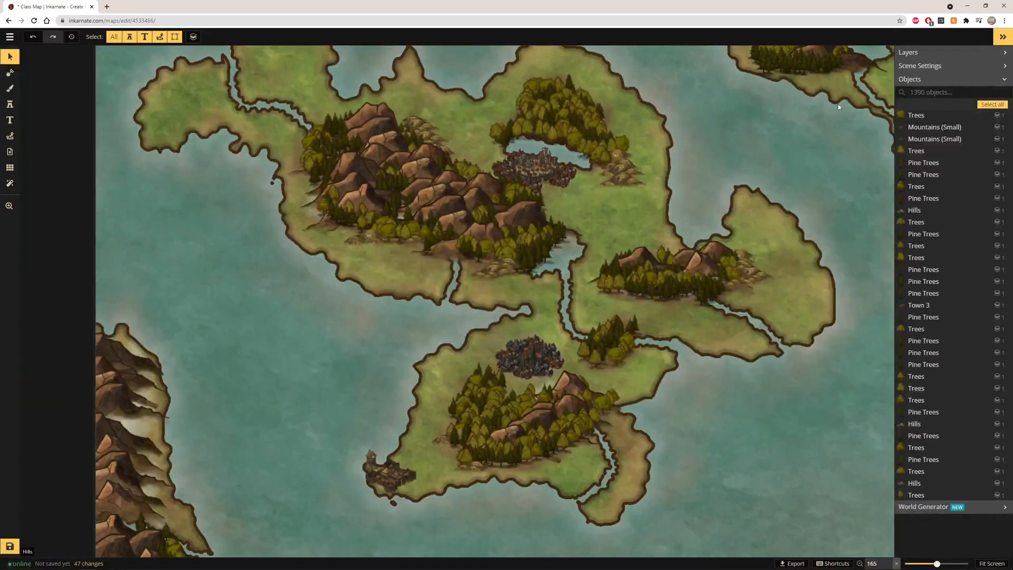
left_click(991, 563)
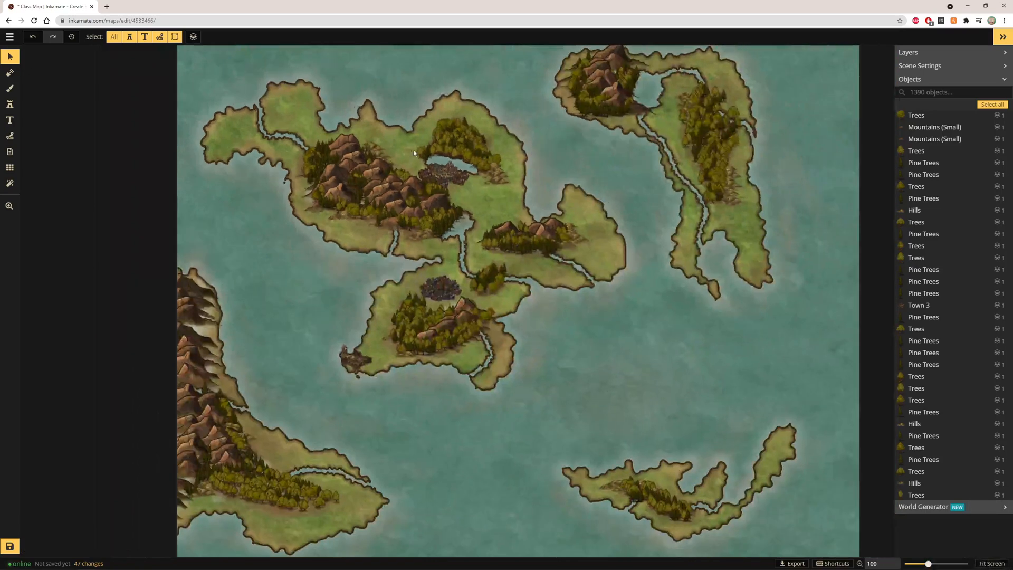
scroll(409, 151, "up", 7)
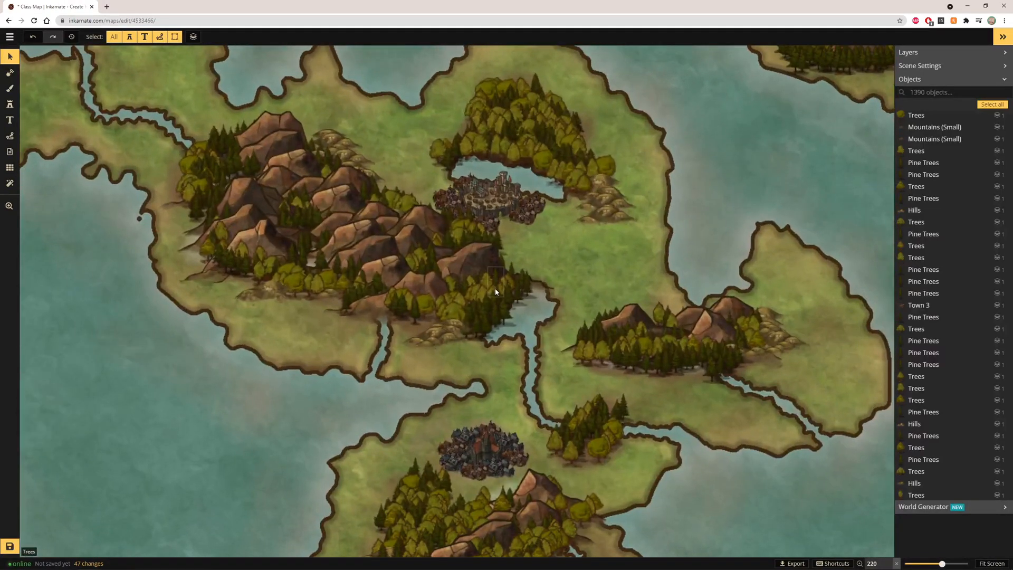
scroll(495, 289, "up", 2)
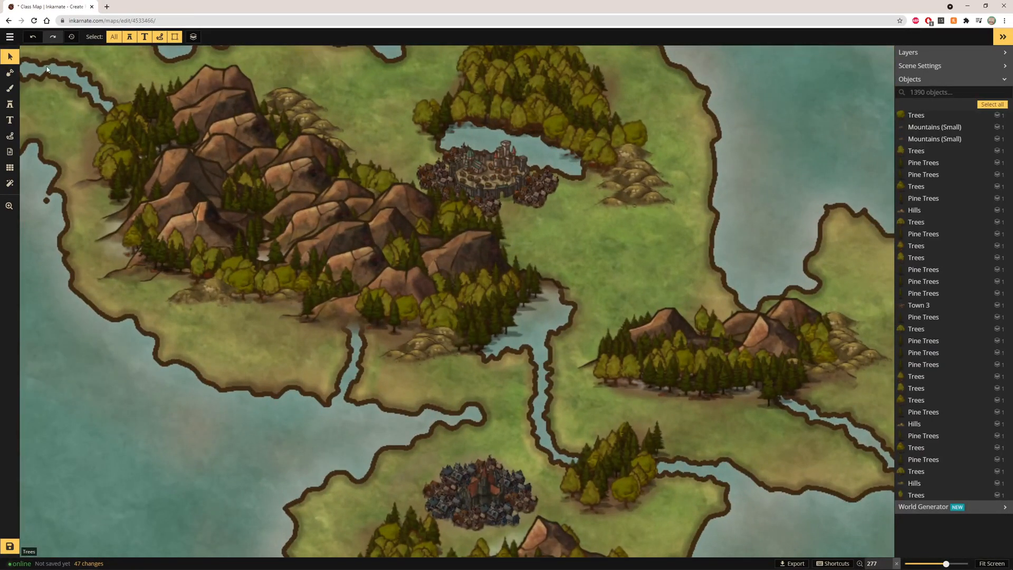
left_click(17, 78)
left_click(14, 87)
left_click(64, 102)
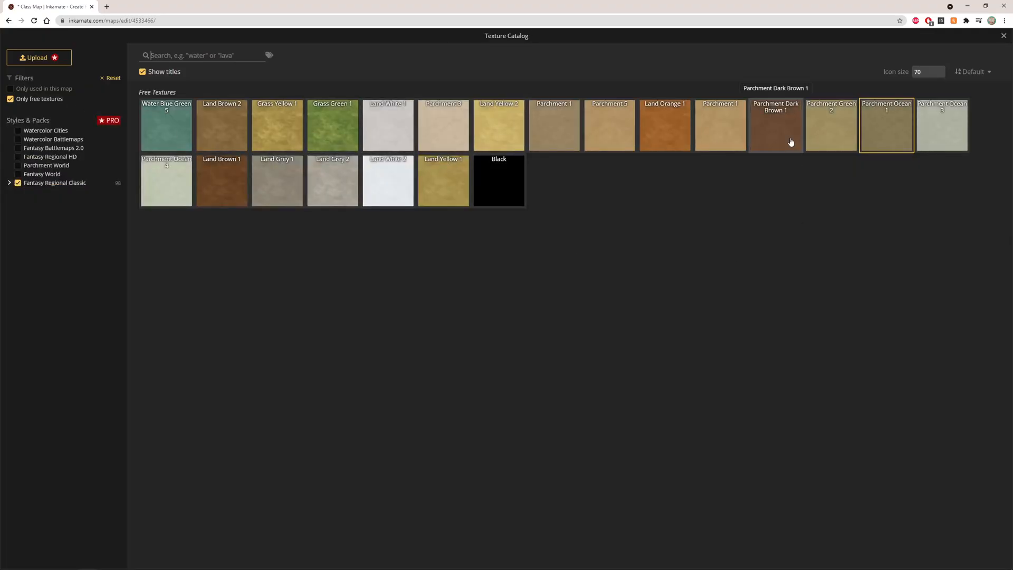
left_click(222, 180)
Set a rough brush tip at size 6 and opacity 0.55, and paint a dirt road south from the capital
scroll(496, 202, "up", 1)
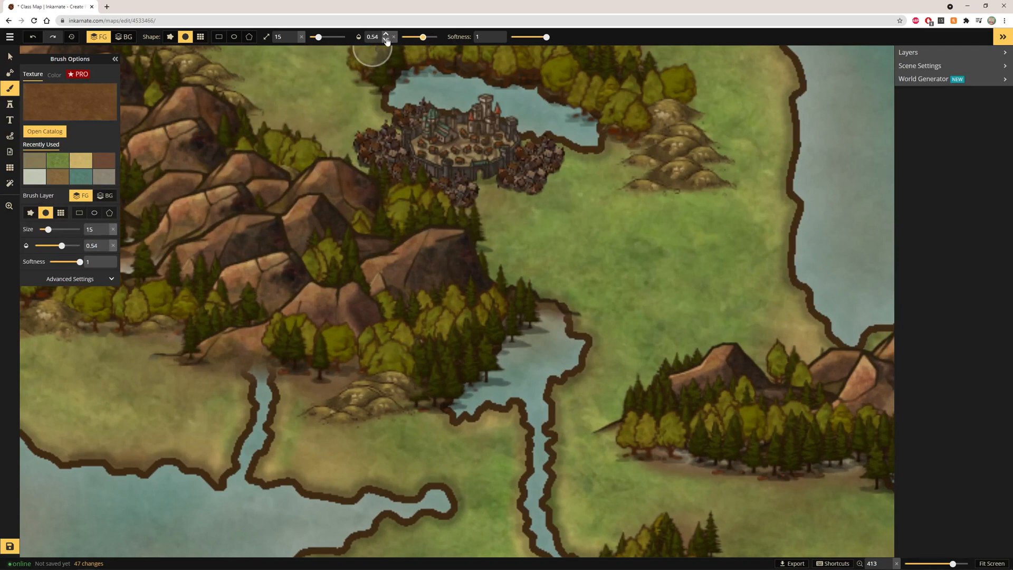
left_click(385, 33)
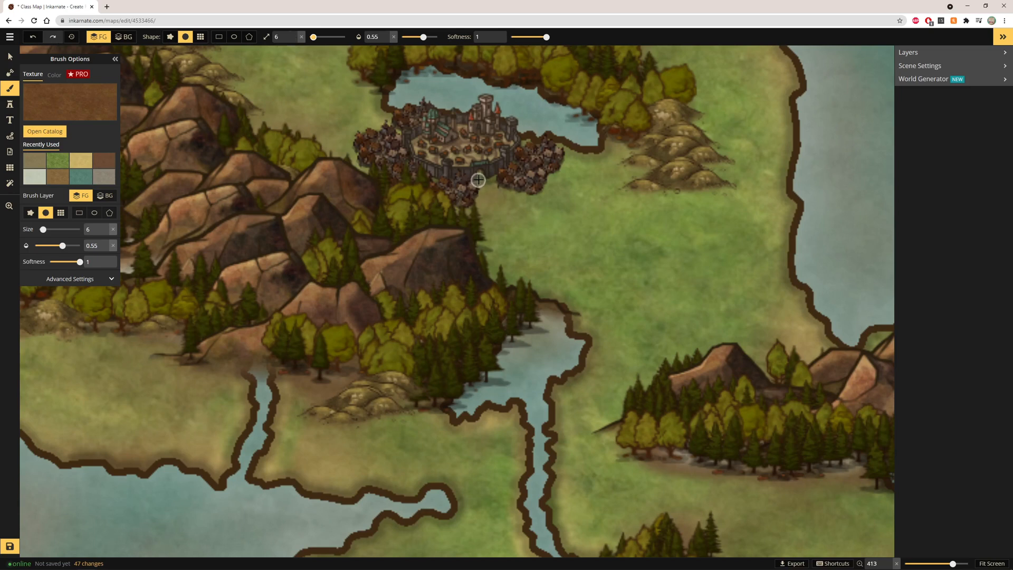
left_click(295, 34)
left_click(170, 36)
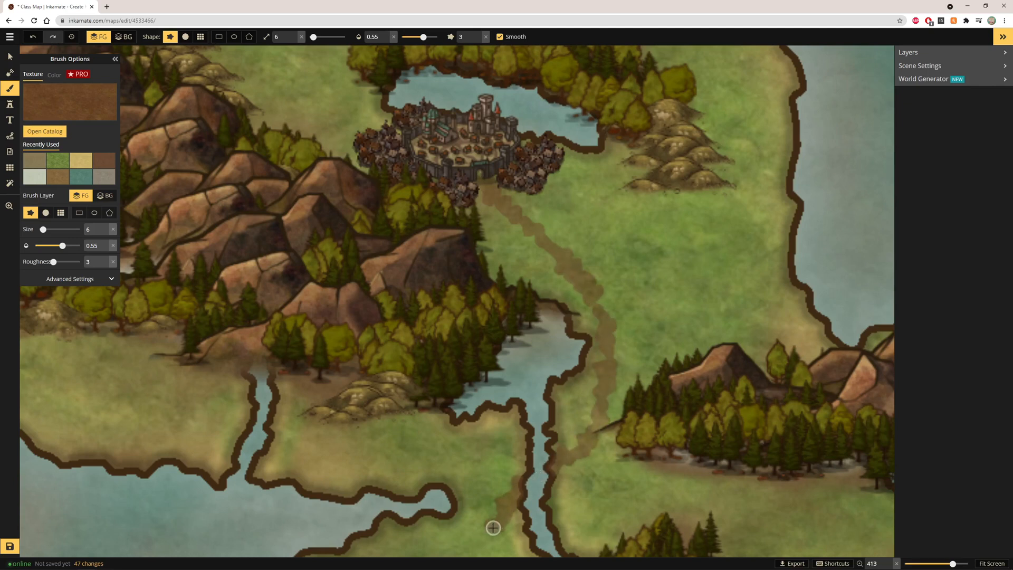
left_click_drag(493, 528, 492, 527)
Extend the road to the southern town and on to the harbour on the south-western coast
left_click(991, 564)
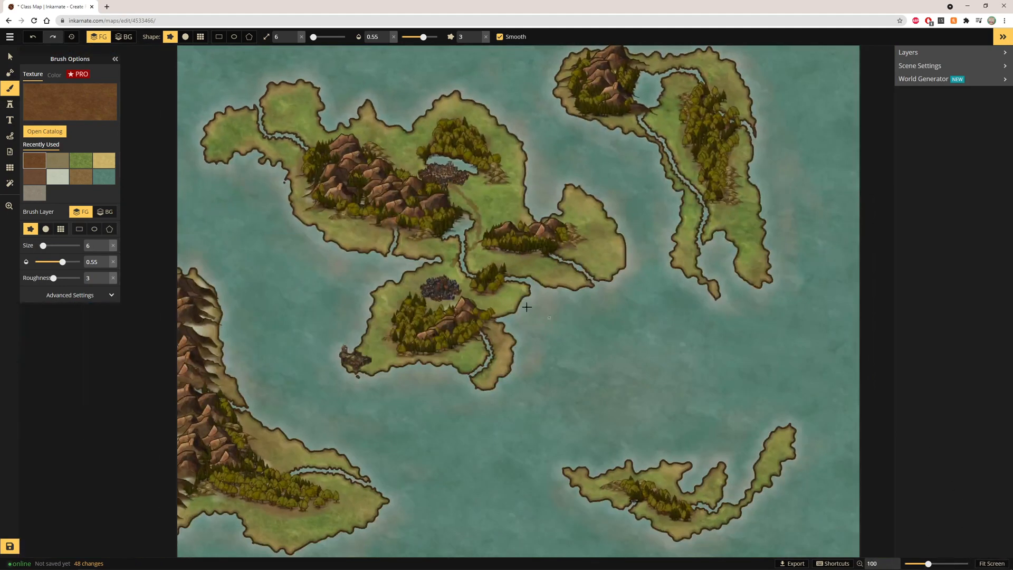
scroll(444, 281, "up", 5)
scroll(454, 254, "up", 4)
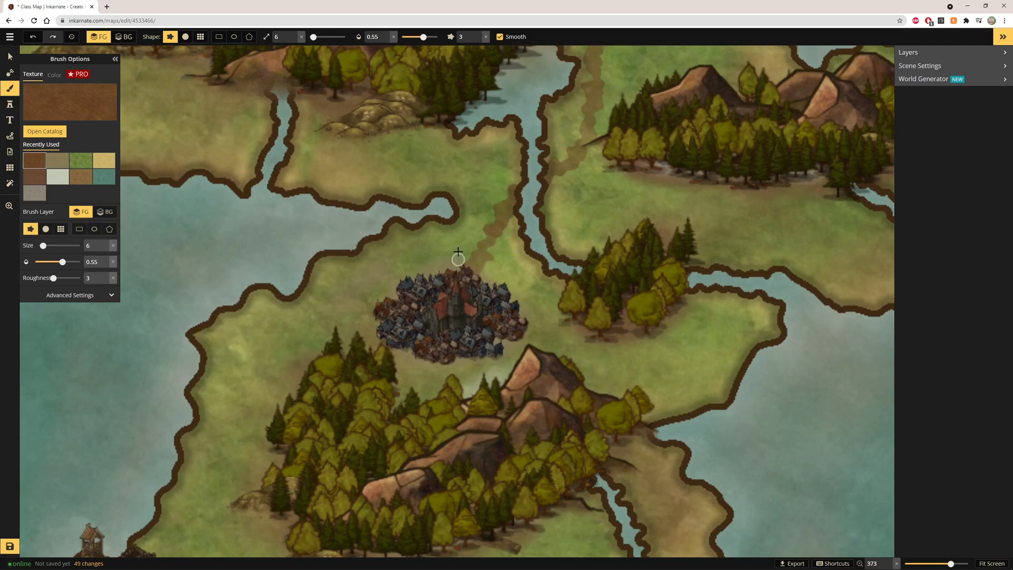
scroll(458, 252, "down", 2)
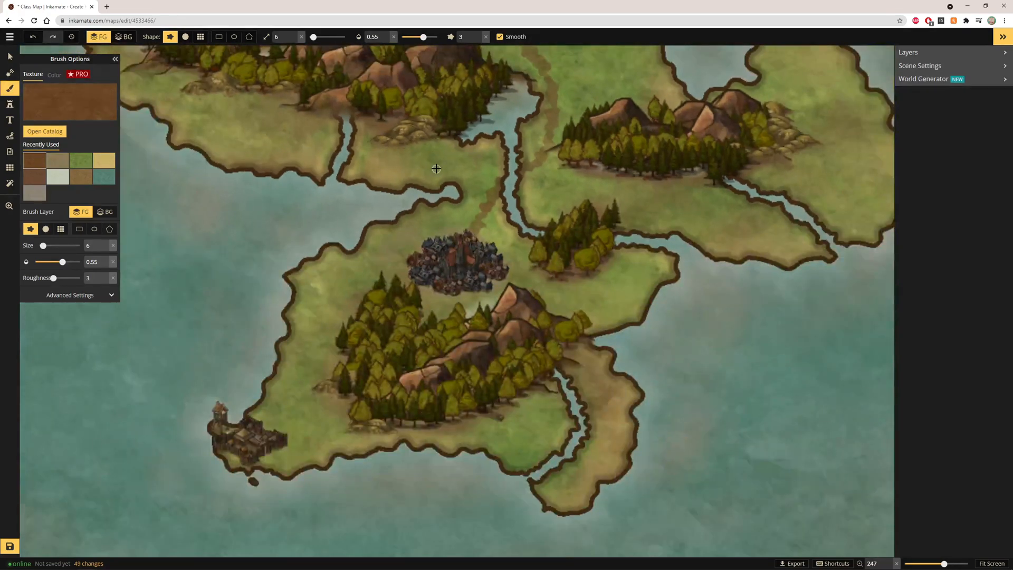
scroll(435, 168, "up", 2)
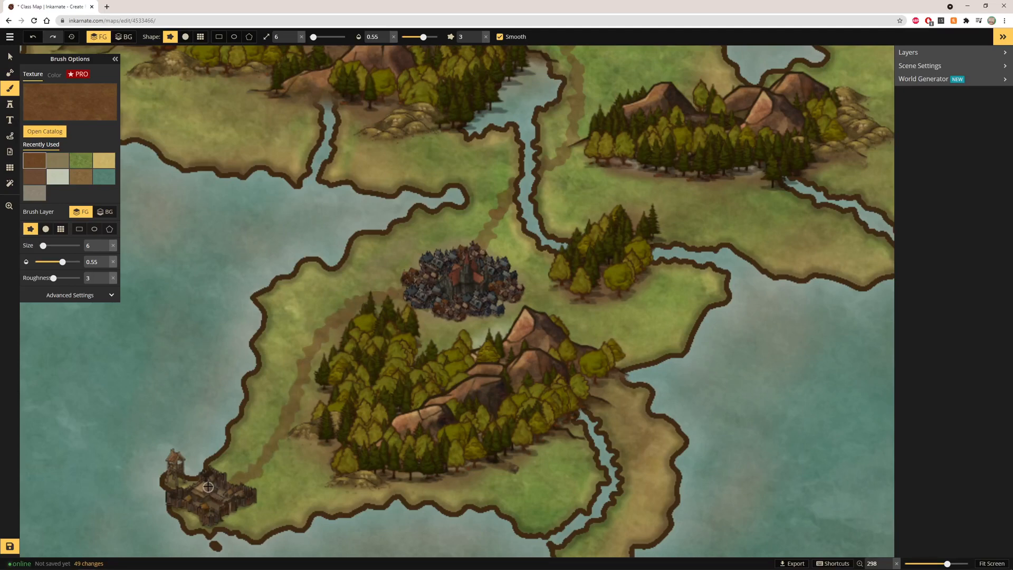
scroll(346, 301, "down", 2)
left_click(992, 564)
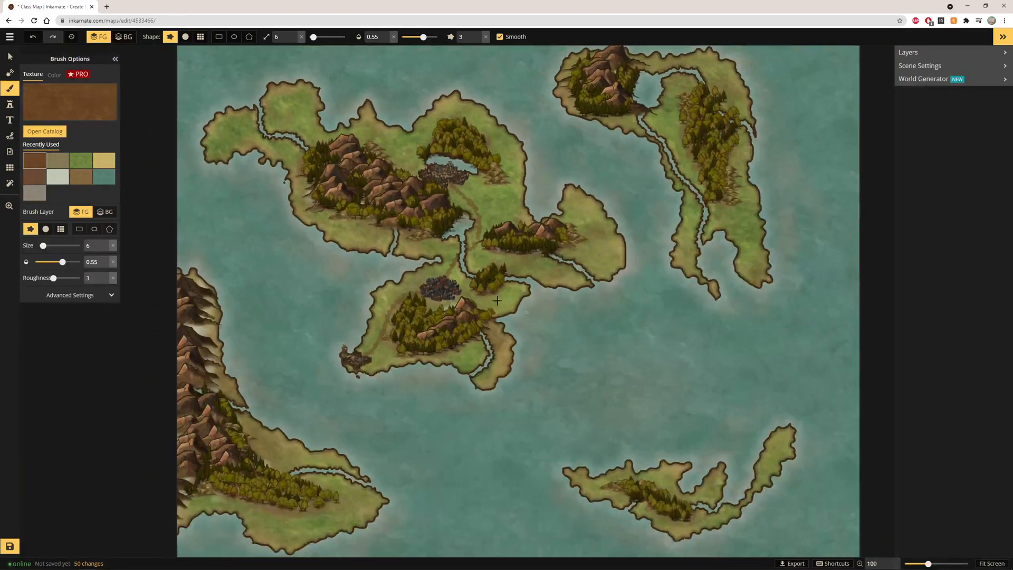
scroll(441, 257, "up", 4)
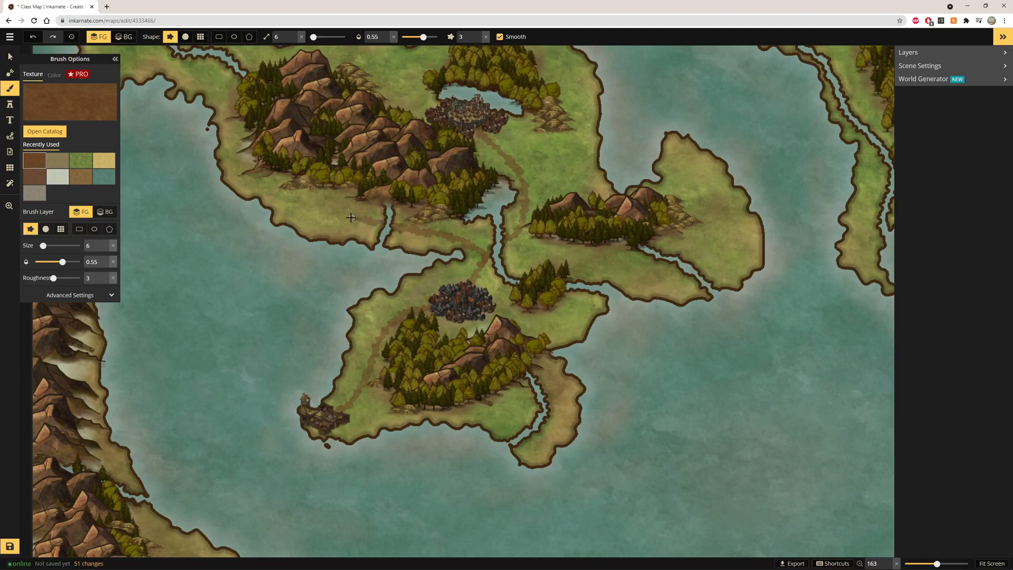
Paint dirt roads from the capital westward and out to the tips of the north-western peninsula
mouse_move(351, 218)
left_mouse_down()
mouse_move(245, 180)
mouse_move(214, 98)
left_mouse_up()
scroll(215, 100, "down", 1)
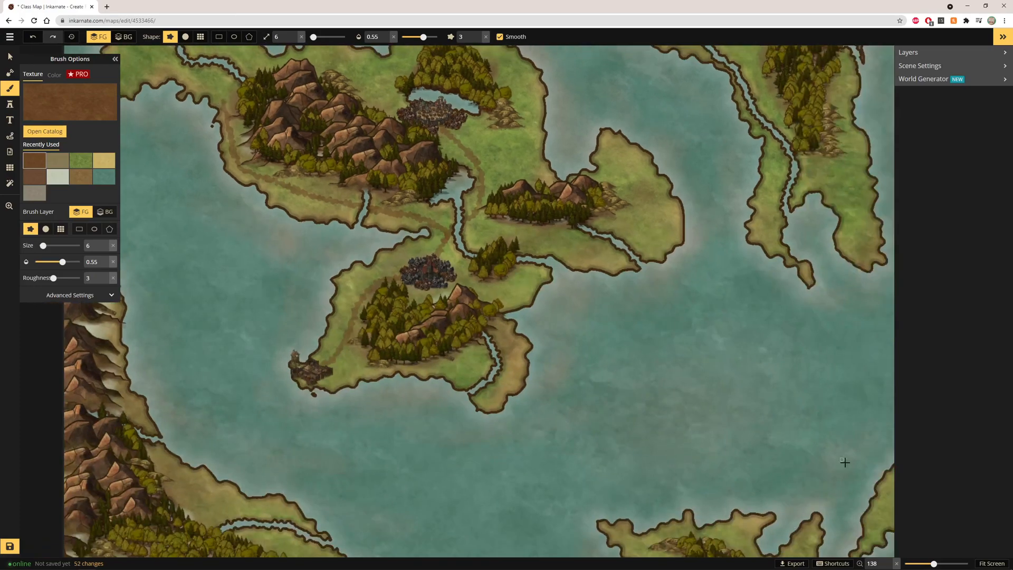
left_click(989, 562)
scroll(272, 140, "up", 3)
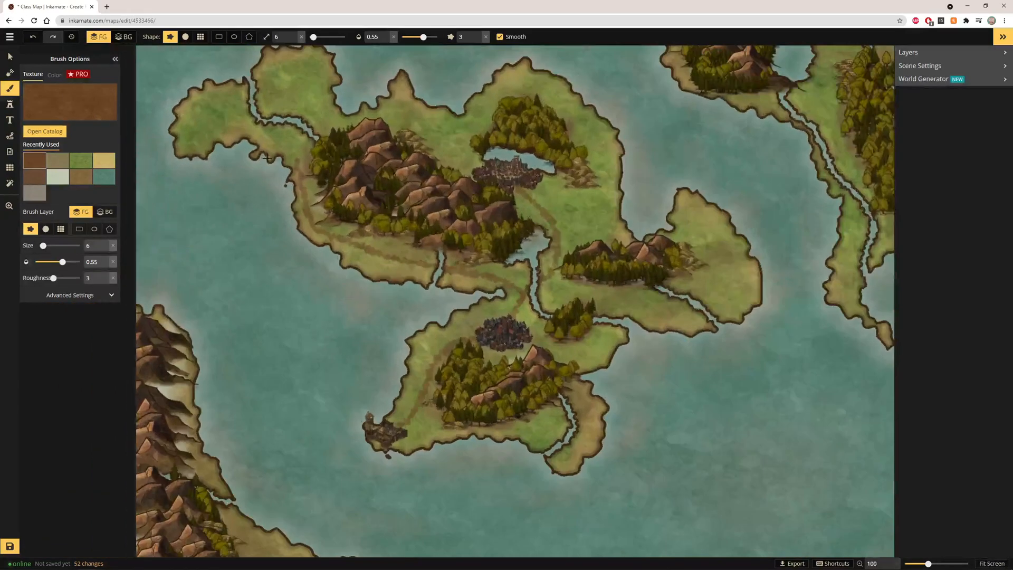
scroll(301, 175, "up", 1)
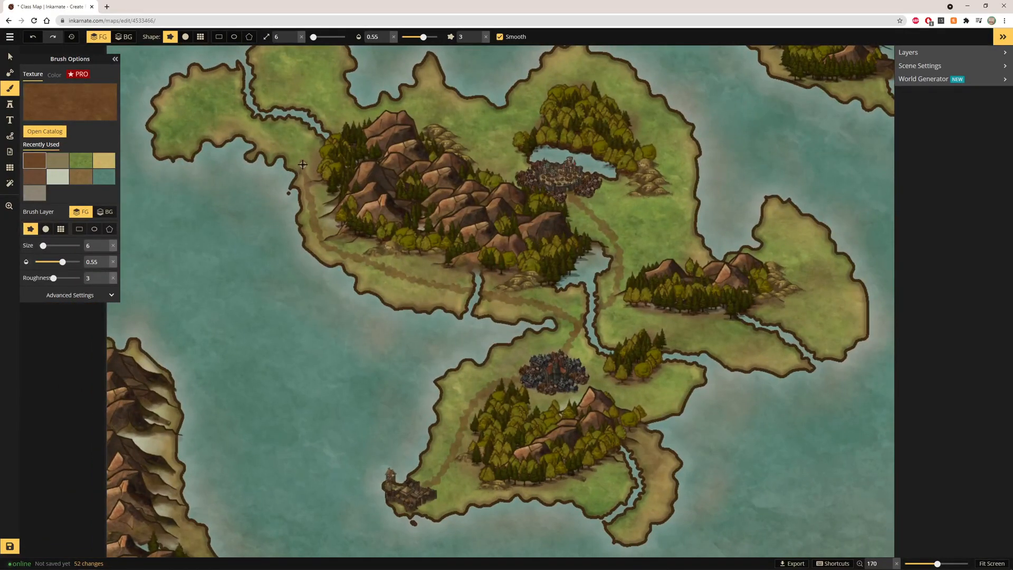
left_click_drag(302, 163, 237, 122)
left_click_drag(291, 156, 314, 92)
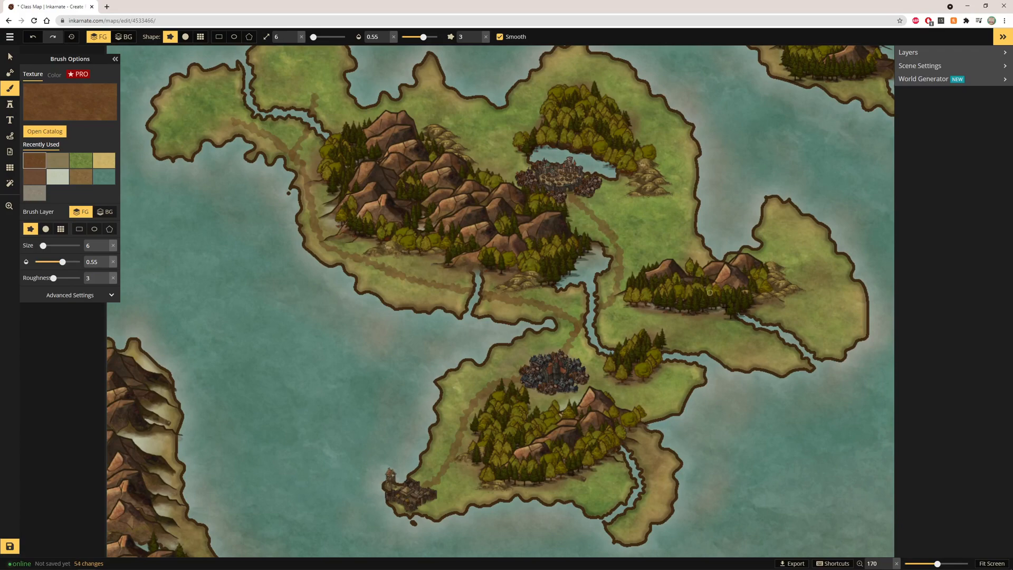
Paint dirt roads looping around the capital's lake and eastward across the eastern peninsula
scroll(269, 137, "down", 3)
scroll(269, 137, "up", 4)
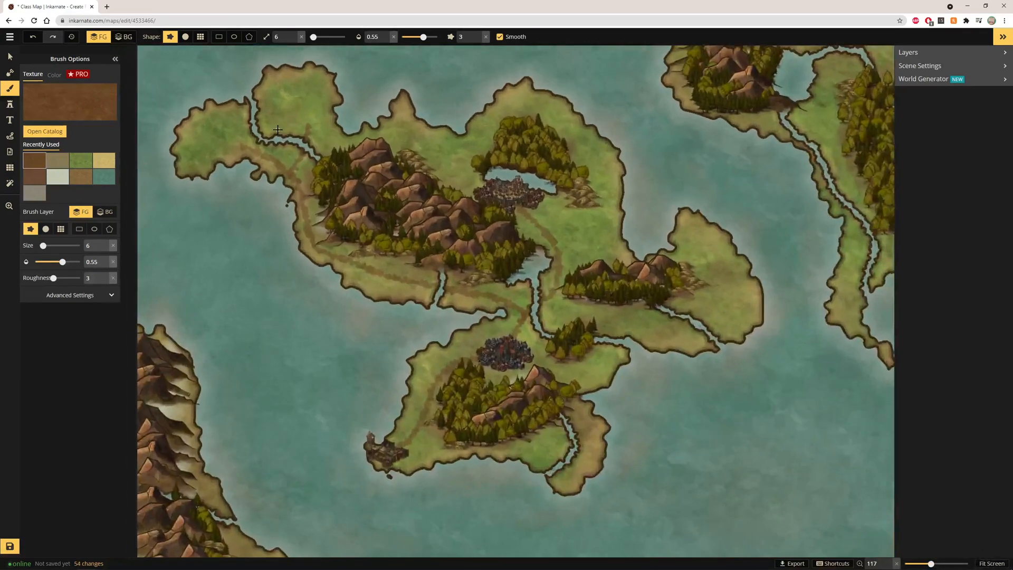
scroll(269, 136, "up", 2)
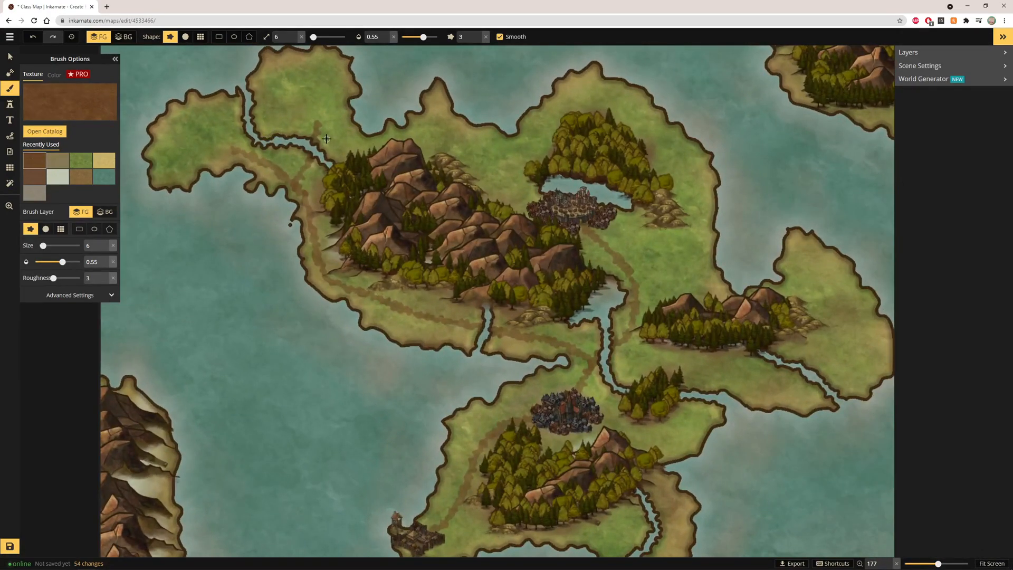
mouse_move(321, 129)
left_mouse_down()
mouse_move(361, 146)
mouse_move(435, 114)
mouse_move(455, 136)
mouse_move(507, 152)
mouse_move(550, 204)
left_mouse_up()
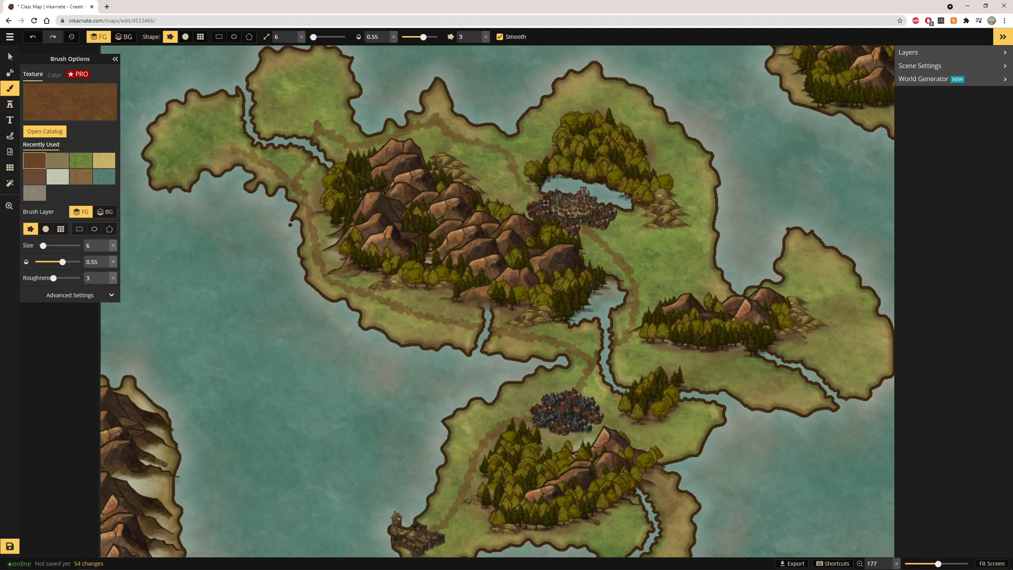
mouse_move(496, 147)
left_mouse_down()
mouse_move(530, 144)
mouse_move(577, 101)
mouse_move(633, 112)
mouse_move(684, 184)
mouse_move(692, 233)
mouse_move(688, 249)
mouse_move(616, 314)
left_mouse_up()
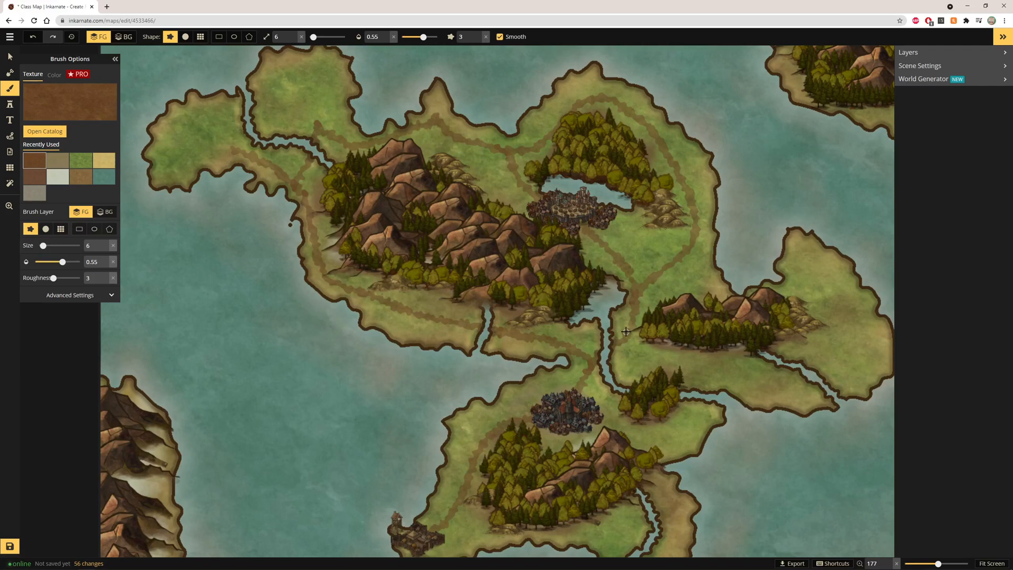
mouse_move(627, 334)
left_mouse_down()
mouse_move(666, 363)
mouse_move(789, 379)
mouse_move(832, 357)
left_mouse_up()
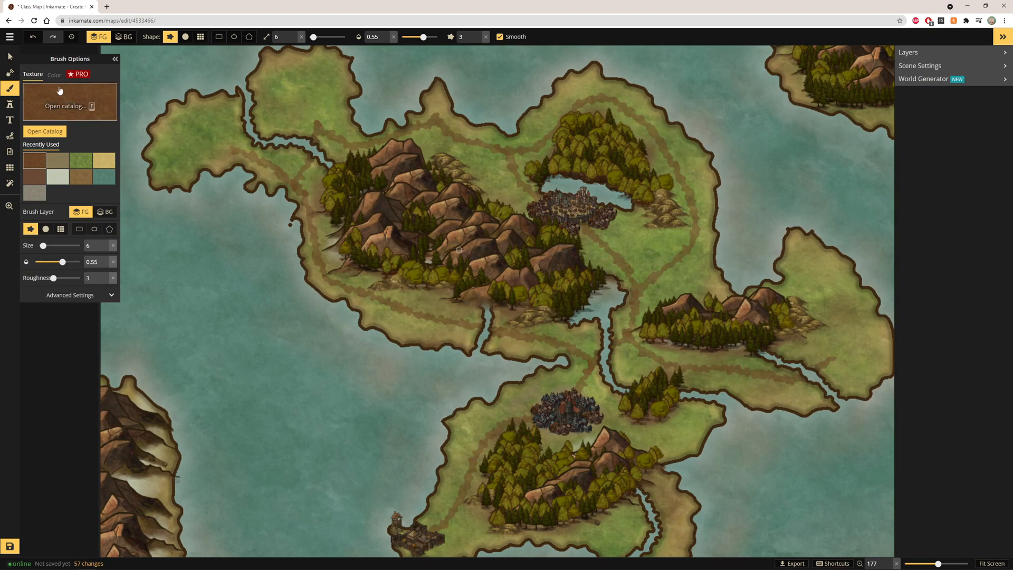
Switch the brush texture to Land Grey 1
scroll(759, 439, "down", 1)
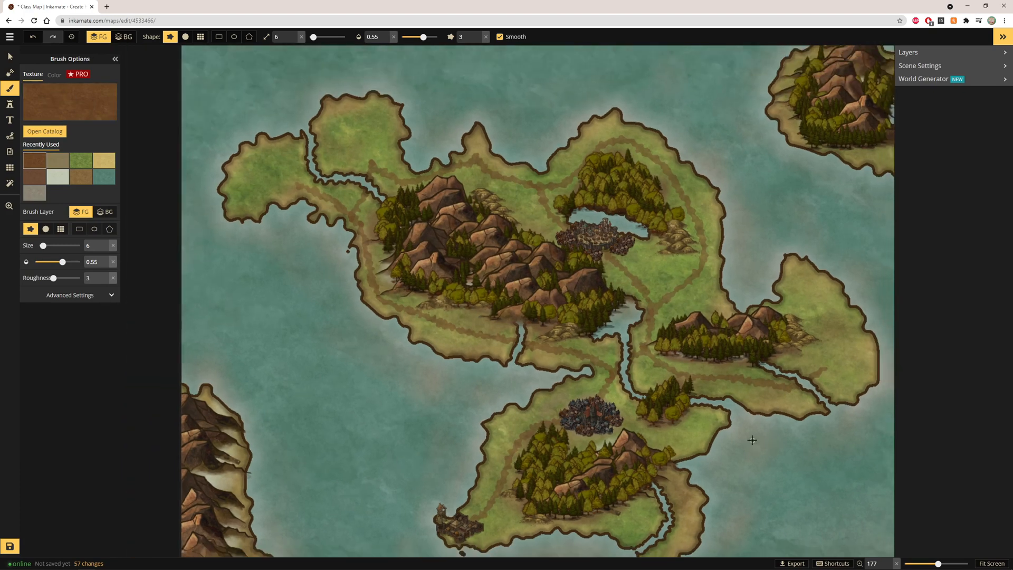
scroll(806, 485, "up", 3)
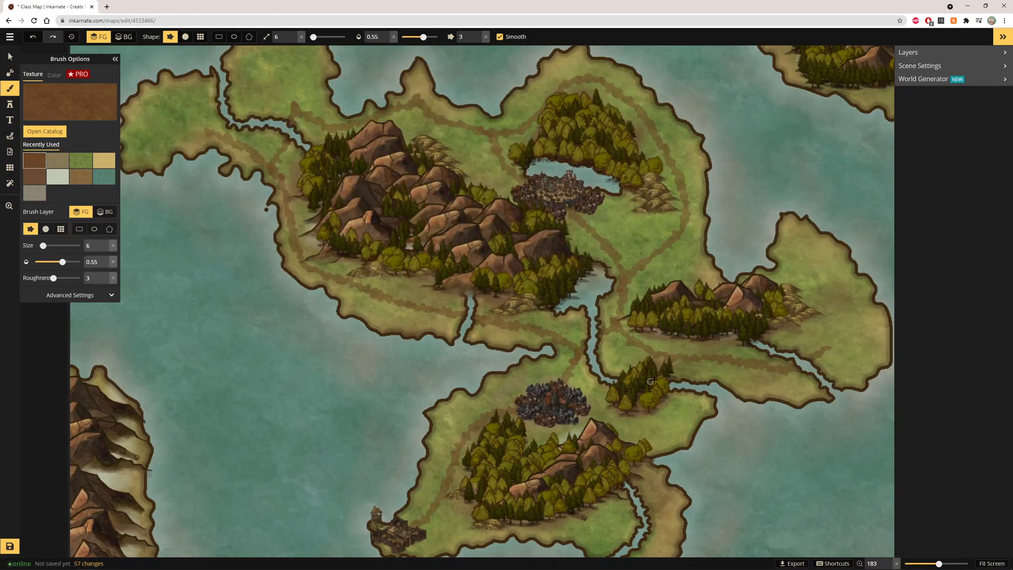
left_click(37, 99)
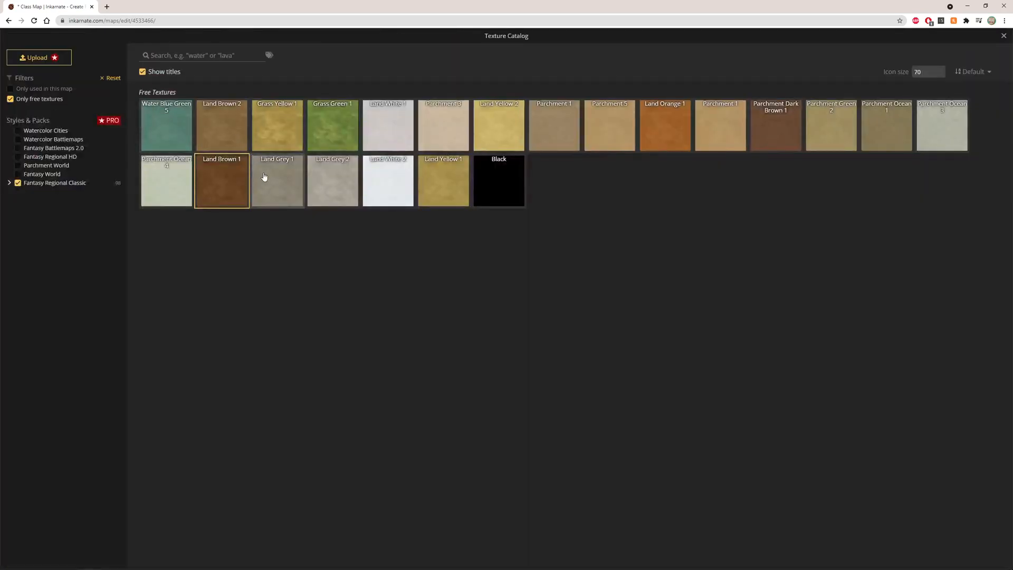
left_click(281, 187)
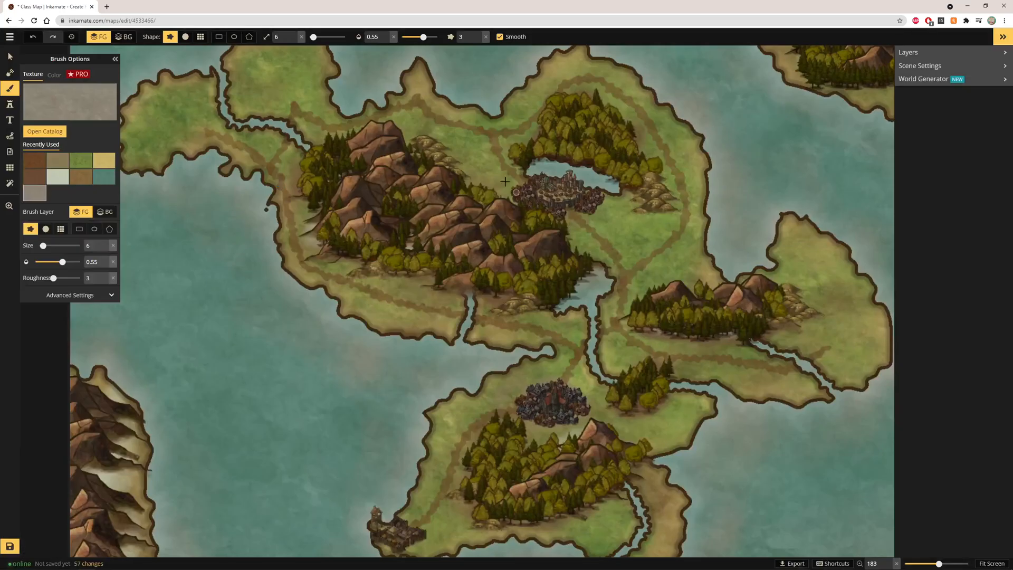
Set the brush size to 4 and opacity to 0.75, and paint a grey road south from the capital
left_click(385, 35)
left_click(385, 34)
left_click(293, 40)
left_click(294, 39)
scroll(590, 208, "up", 10)
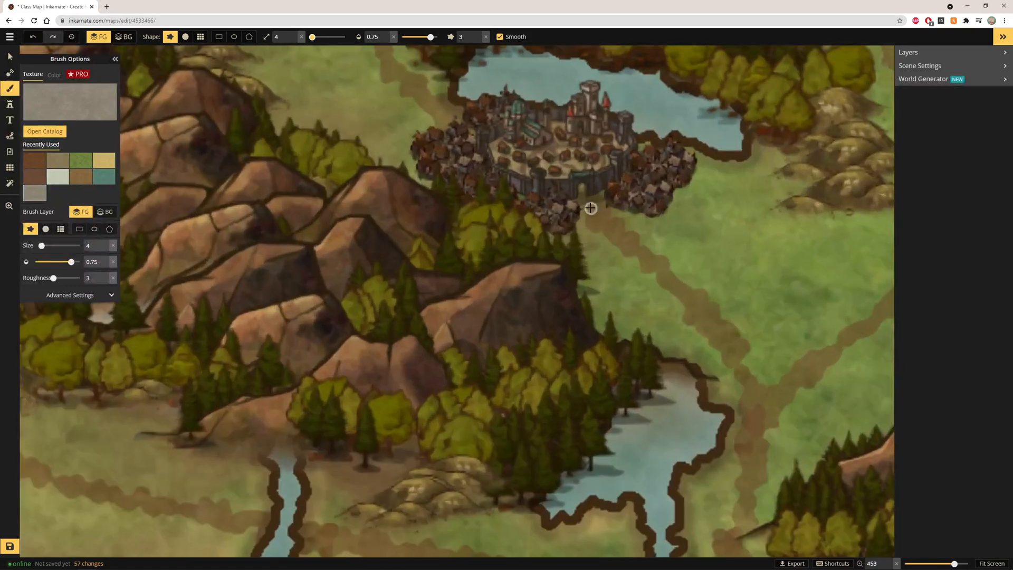
scroll(590, 208, "up", 2)
mouse_move(580, 197)
left_mouse_down()
mouse_move(704, 314)
mouse_move(747, 378)
mouse_move(760, 443)
mouse_move(732, 551)
left_mouse_up()
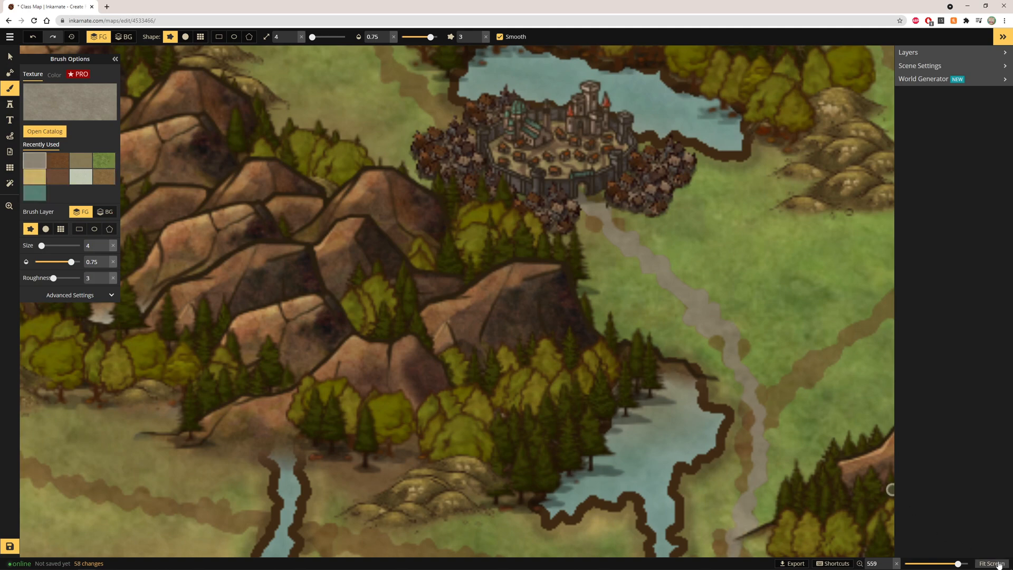
Undo the grey road stroke
left_click(991, 563)
scroll(484, 239, "up", 5)
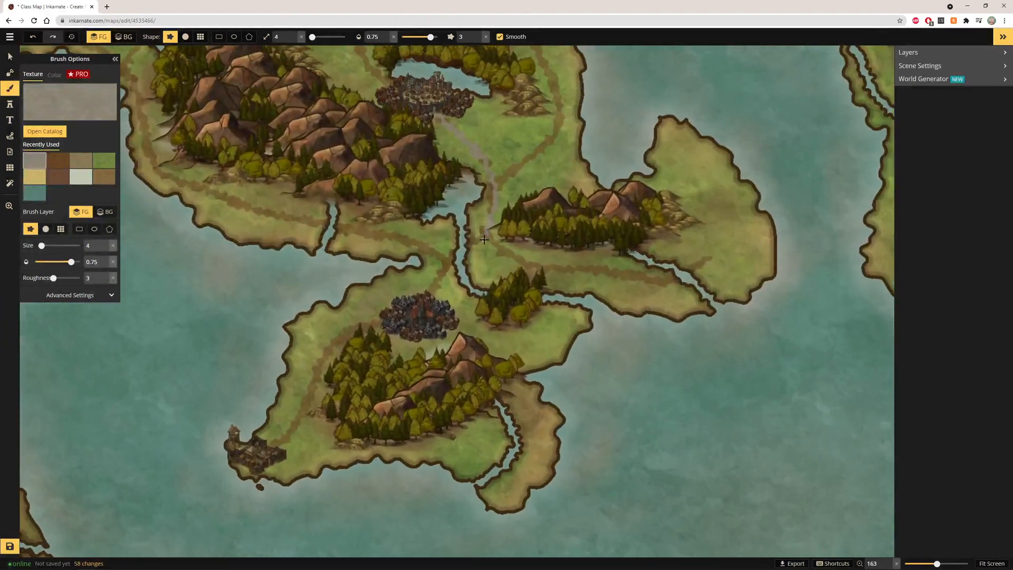
scroll(484, 239, "up", 3)
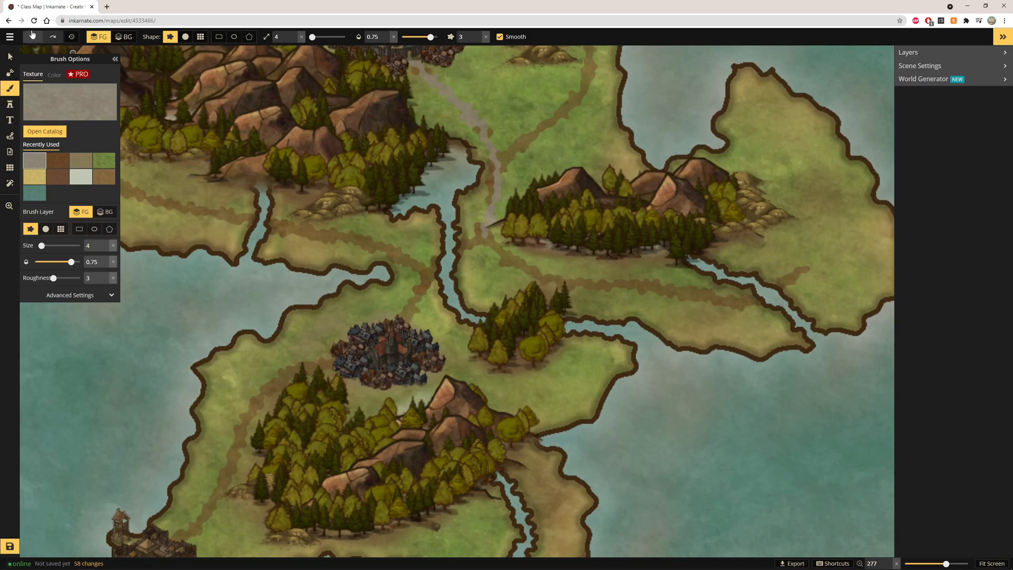
left_click(32, 36)
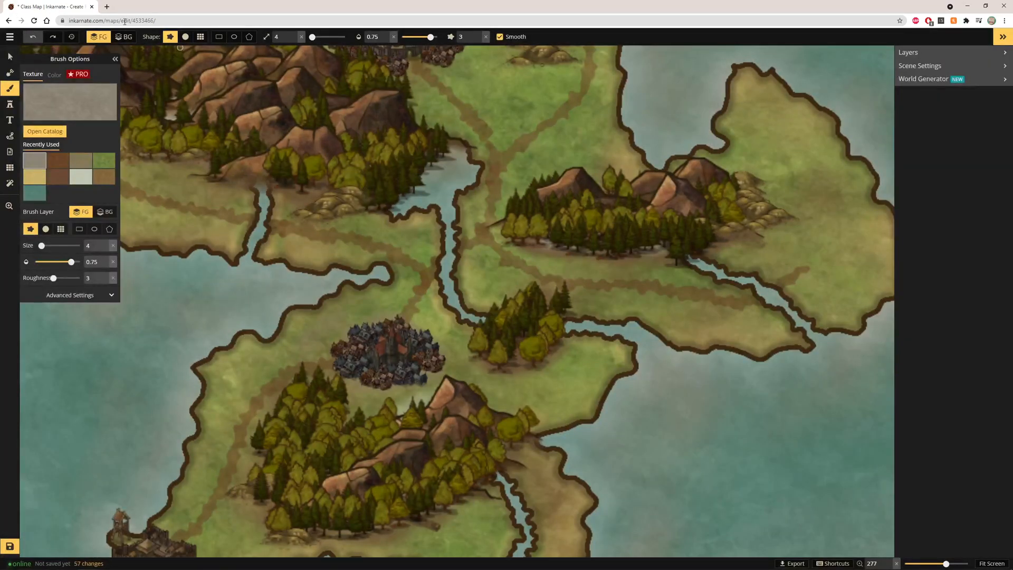
Switch to a round soft brush tip at opacity 0.65 and paint grey roads south from the capital and westward
left_click(185, 37)
left_click(386, 35)
left_click(386, 39)
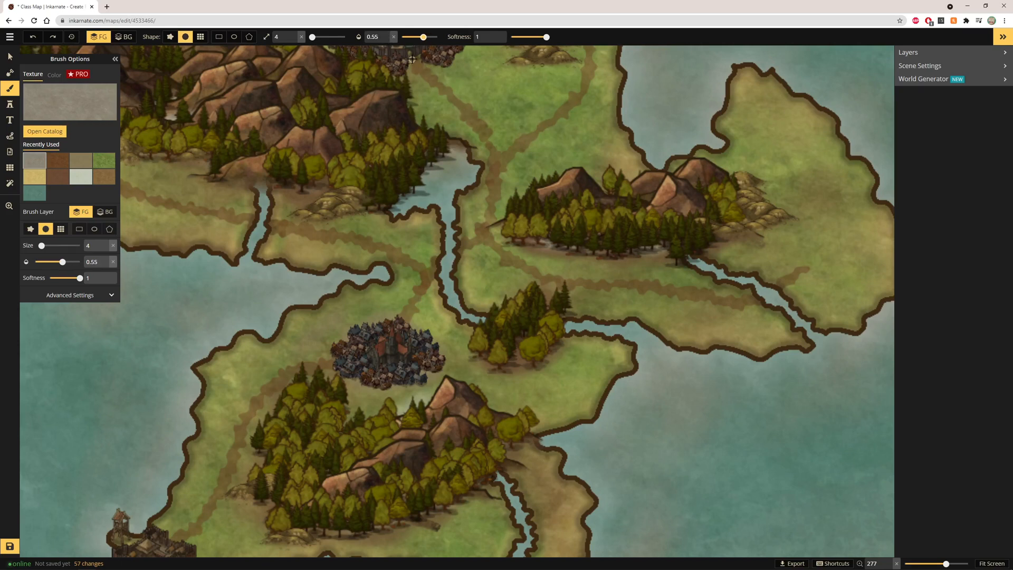
left_click(386, 35)
left_click(386, 34)
scroll(411, 55, "up", 5)
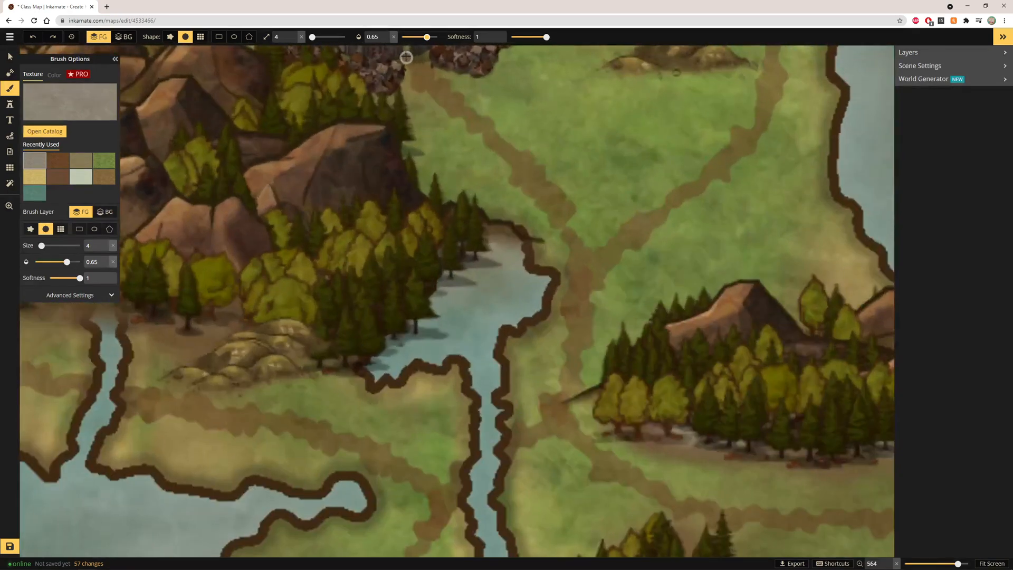
mouse_move(418, 73)
left_mouse_down()
mouse_move(534, 178)
mouse_move(568, 241)
mouse_move(581, 299)
mouse_move(578, 364)
mouse_move(554, 416)
mouse_move(495, 455)
mouse_move(494, 473)
mouse_move(469, 466)
mouse_move(428, 535)
mouse_move(464, 479)
left_mouse_up()
mouse_move(119, 395)
left_mouse_down()
mouse_move(147, 409)
mouse_move(337, 439)
mouse_move(452, 506)
left_mouse_up()
Extend the grey road onto the north-western peninsula
left_click(991, 562)
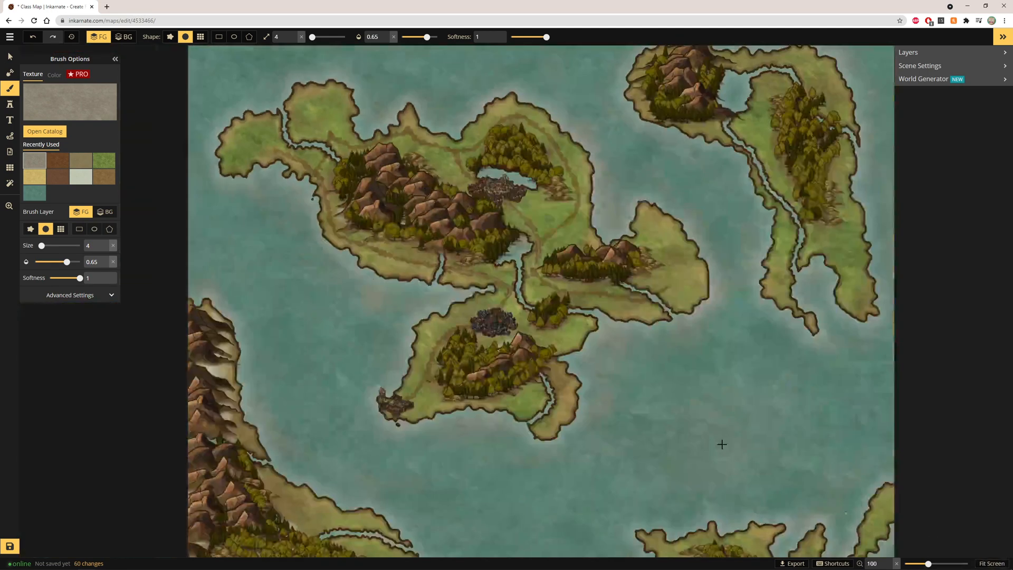
scroll(389, 265, "up", 2)
scroll(467, 272, "up", 4)
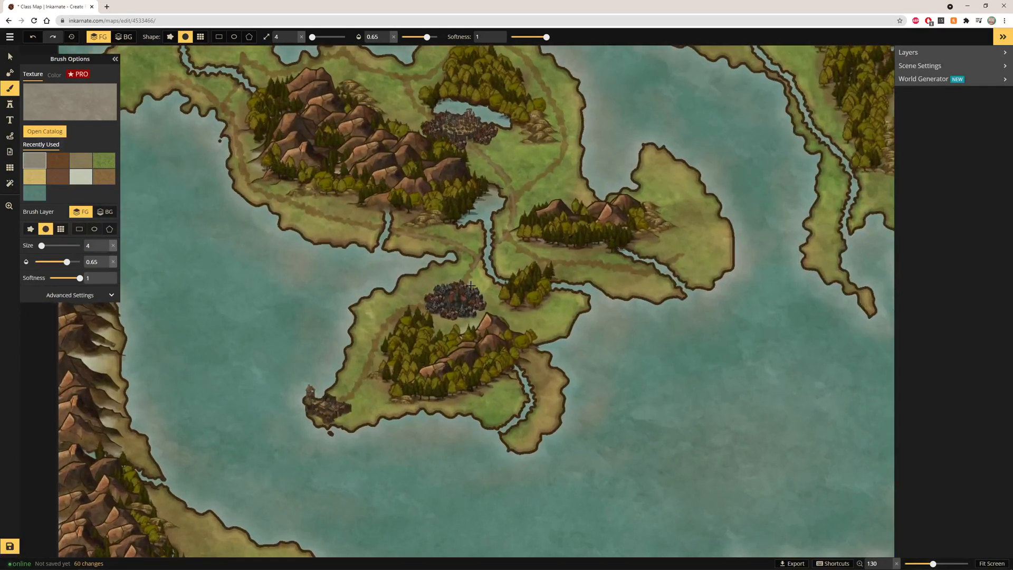
scroll(476, 258, "up", 2)
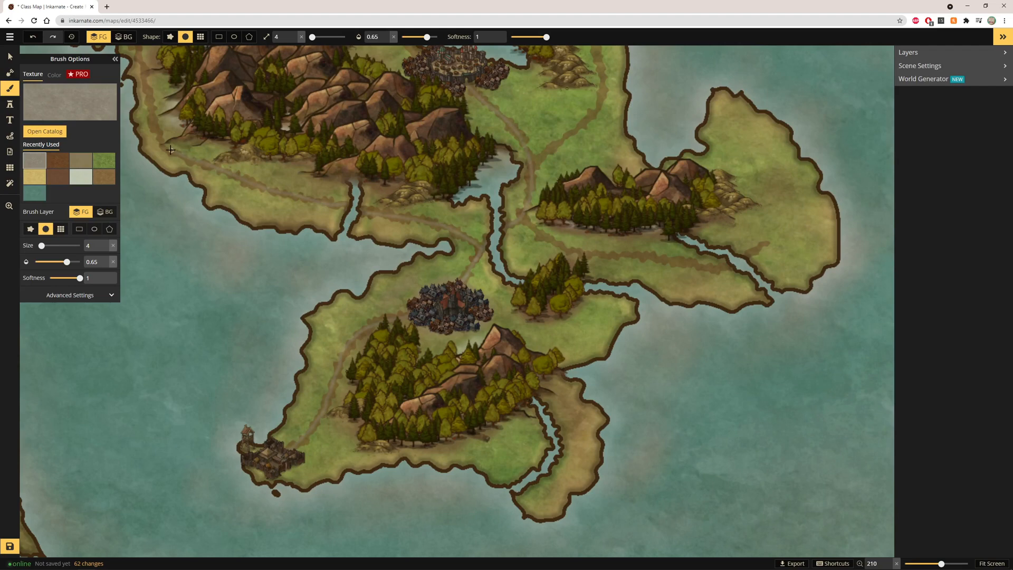
left_click_drag(137, 64, 135, 48)
Paint a grey road east across the eastern peninsula
left_click(982, 562)
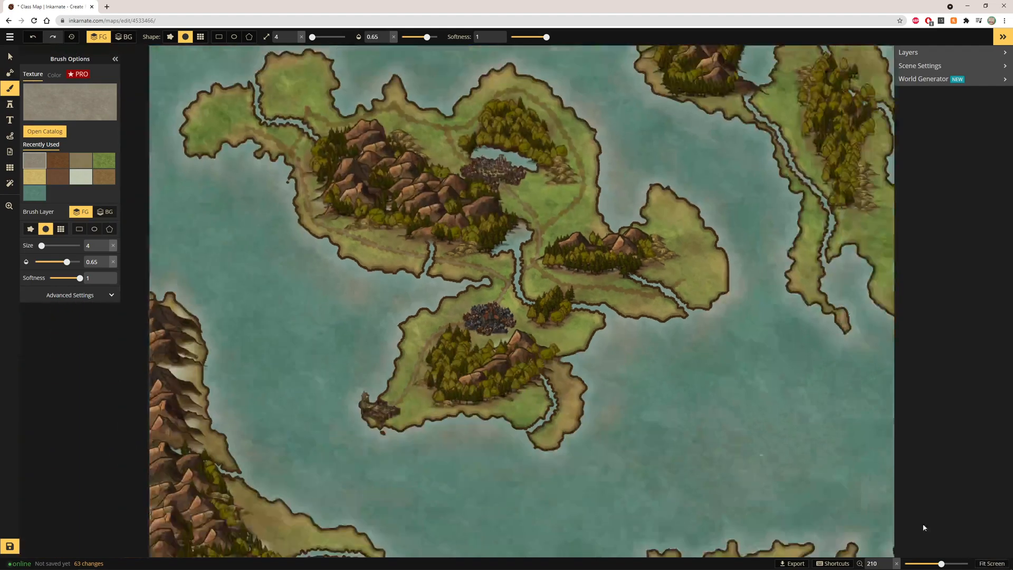
scroll(475, 249, "up", 3)
scroll(476, 250, "up", 3)
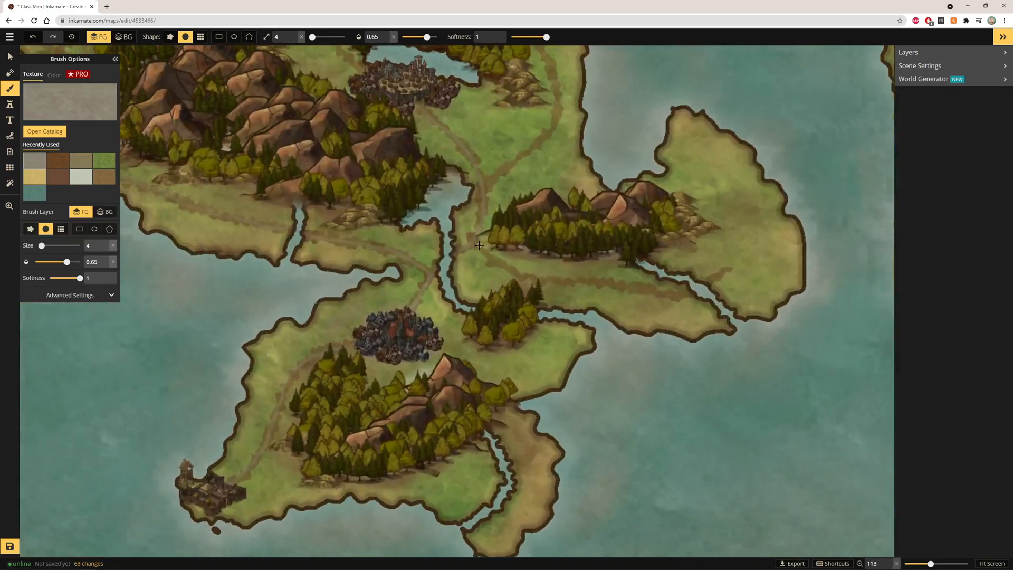
mouse_move(492, 260)
left_mouse_down()
mouse_move(566, 283)
mouse_move(669, 293)
left_mouse_up()
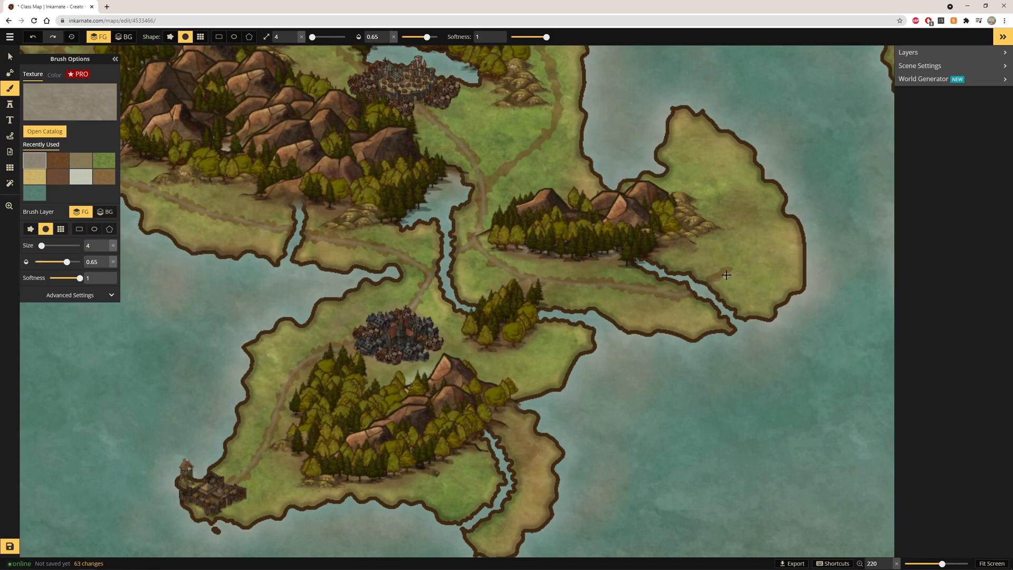
left_click_drag(709, 283, 726, 267)
Inspect the painted road network across the island at different zoom levels
scroll(226, 203, "up", 2)
scroll(488, 276, "down", 2)
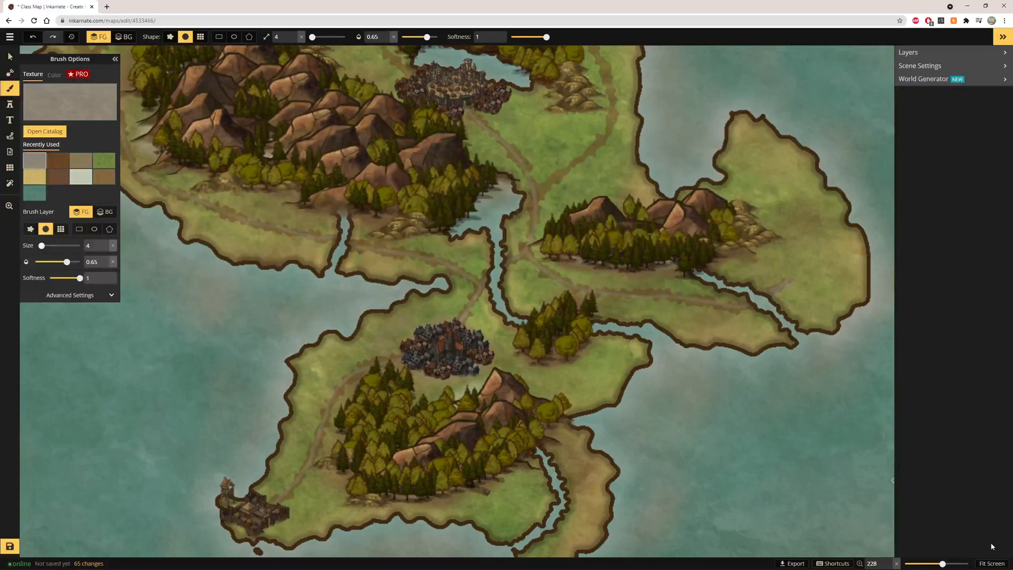
left_click(988, 563)
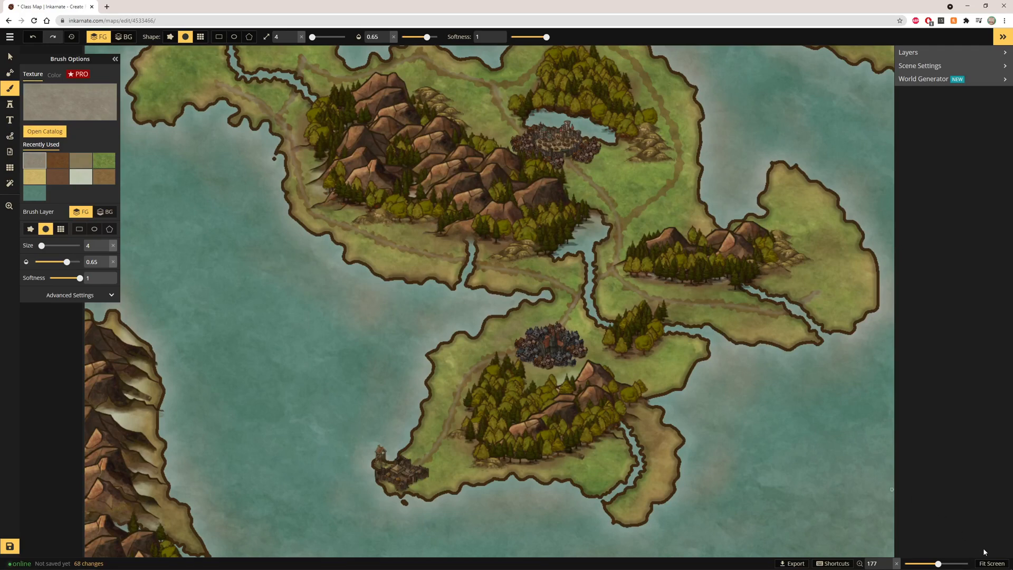
left_click(992, 563)
scroll(396, 152, "up", 5)
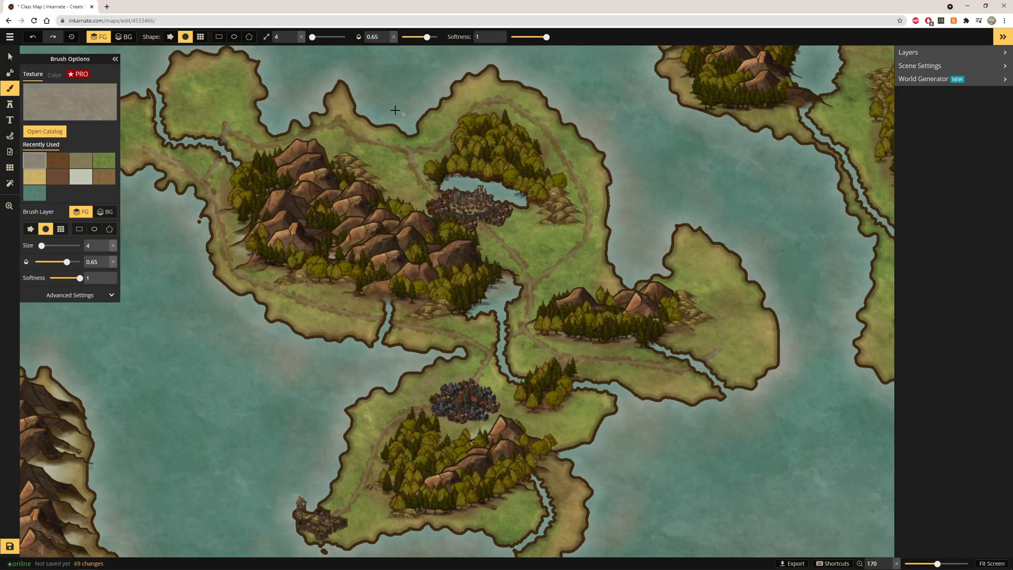
scroll(580, 187, "up", 5)
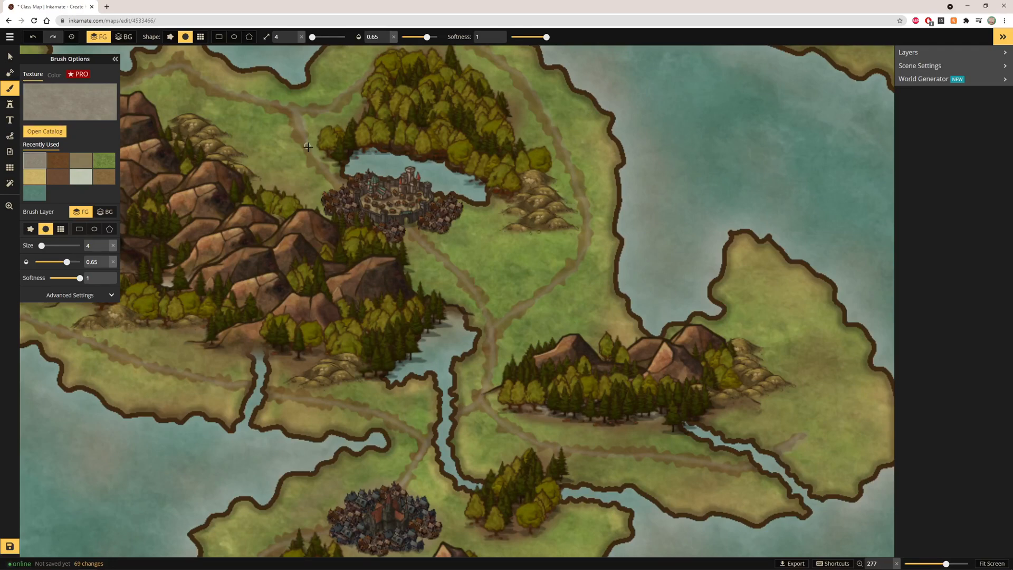
scroll(332, 212, "down", 4)
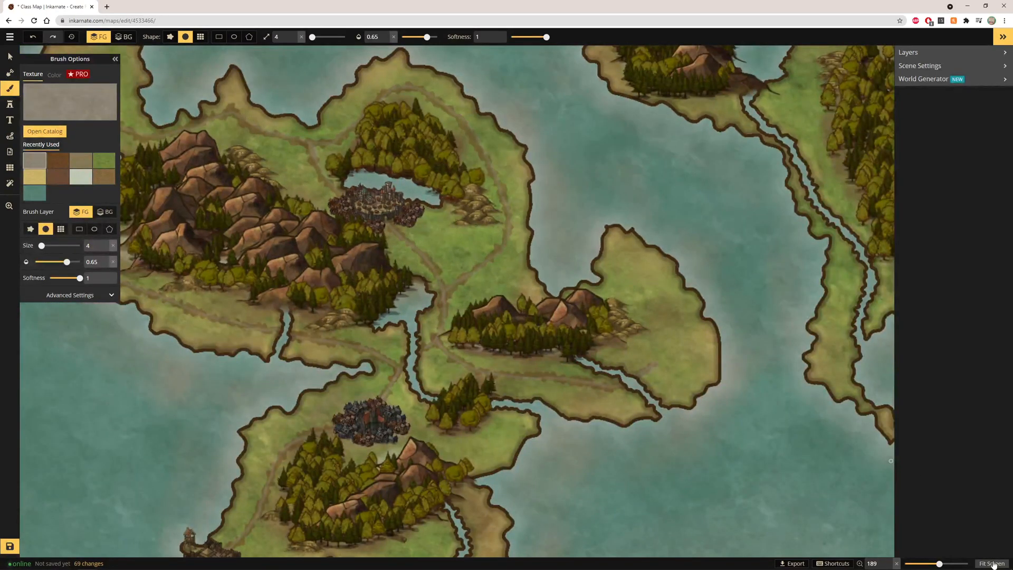
left_click(992, 563)
Place a Camp 1 stamp on the north-western peninsula with the Stamp tool
scroll(231, 119, "up", 2)
scroll(231, 119, "up", 14)
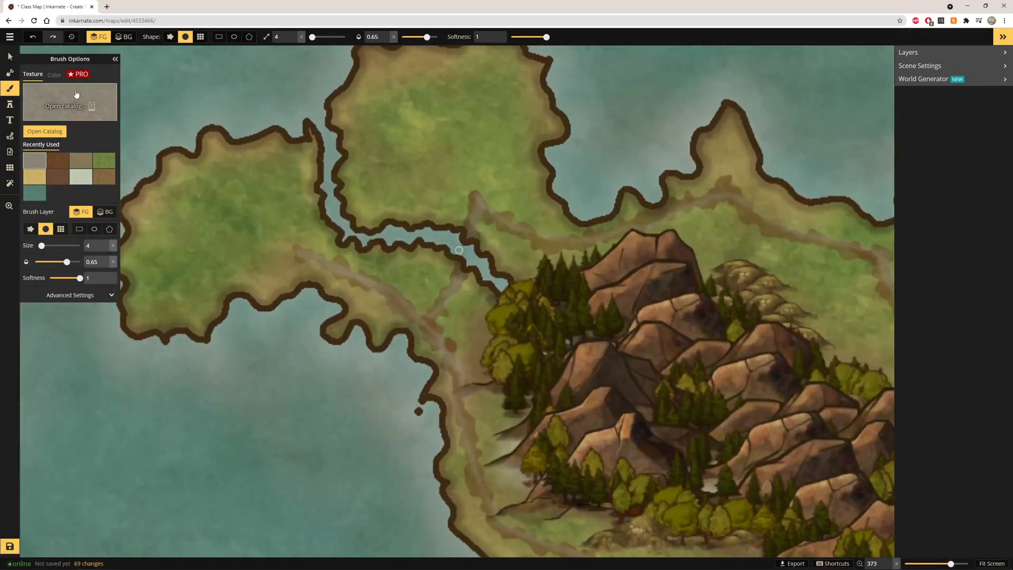
left_click(9, 104)
key("f")
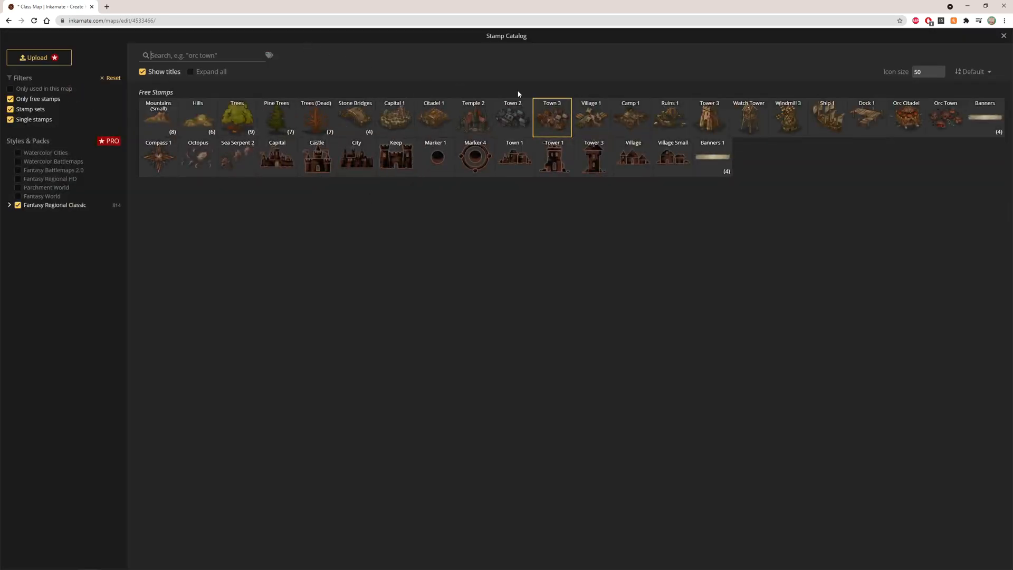
left_click(631, 123)
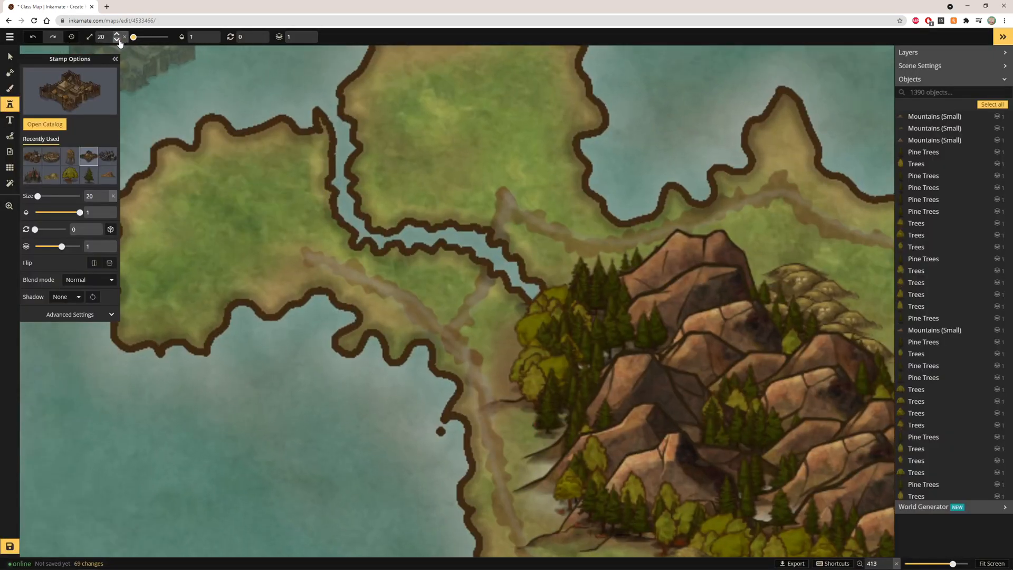
left_click(227, 211)
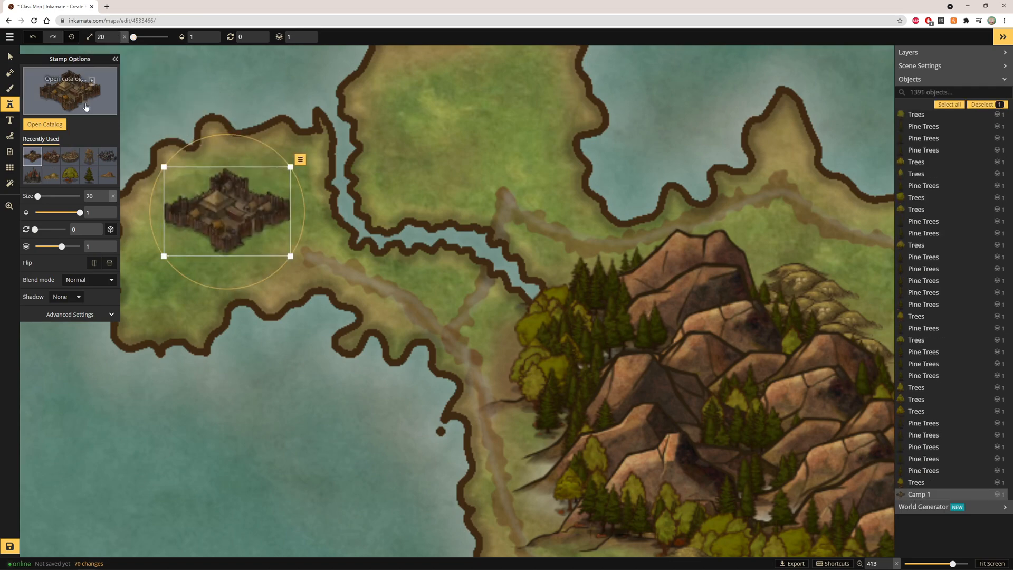
Cover the north-western peninsula with a cluster of overlapping Village 1 stamps, flipping one horizontally and nudging it into place
left_click(86, 107)
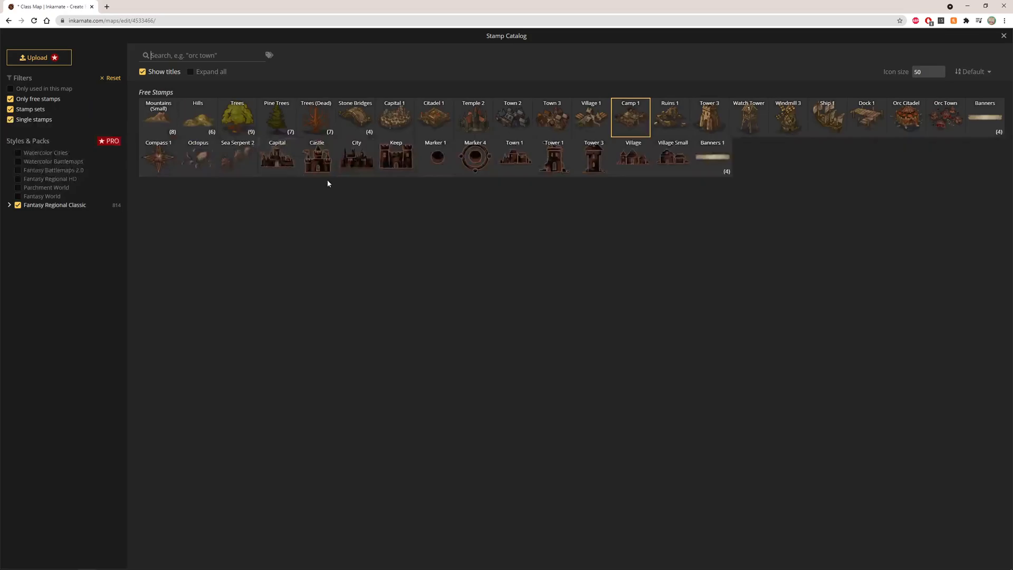
left_click(599, 128)
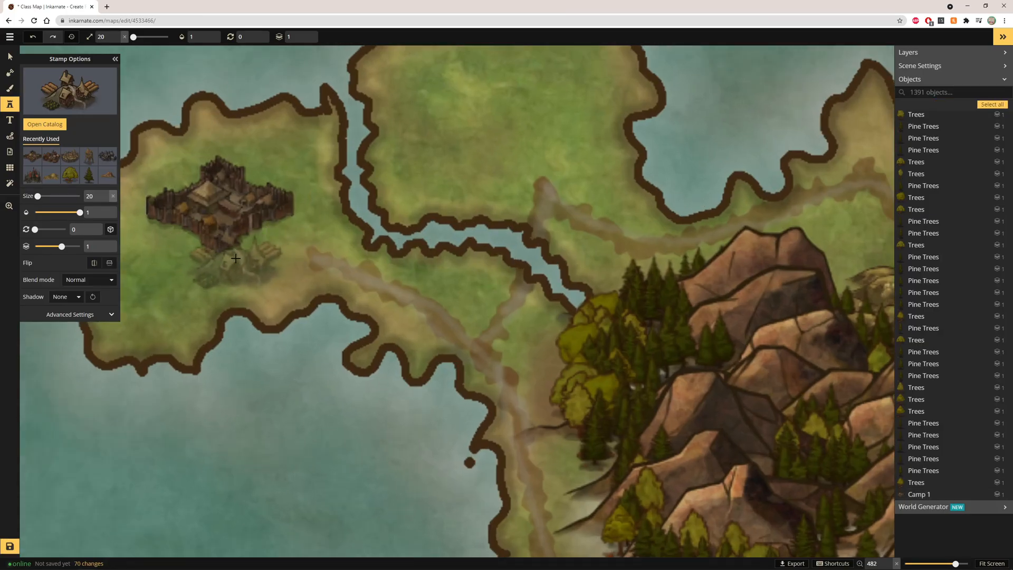
left_click(246, 257)
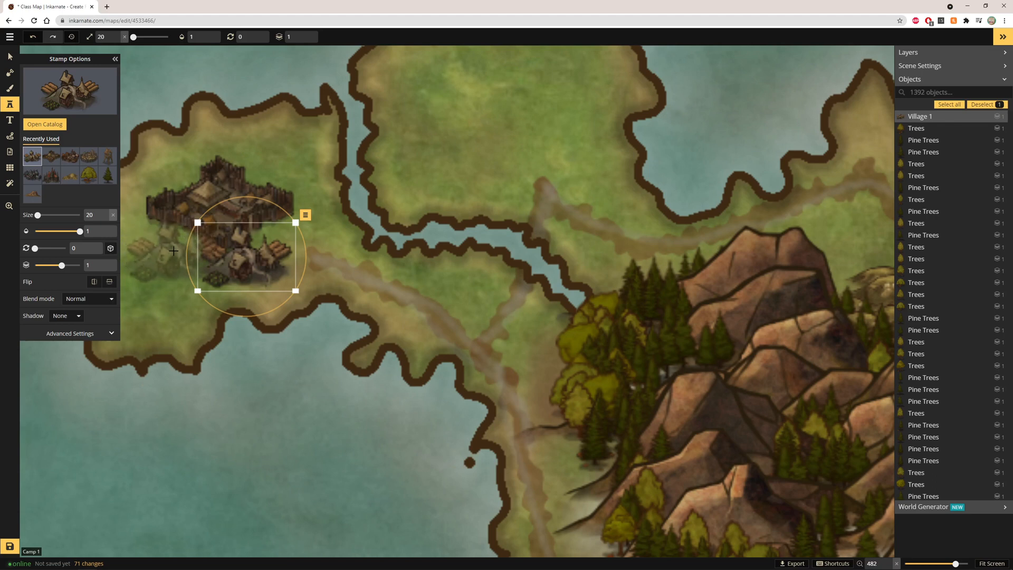
left_click(176, 245)
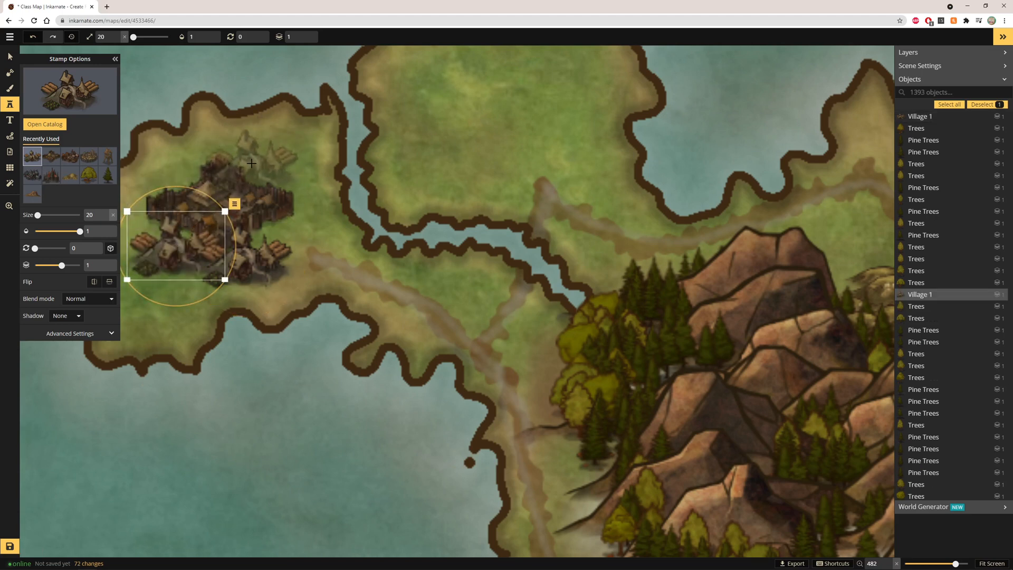
left_click(251, 163)
left_click(315, 187)
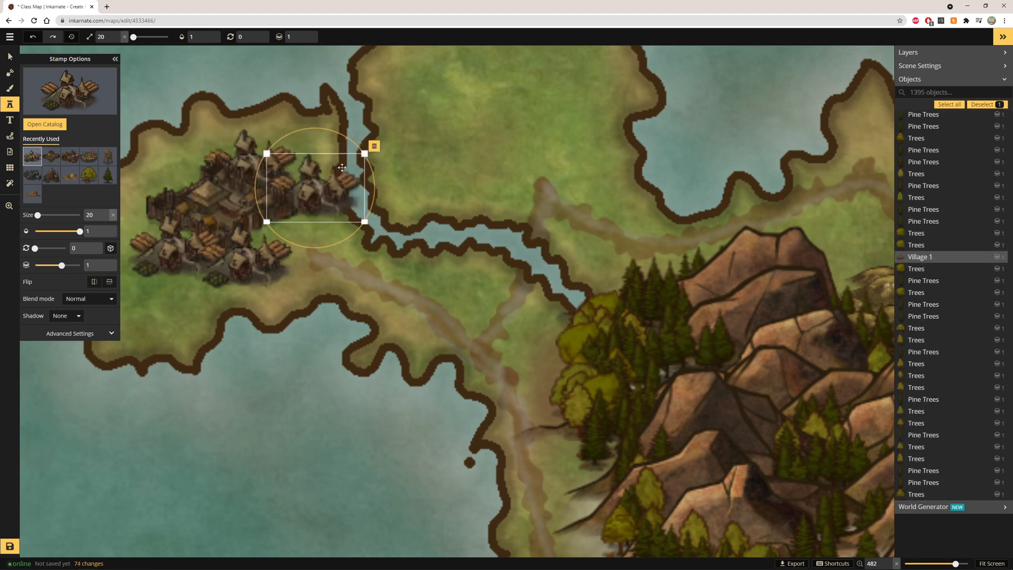
left_click(94, 287)
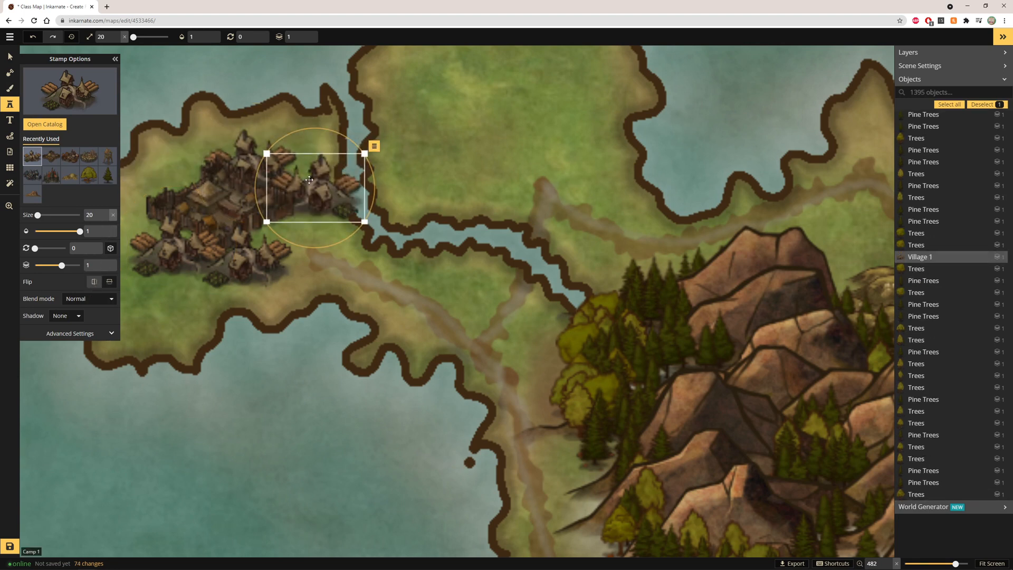
left_click_drag(320, 179, 307, 177)
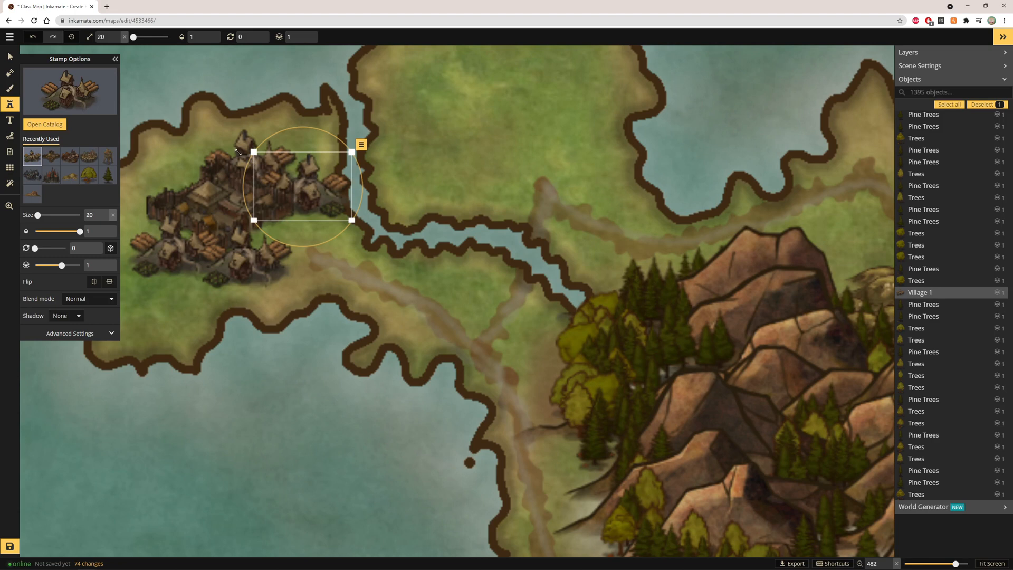
left_click(169, 173)
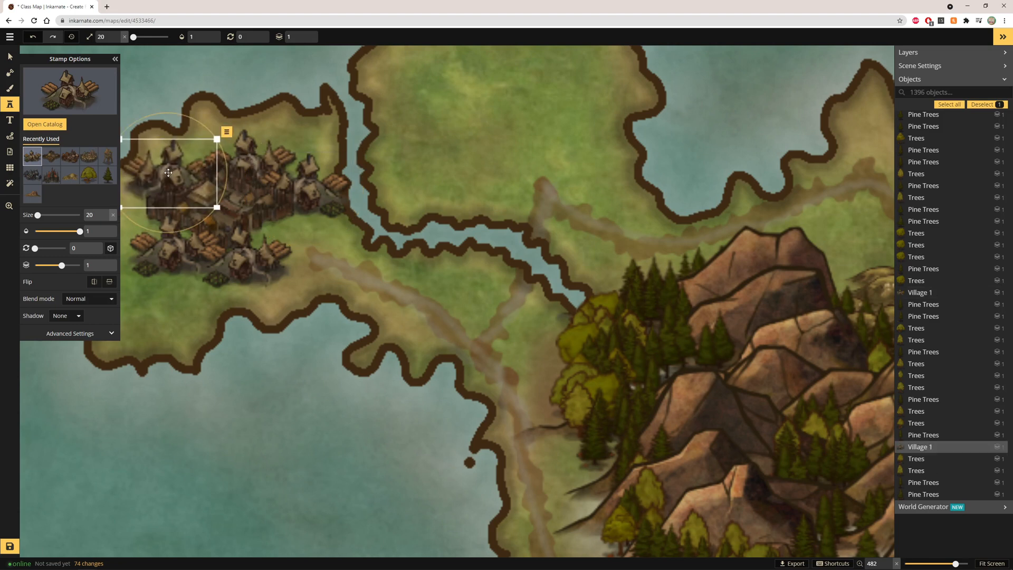
left_click(132, 210)
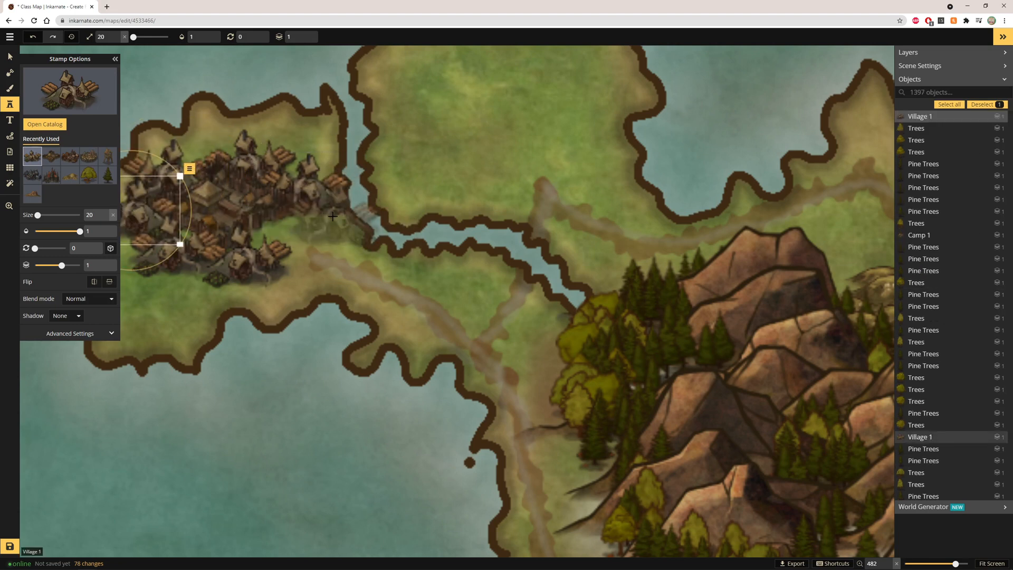
left_click(214, 144)
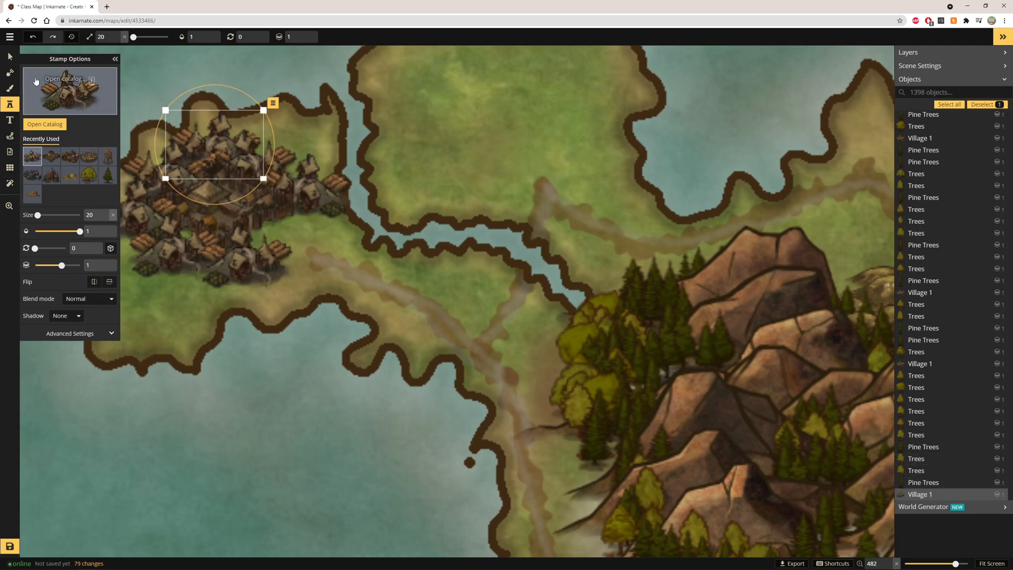
Inspect the new village cluster on the north-western peninsula at different zoom levels
left_click(10, 57)
left_click_drag(314, 287, 484, 325)
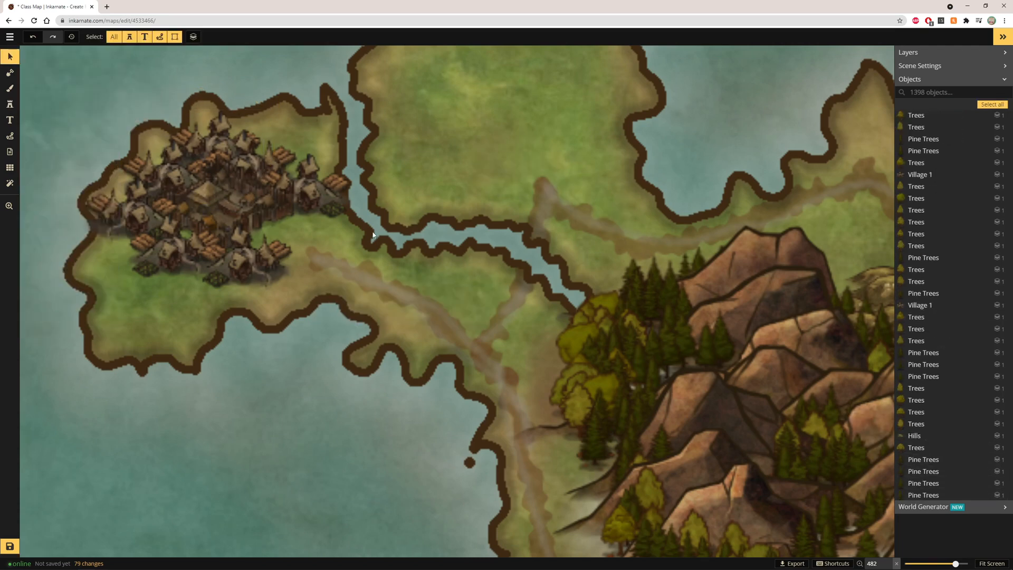
left_click(994, 562)
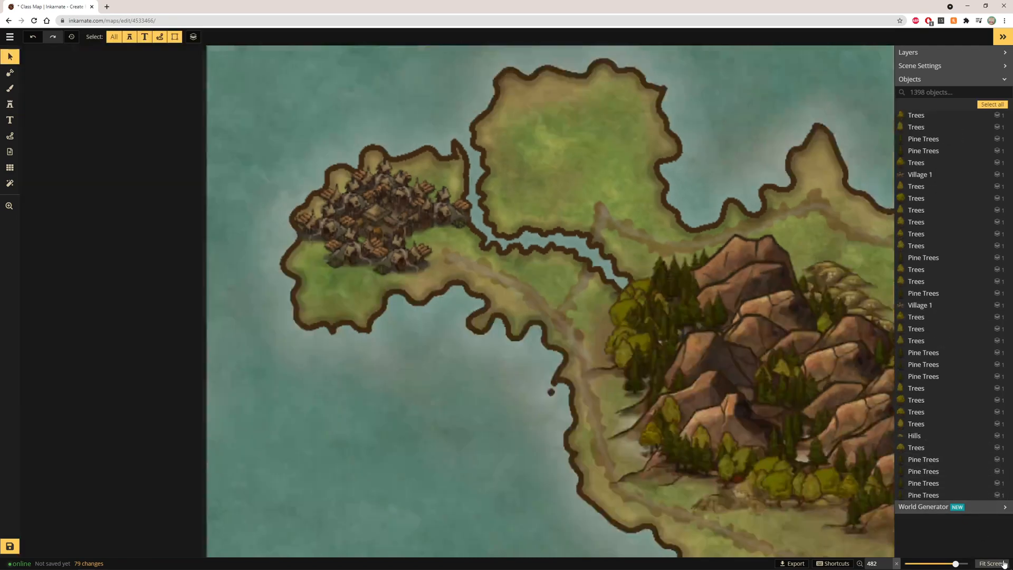
scroll(213, 115, "up", 5)
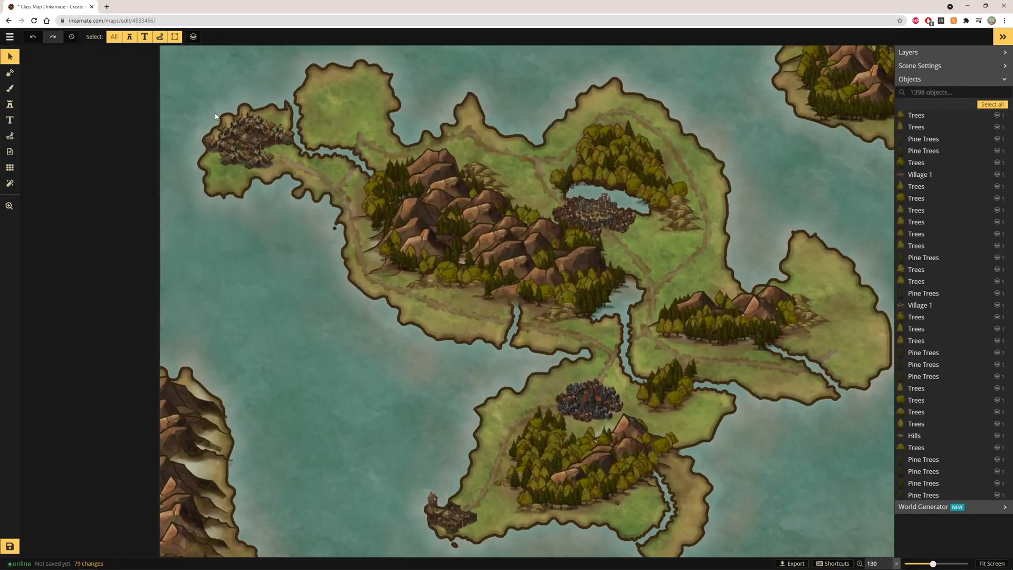
scroll(296, 105, "down", 2)
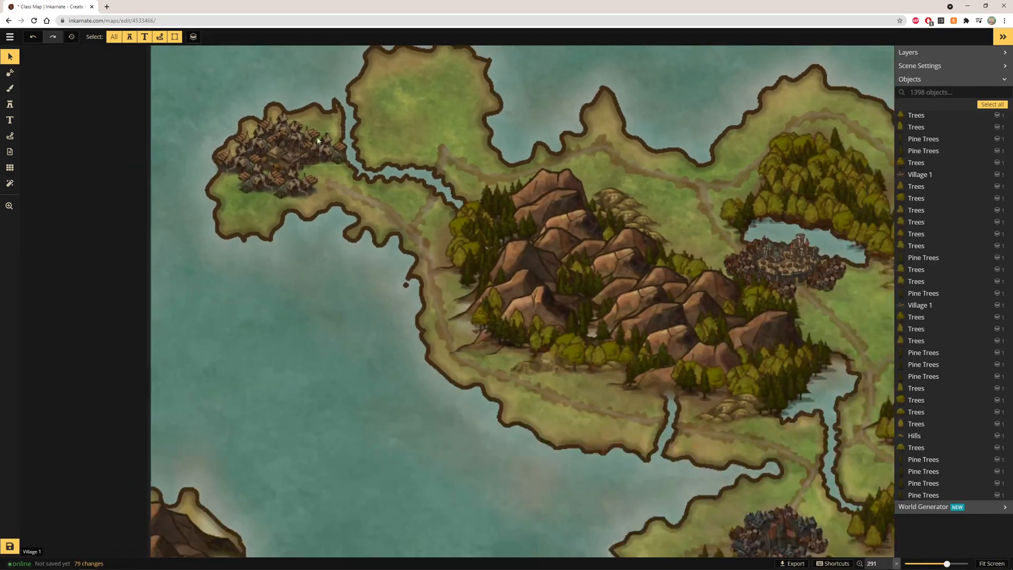
Place two Windmill 3 stamps on the northern peninsula beside the village cluster
left_click(10, 88)
left_click(9, 104)
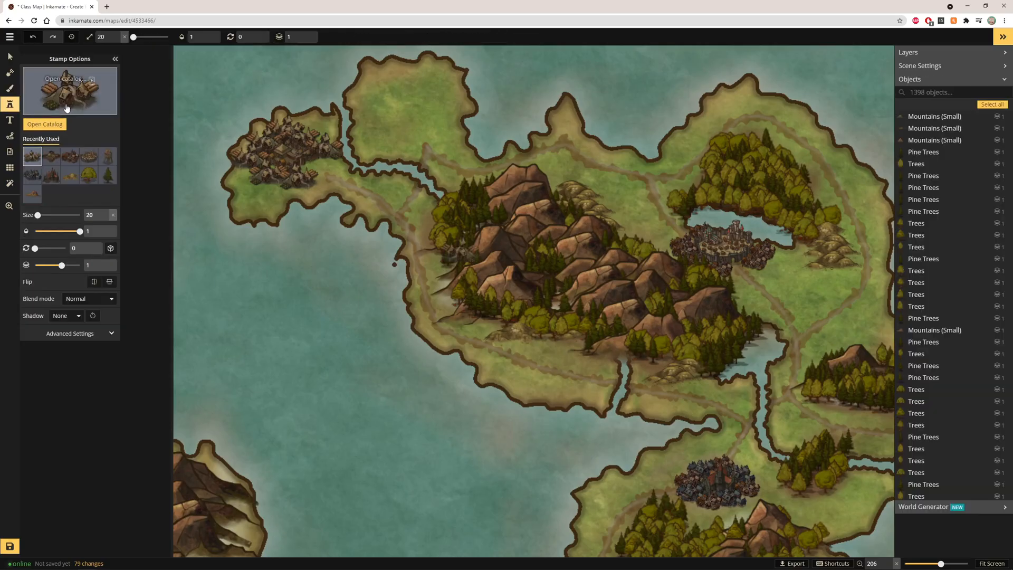
left_click(56, 107)
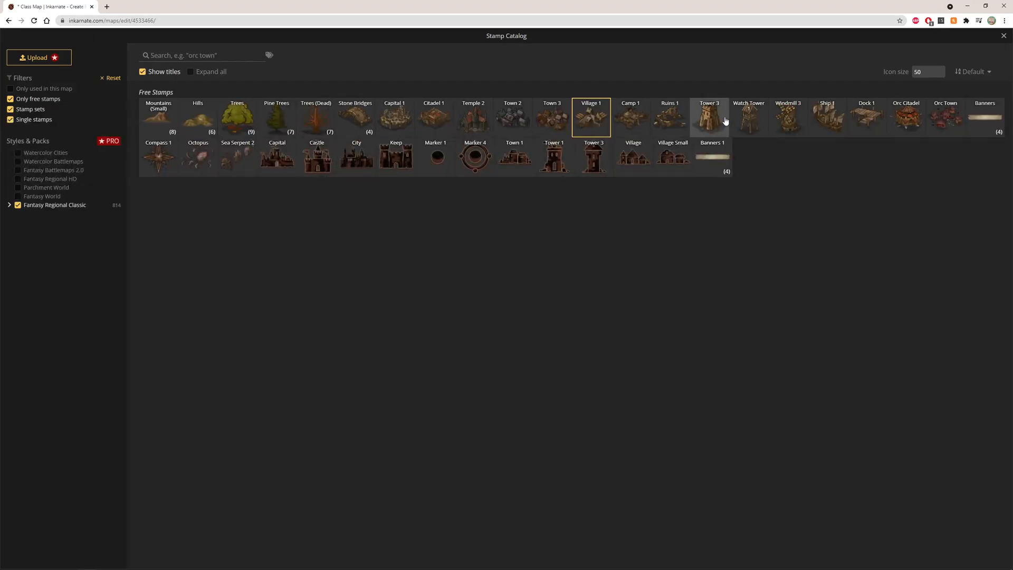
left_click(799, 127)
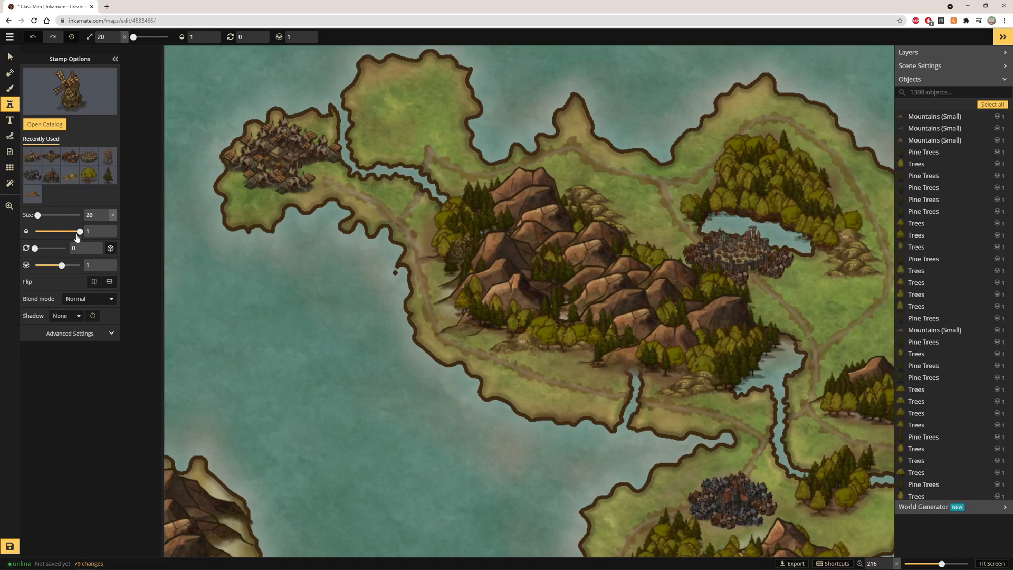
left_click(378, 91)
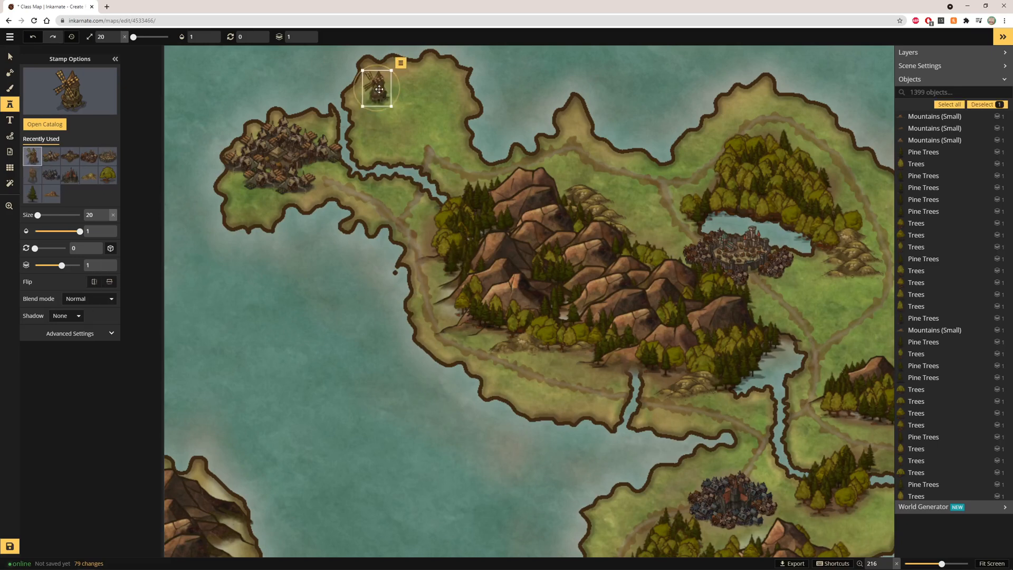
left_click(449, 113)
Add two horizontally flipped Village 1 stamps between the windmills on the northern peninsula and adjust their position
left_click(51, 110)
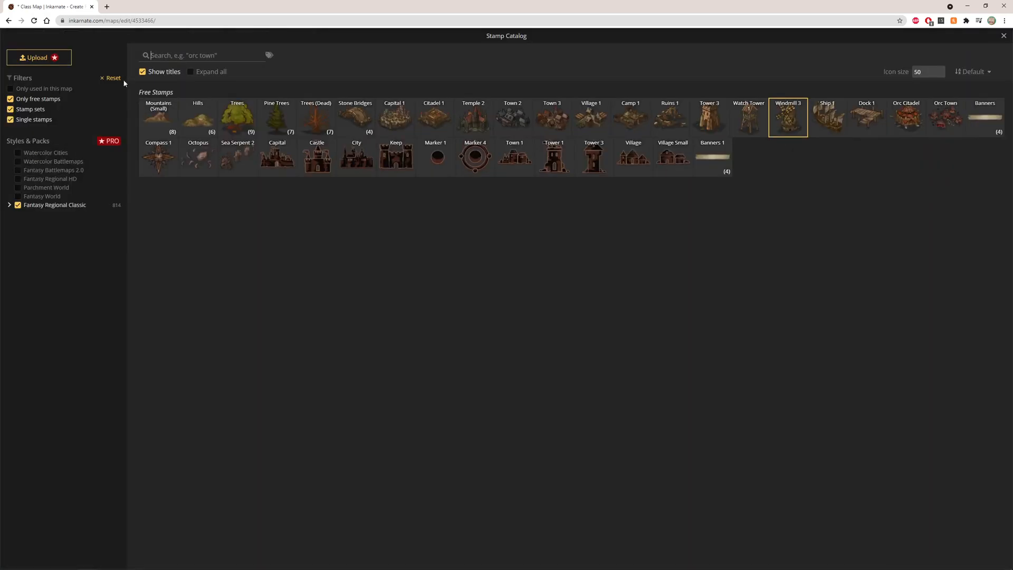
left_click(594, 121)
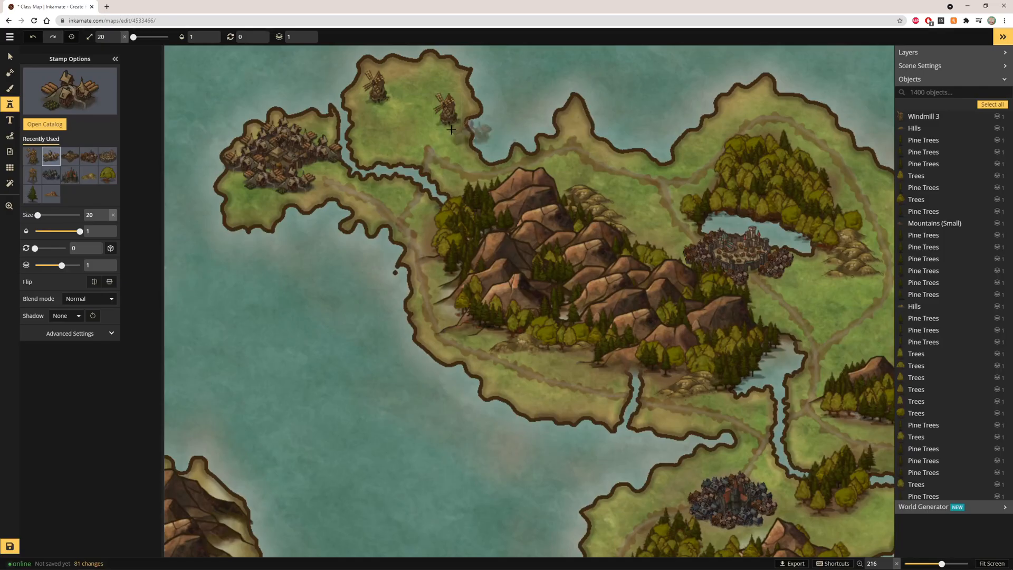
scroll(439, 141, "up", 5)
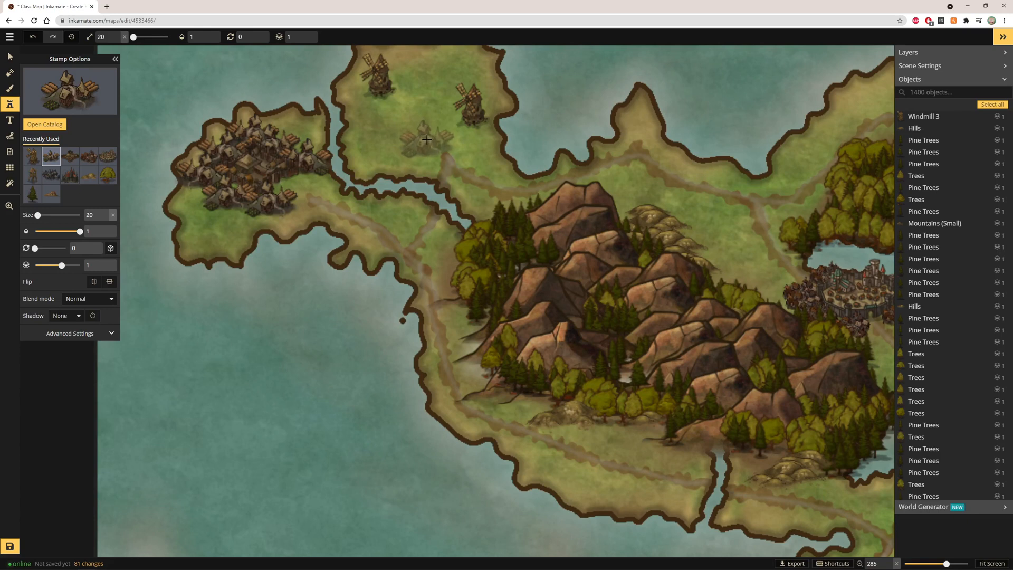
left_click(427, 142)
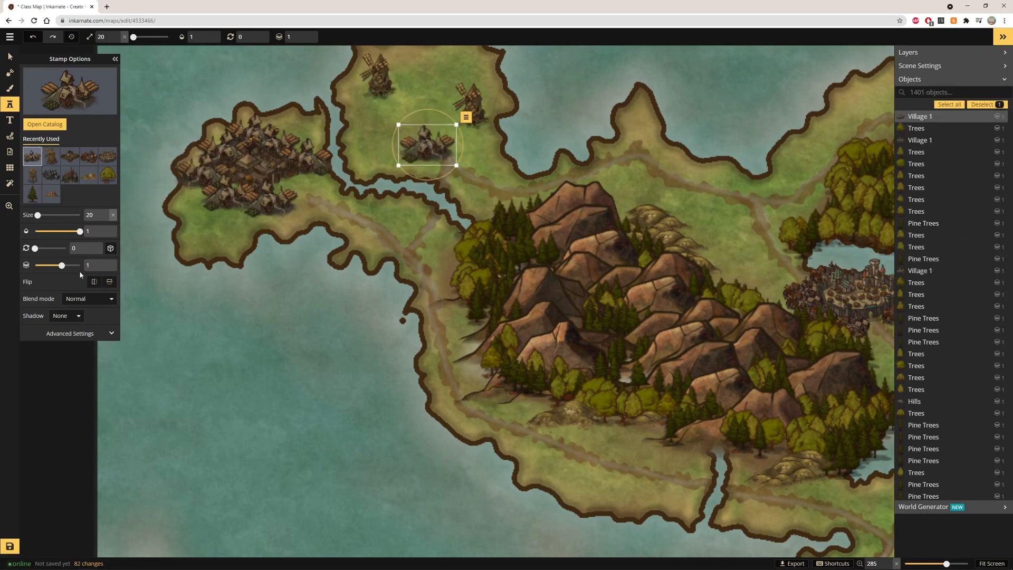
left_click(99, 282)
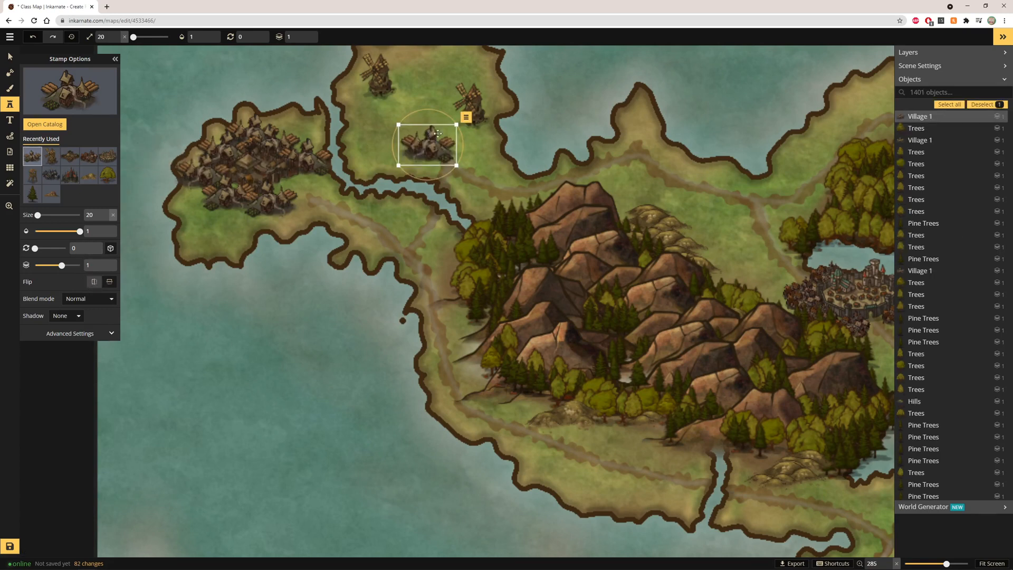
left_click(472, 134)
left_click(93, 285)
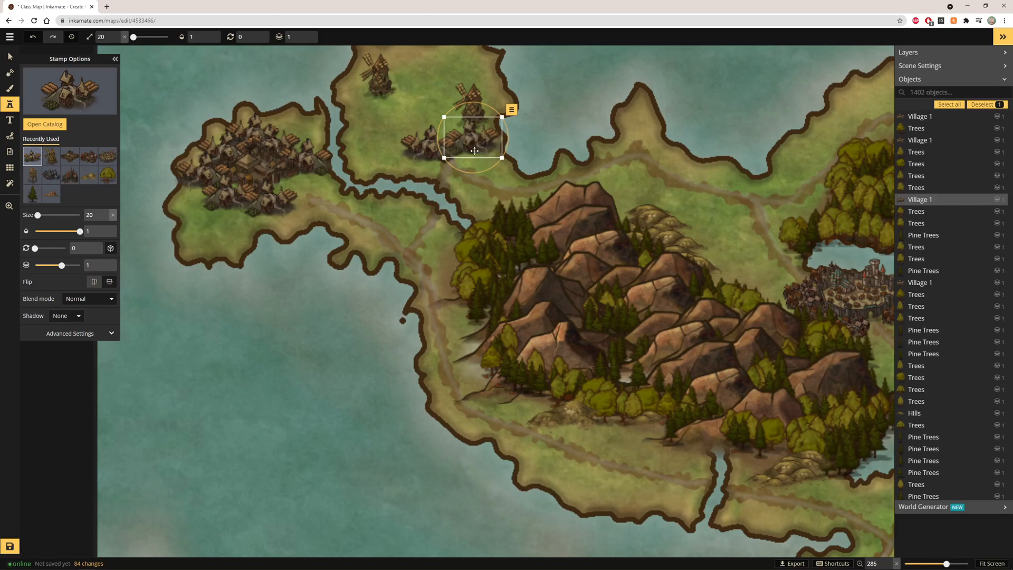
left_click_drag(489, 144, 482, 152)
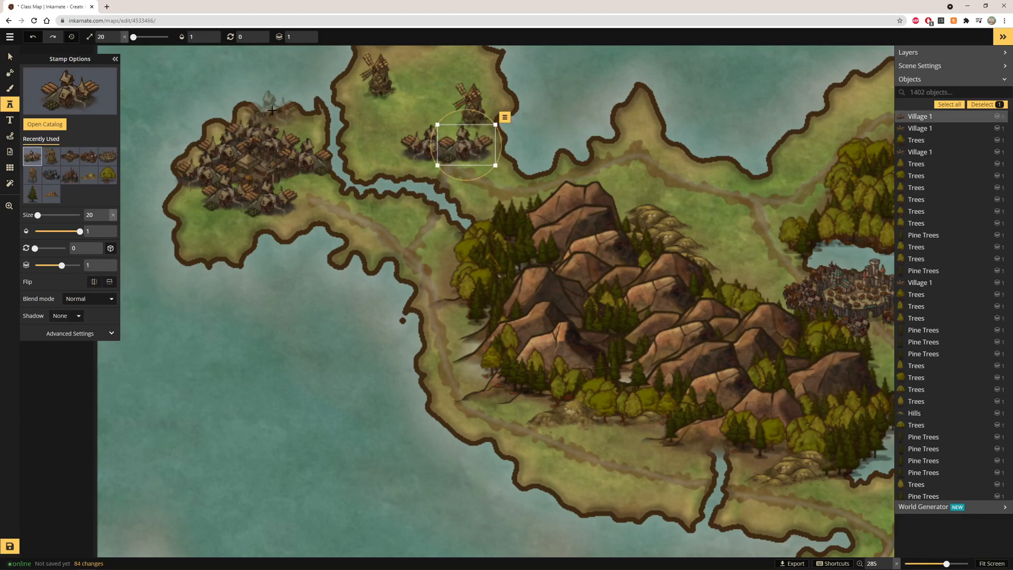
Inspect the new settlements across the island at different zoom levels
left_click(9, 56)
scroll(395, 106, "up", 4)
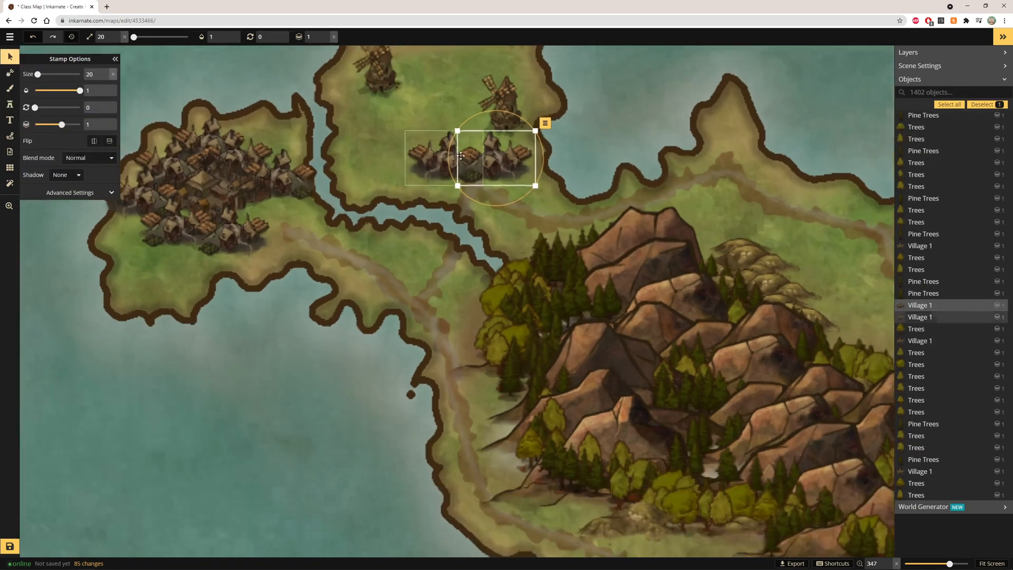
left_click(459, 131)
scroll(458, 131, "down", 8)
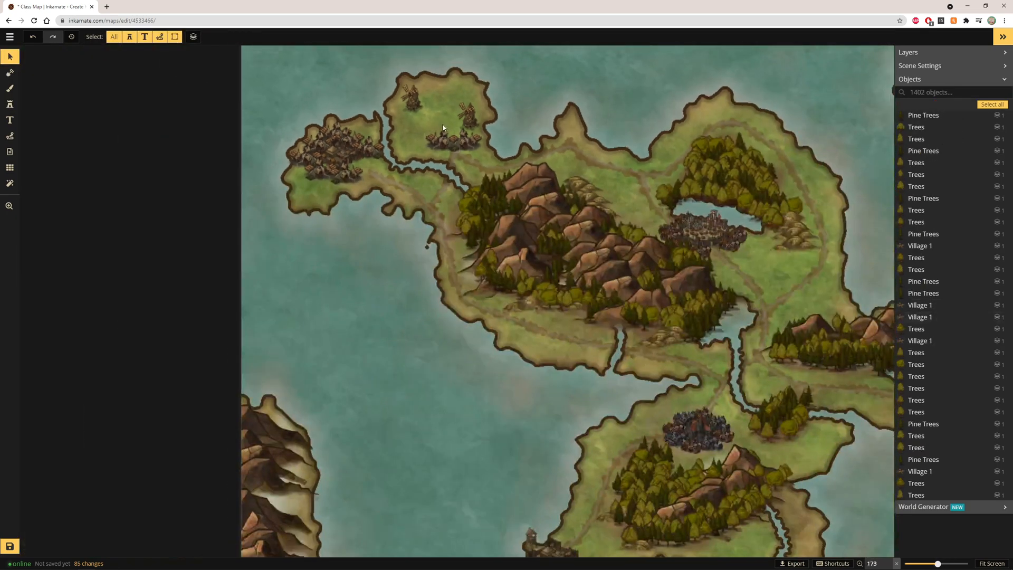
scroll(405, 169, "up", 2)
scroll(326, 150, "up", 7)
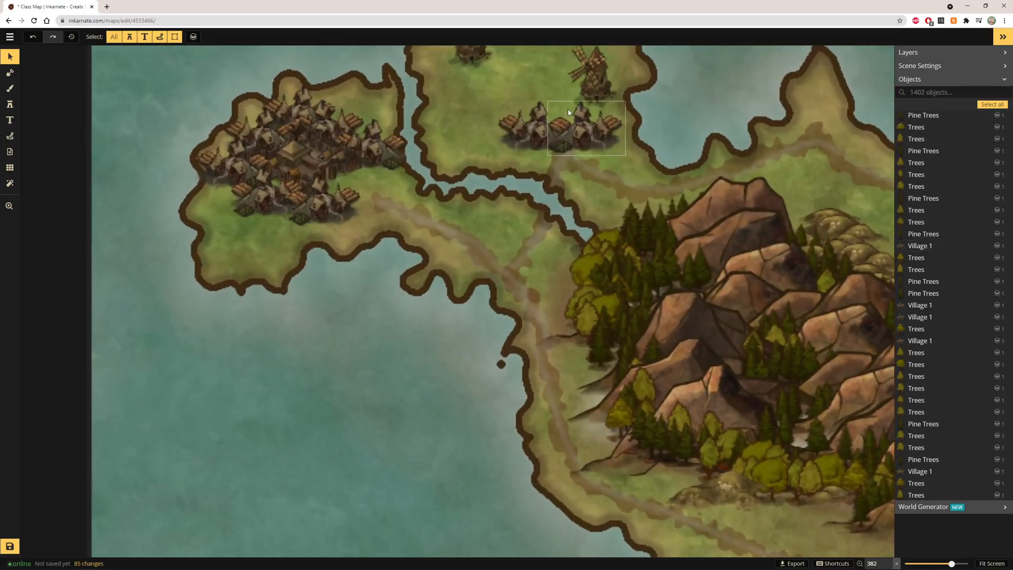
scroll(564, 111, "down", 5)
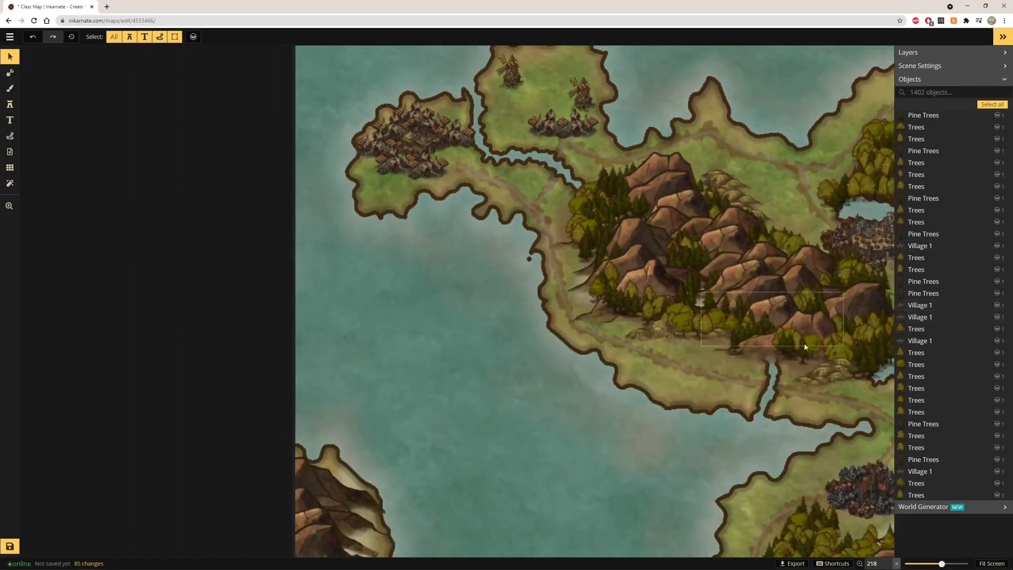
left_click(984, 563)
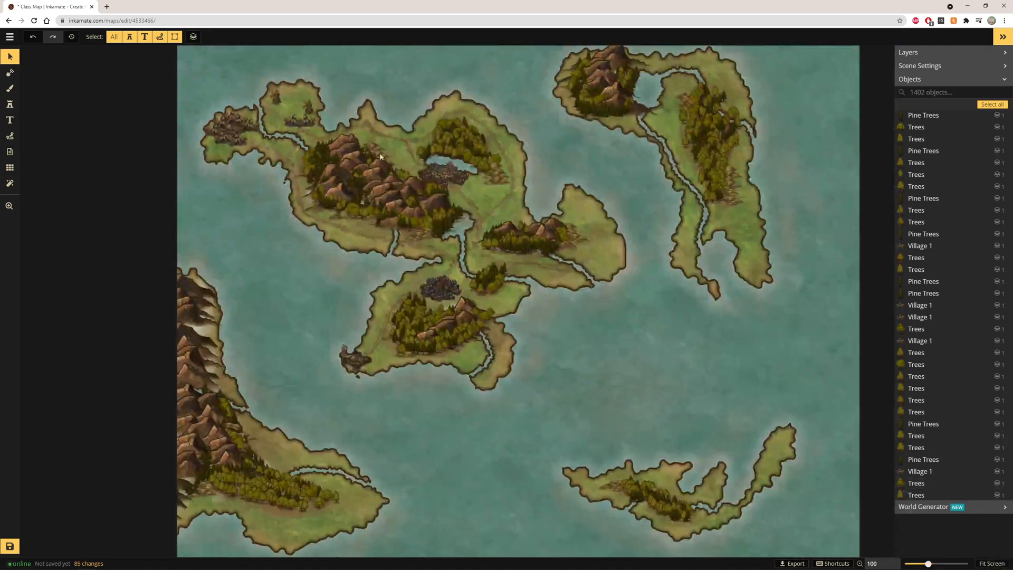
scroll(444, 92, "up", 8)
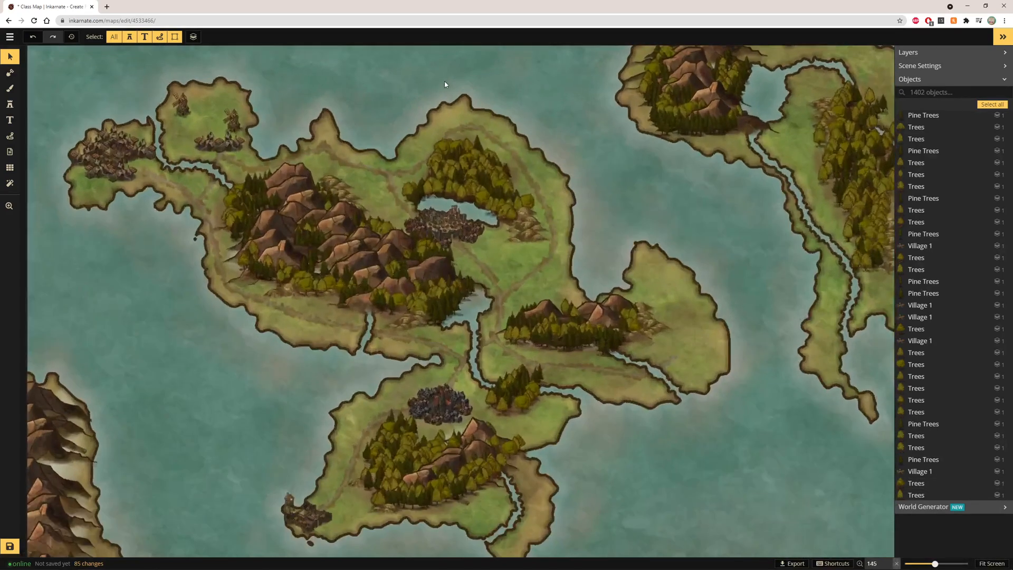
scroll(442, 92, "up", 4)
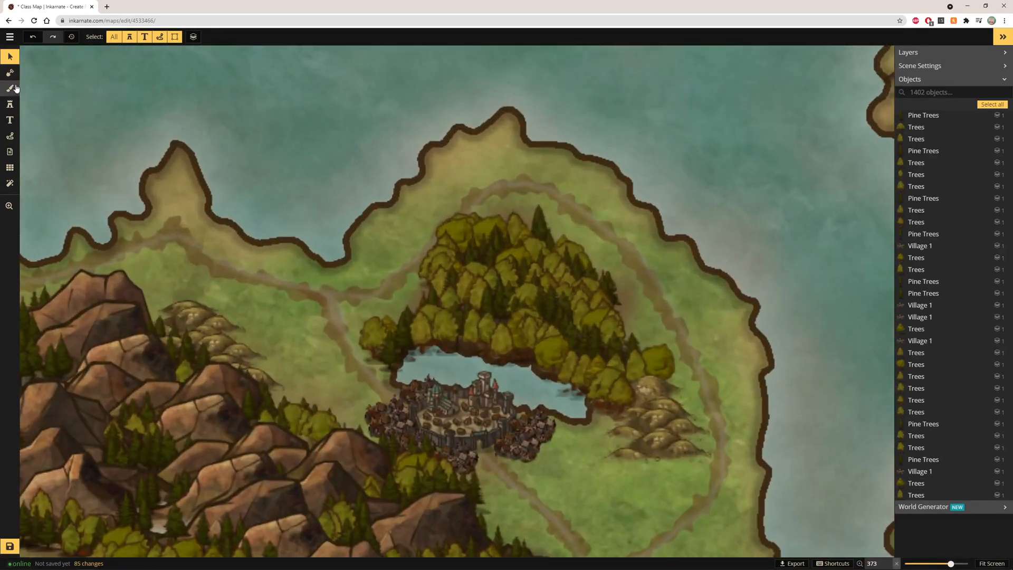
Place a Tower 3 stamp on the small northern headland west of the lake city
left_click(10, 104)
left_click(69, 98)
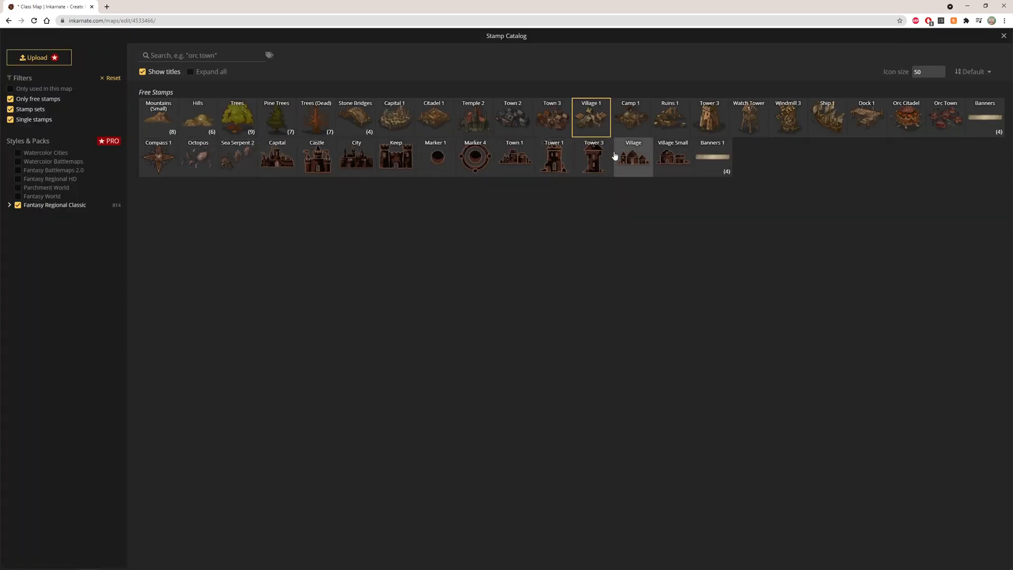
left_click(715, 126)
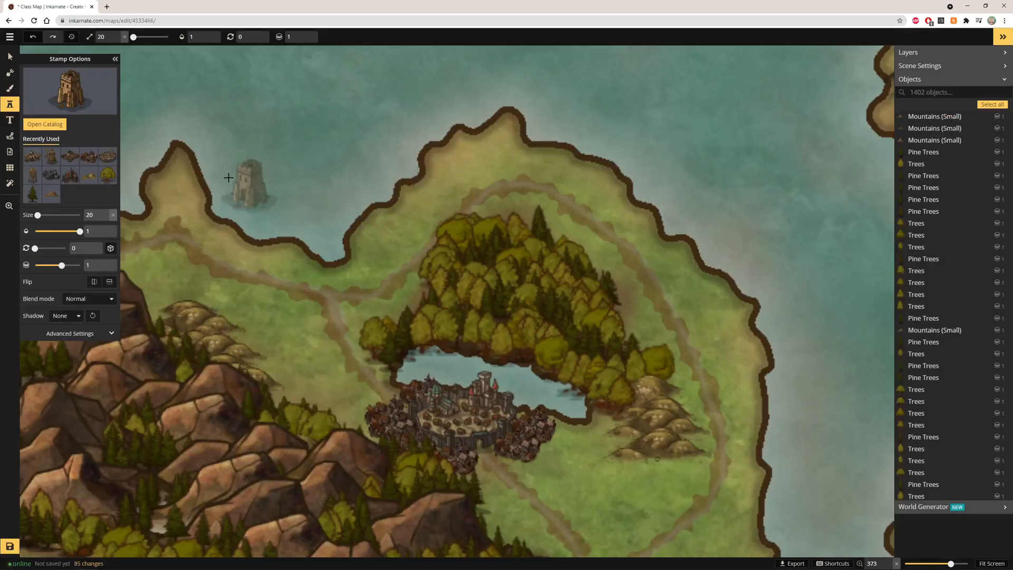
left_click(174, 163)
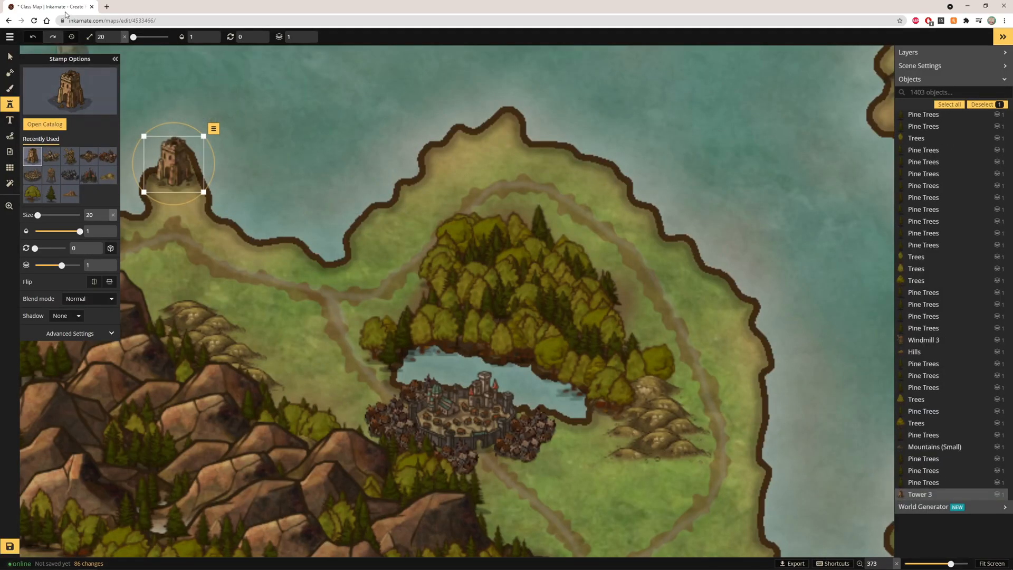
Resize the selected Tower 3 stamp on the northern headland to size 31
left_click(117, 35)
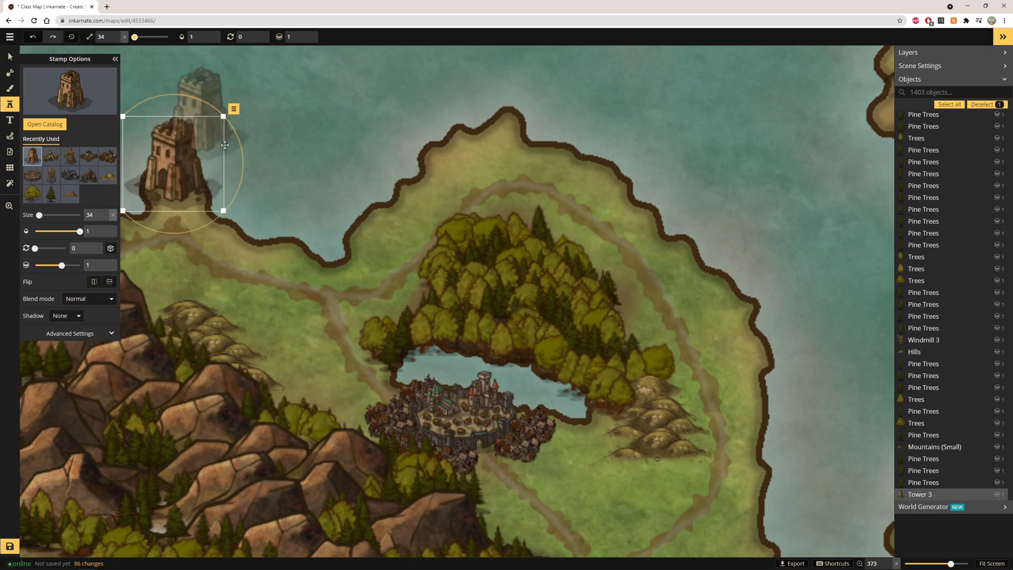
left_click_drag(202, 159, 157, 135)
left_click(116, 40)
left_click(116, 41)
left_click(116, 40)
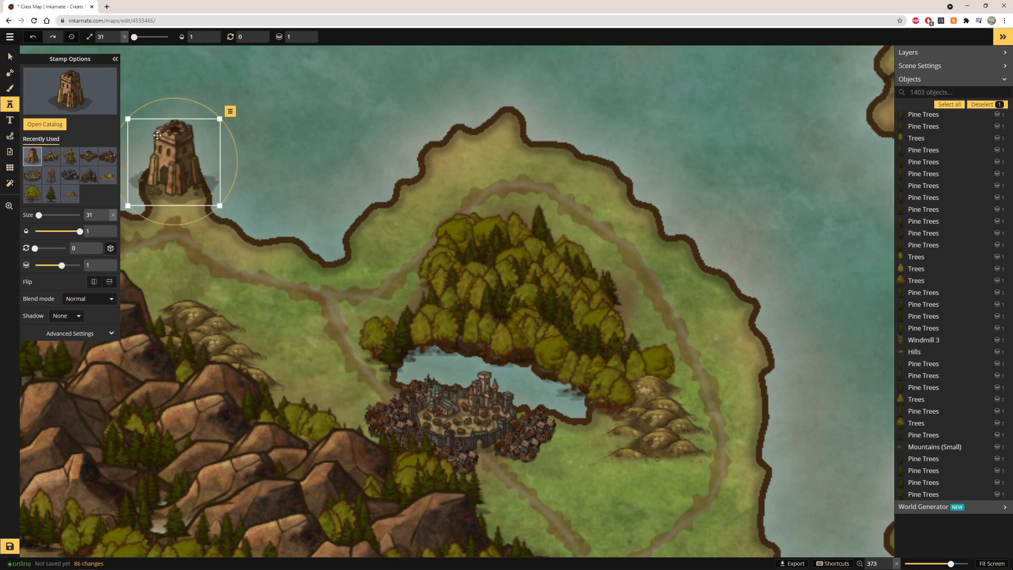
Place a Camp 1 stamp at size 13 at the base of the Tower 3 stamp on the headland
left_click(73, 94)
left_click(428, 116)
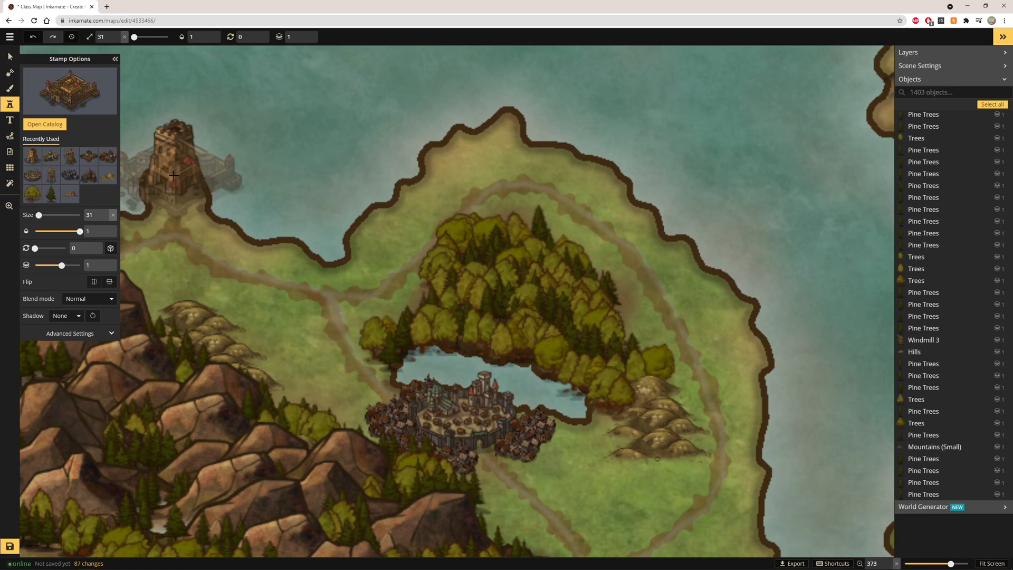
left_click(457, 249)
left_click(75, 94)
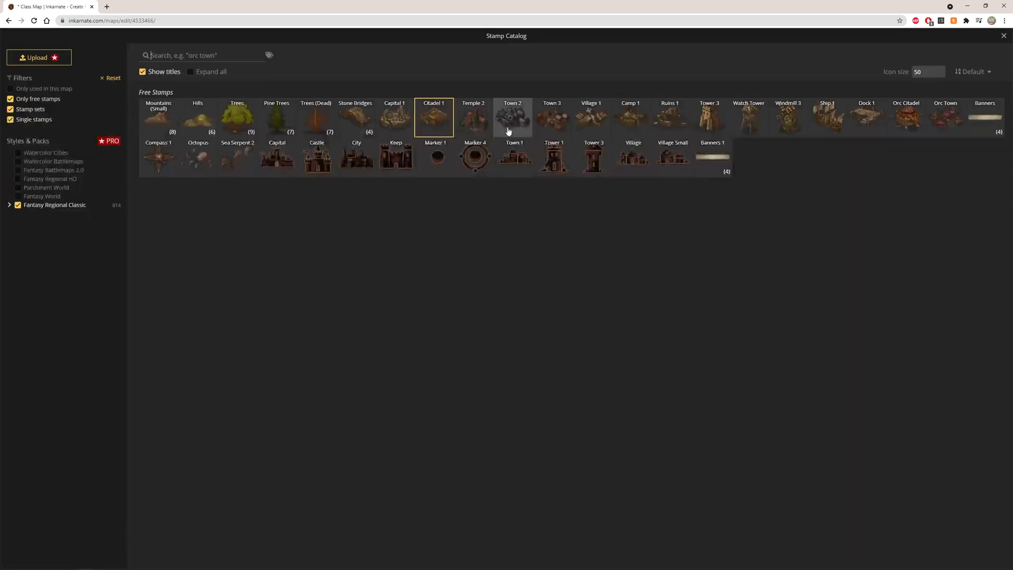
left_click(627, 131)
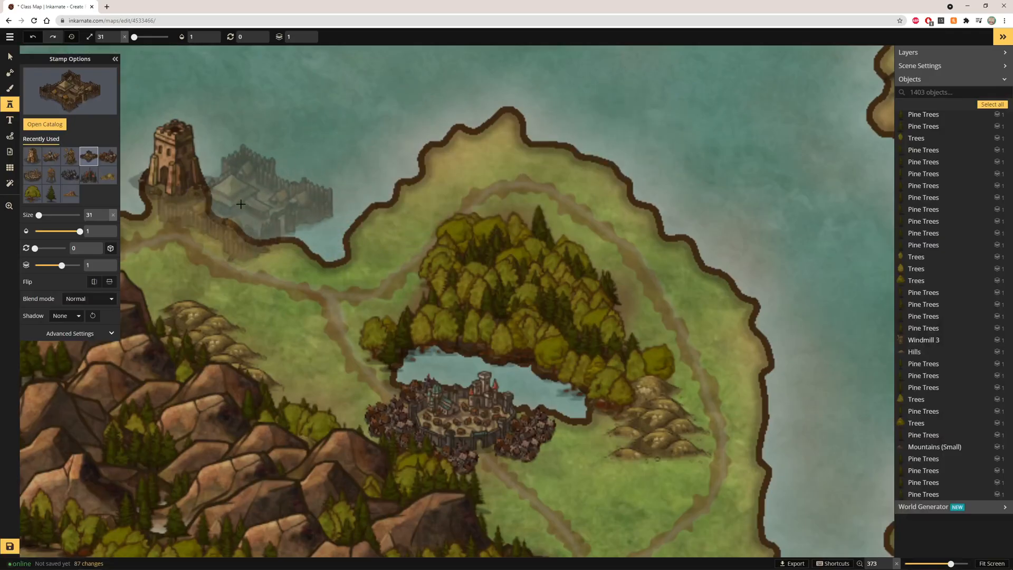
left_click(117, 43)
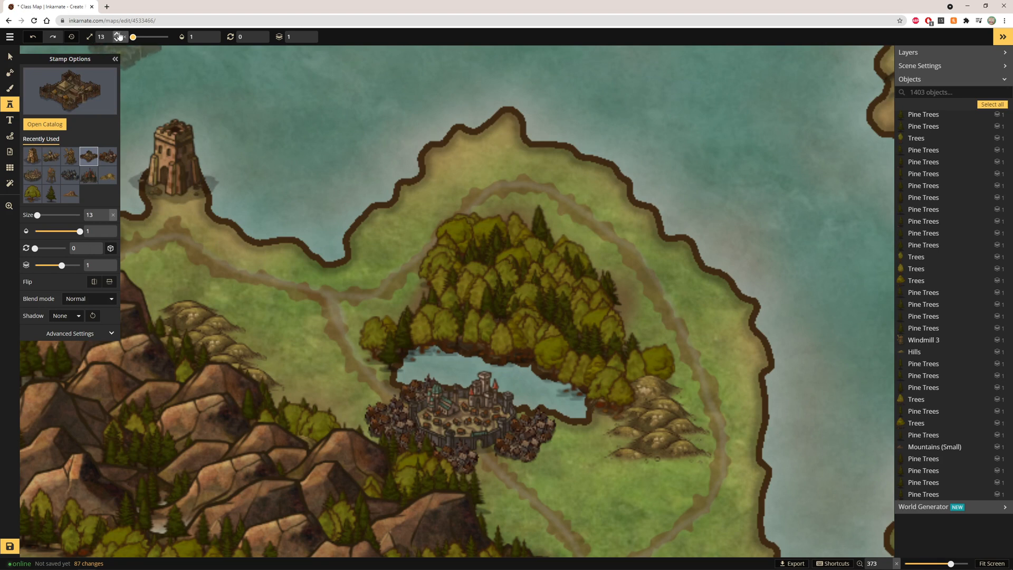
left_click(172, 187)
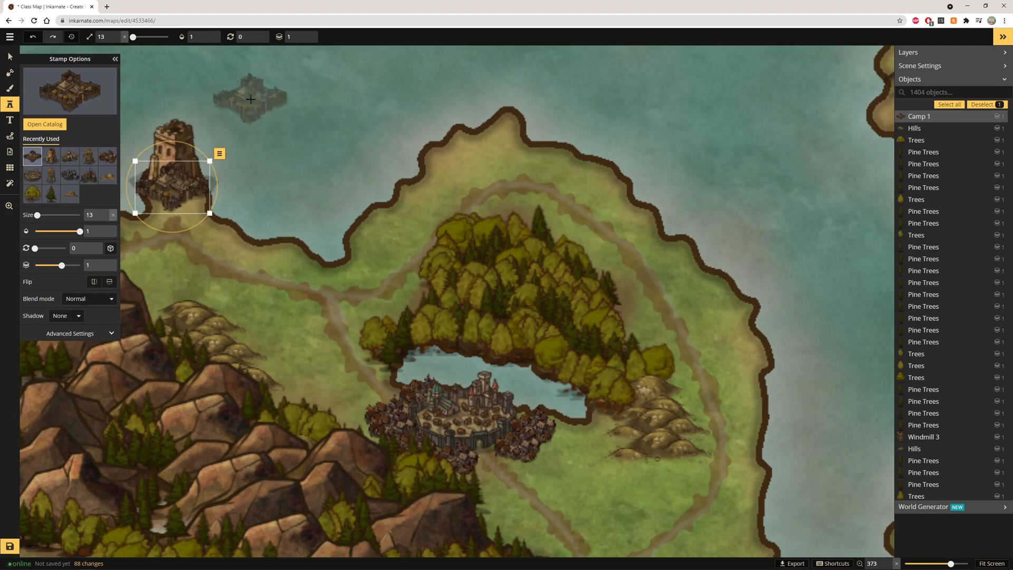
Select the Tower 3 stamp and move it up a layer above the camp
left_click(9, 56)
left_click(168, 130)
left_click(230, 111)
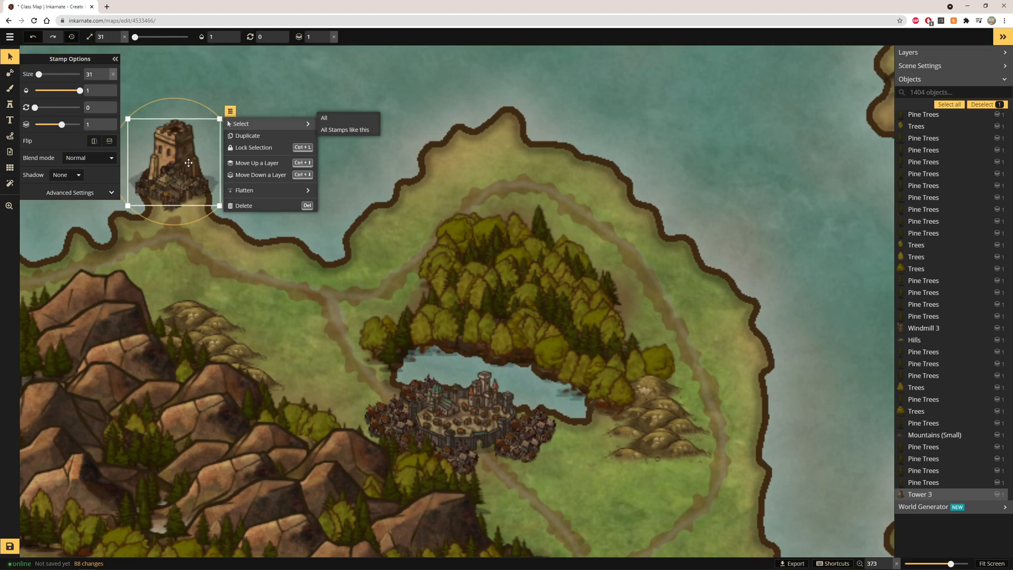
left_click(240, 162)
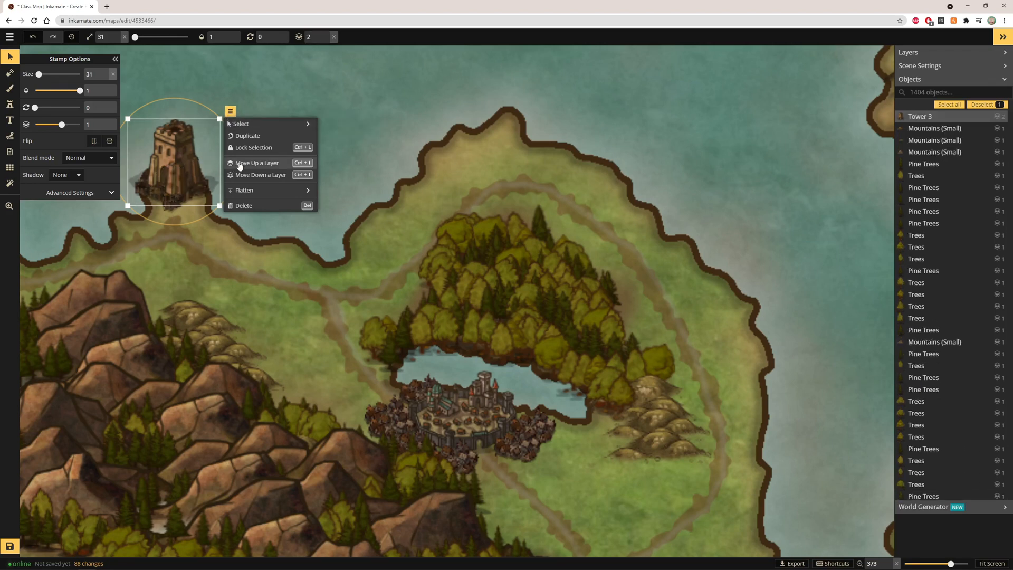
left_click(11, 61)
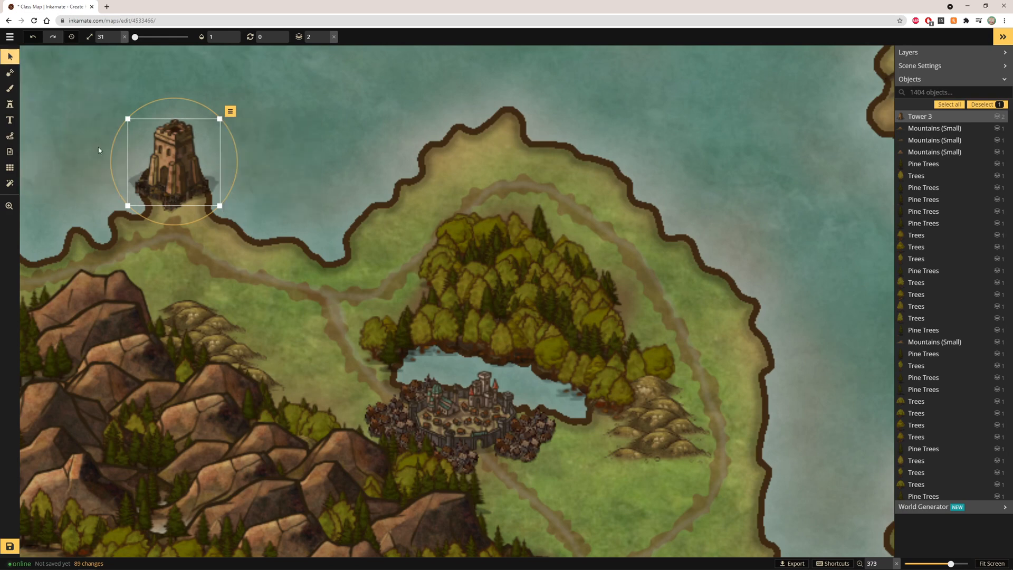
Zoom in on the headland and enlarge the Camp 1 stamp to size 15
left_click(316, 232)
scroll(127, 200, "up", 10)
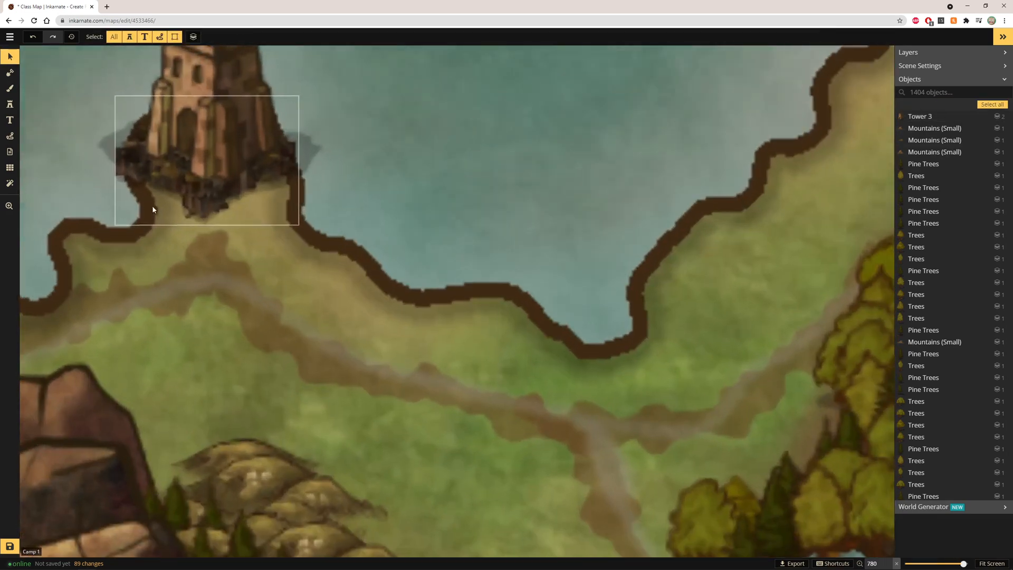
mouse_move(208, 196)
left_mouse_down()
mouse_move(204, 221)
mouse_move(204, 204)
mouse_move(215, 209)
left_mouse_up()
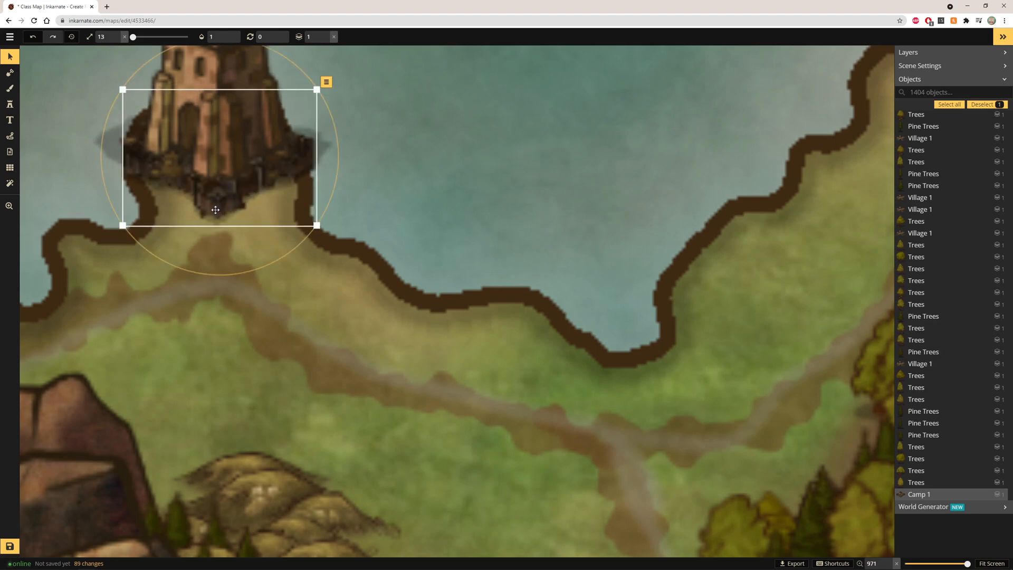
left_click(116, 35)
left_click(116, 35)
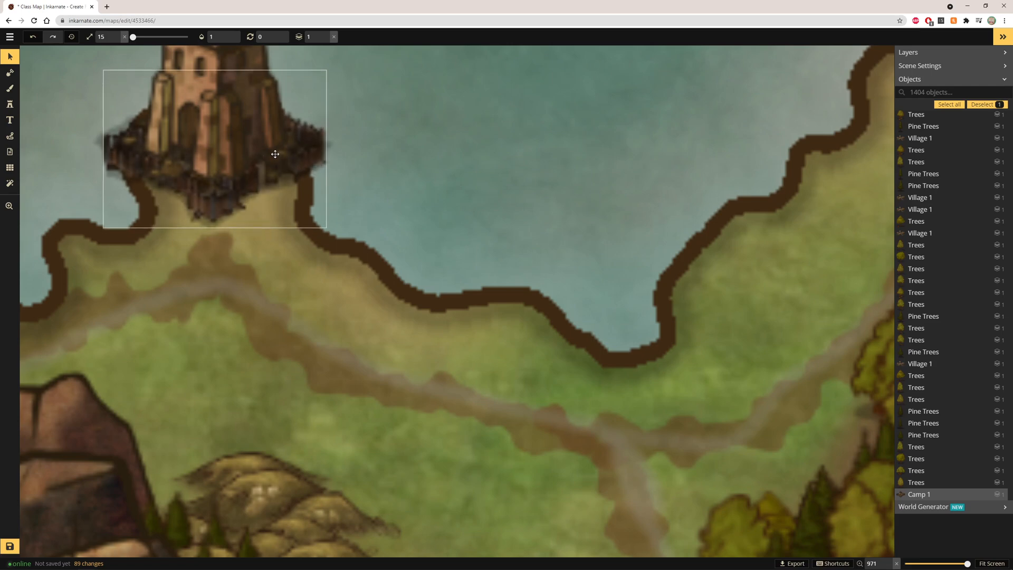
left_click(275, 153)
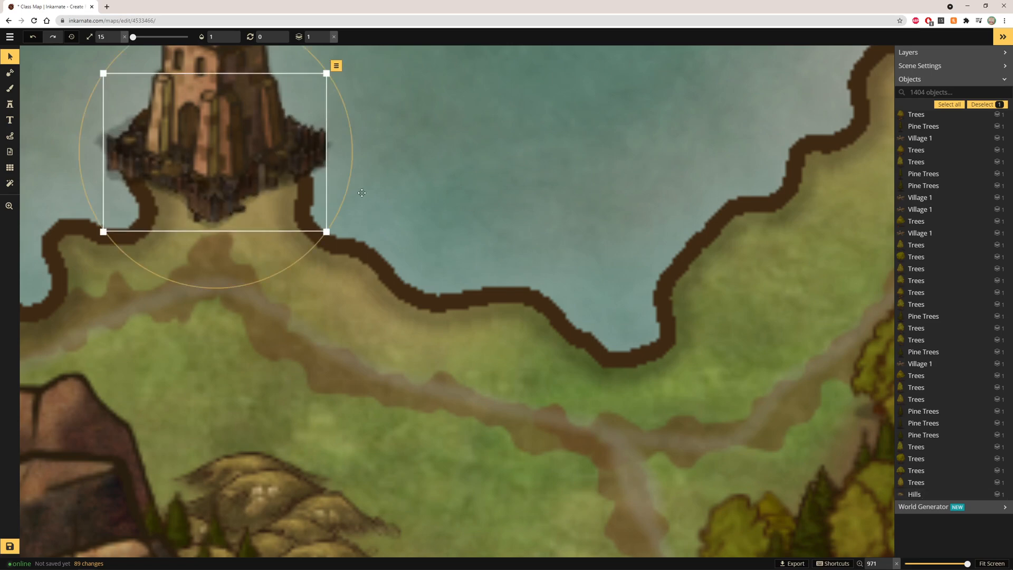
Shrink the Tower 3 stamp on the headland to size 25
left_click(10, 73)
left_click(10, 57)
scroll(346, 129, "down", 6)
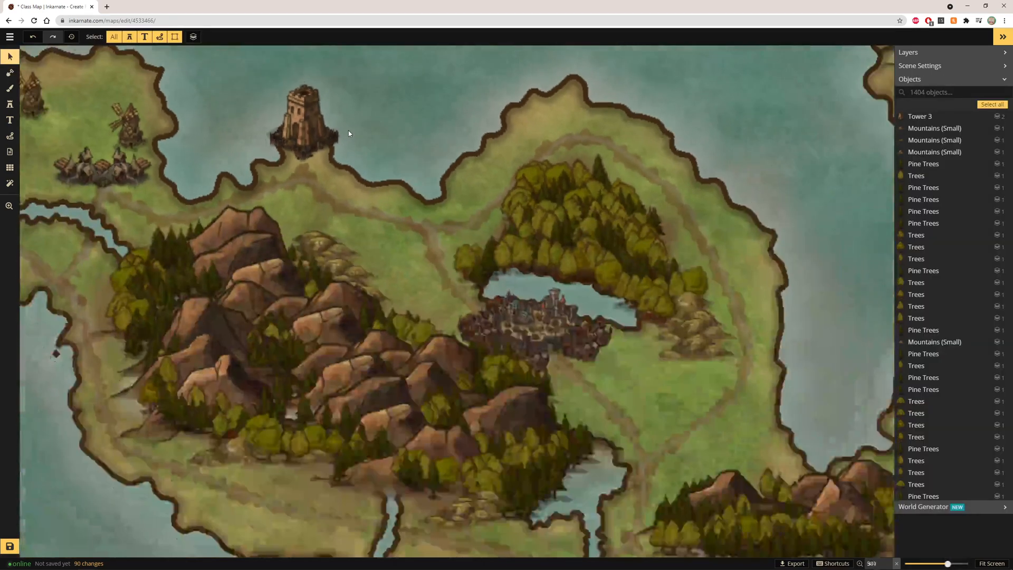
scroll(348, 131, "down", 3)
left_click(996, 567)
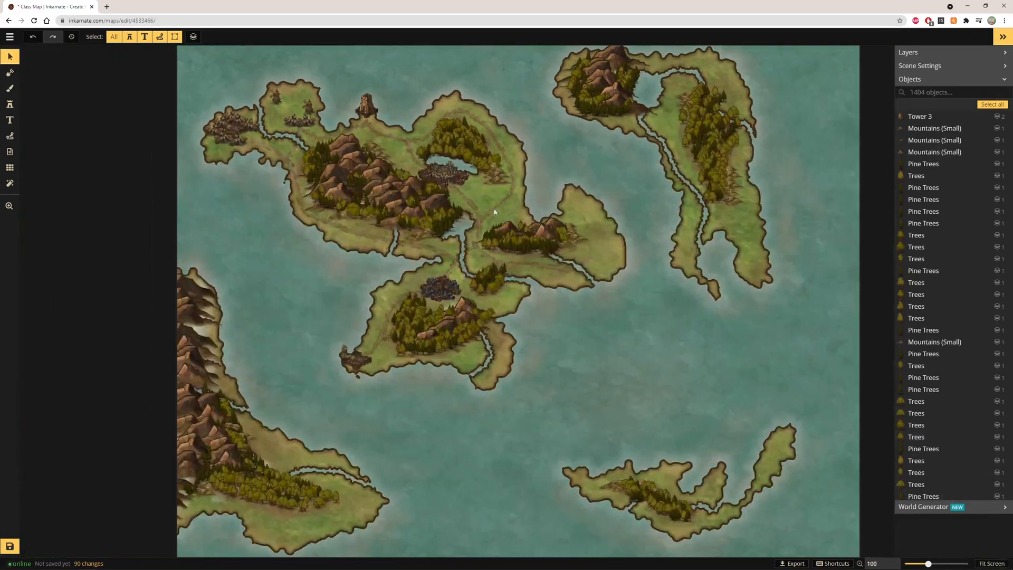
scroll(378, 74, "up", 5)
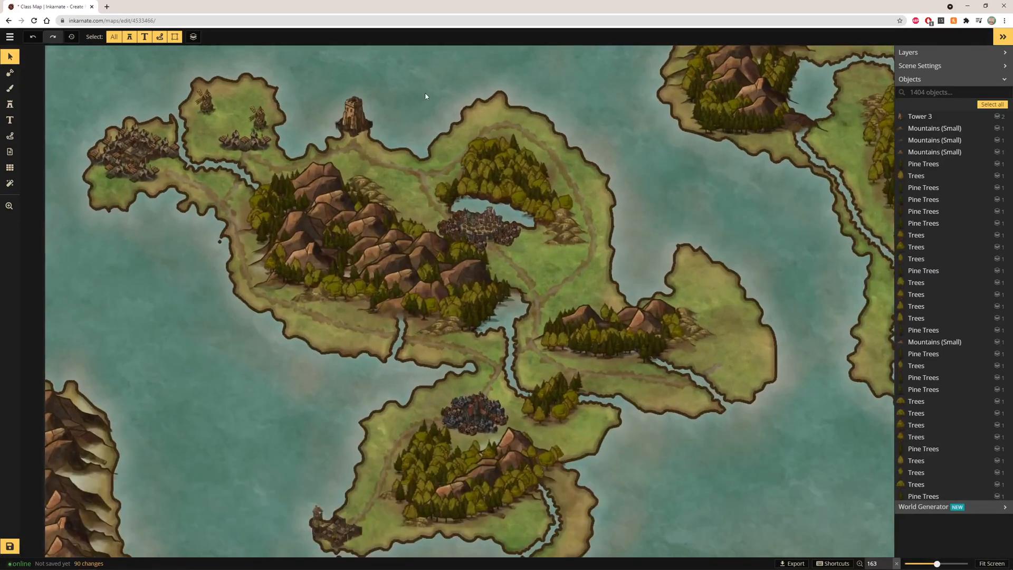
scroll(430, 97, "up", 4)
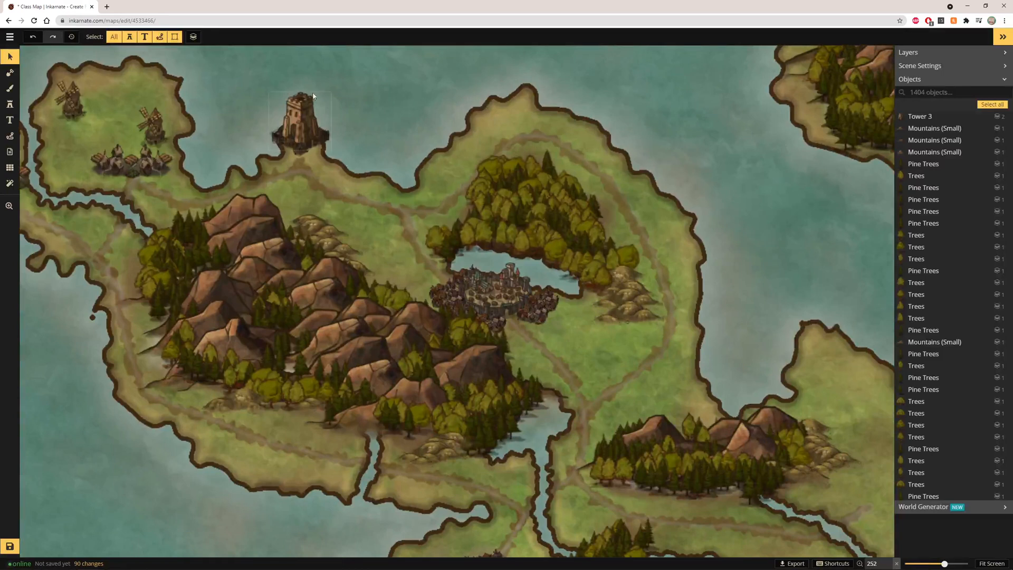
left_click(306, 118)
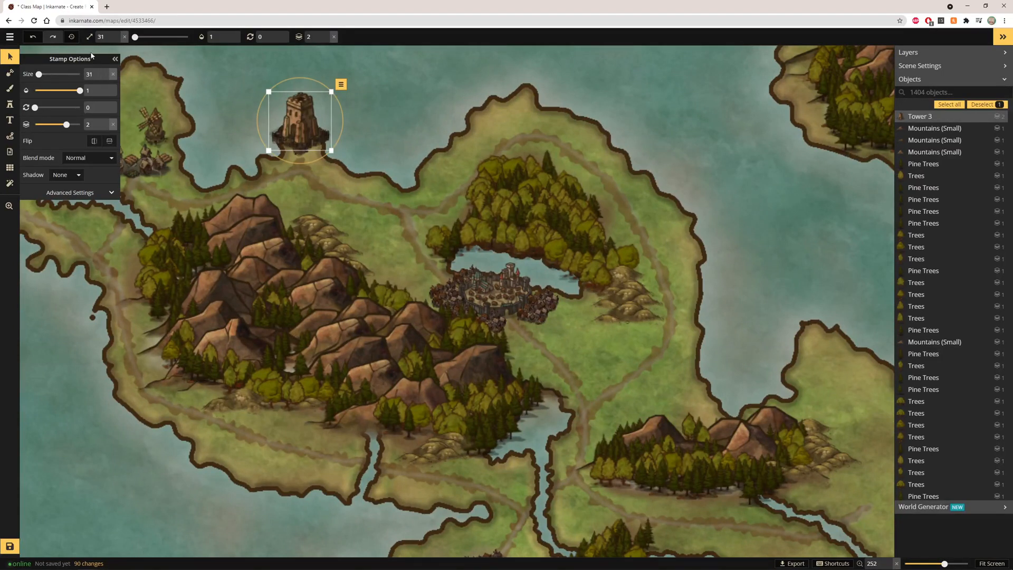
left_click(117, 41)
left_click(117, 41)
left_click(117, 41)
left_click(117, 41)
left_click(117, 41)
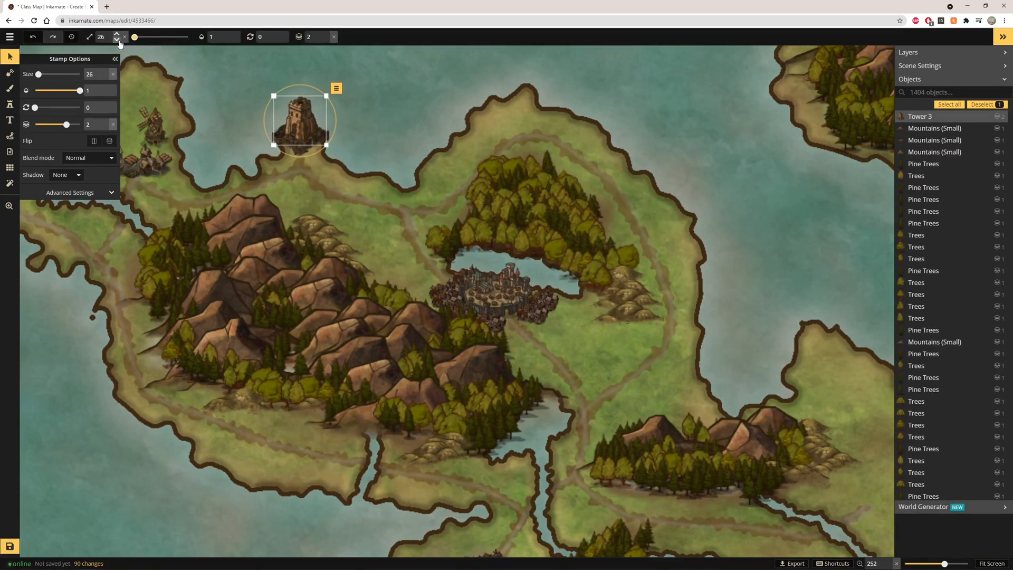
left_click(118, 40)
Shrink the Camp 1 stamp beneath the tower to size 12 and deselect it
left_click(302, 149)
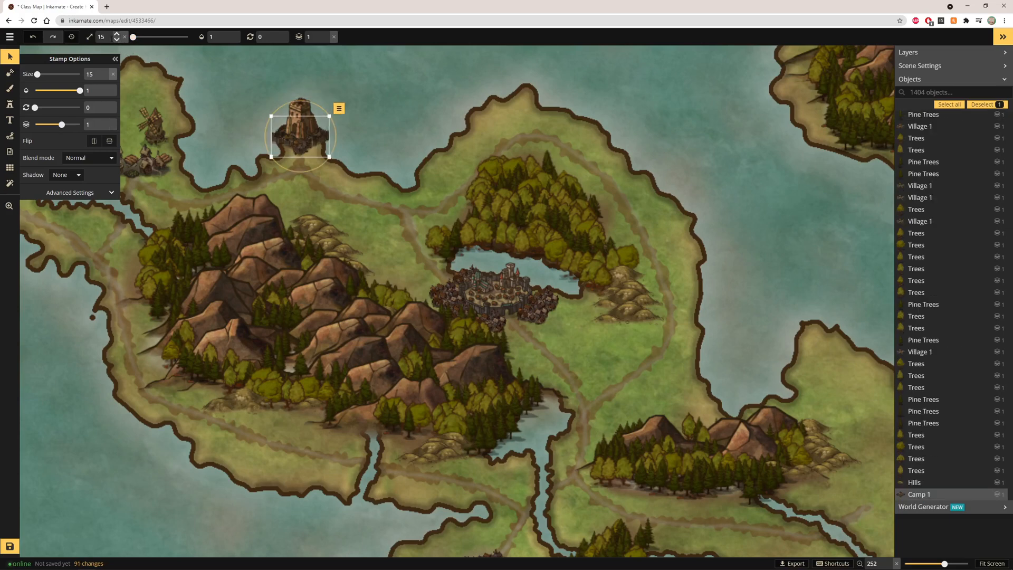
left_click(117, 40)
left_click(117, 40)
left_click(117, 40)
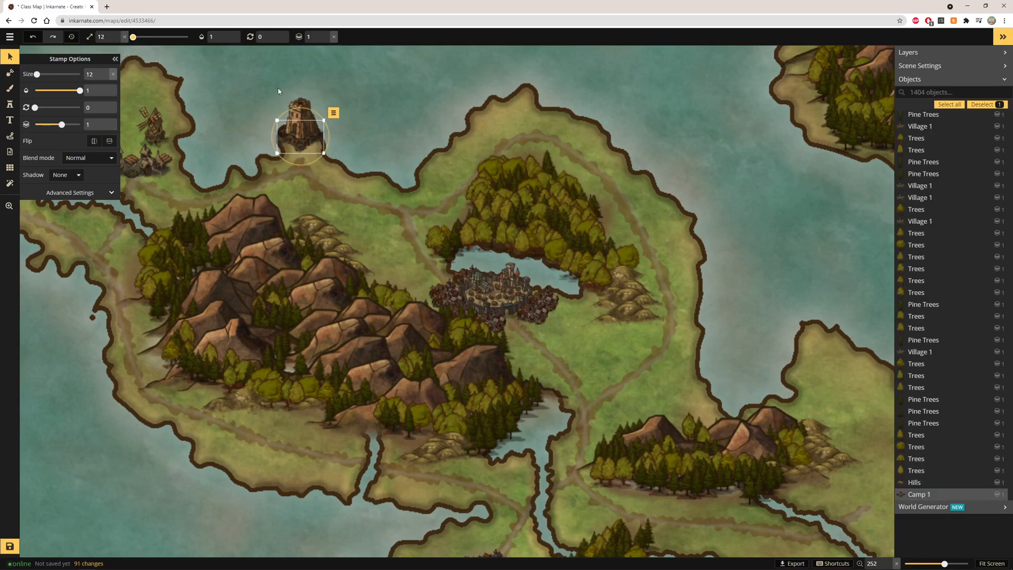
left_click(303, 103)
left_click(428, 125)
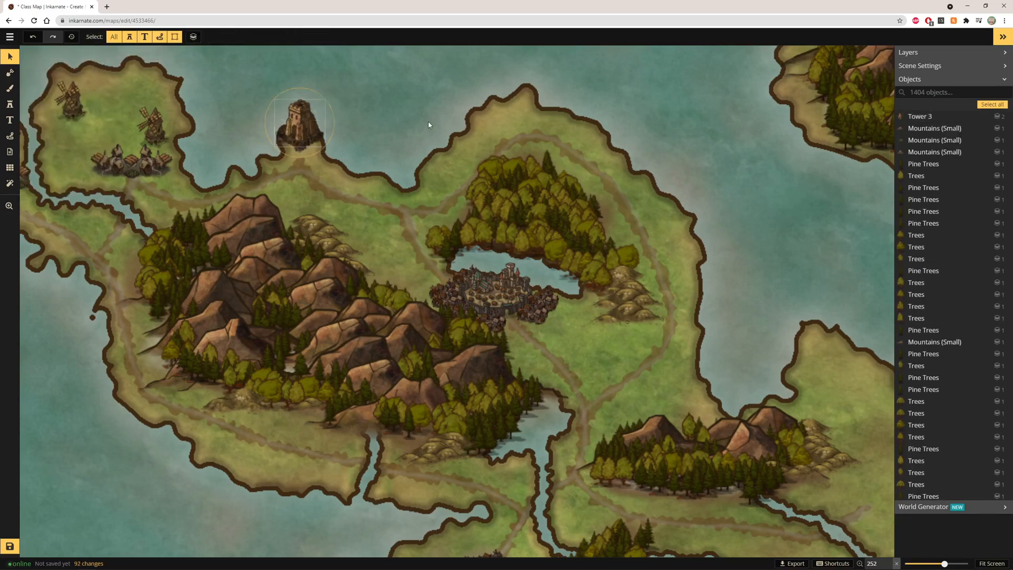
Place two Village 1 stamps at size 15 on the northern tip above the lake city's forest
left_click(10, 88)
left_click(10, 104)
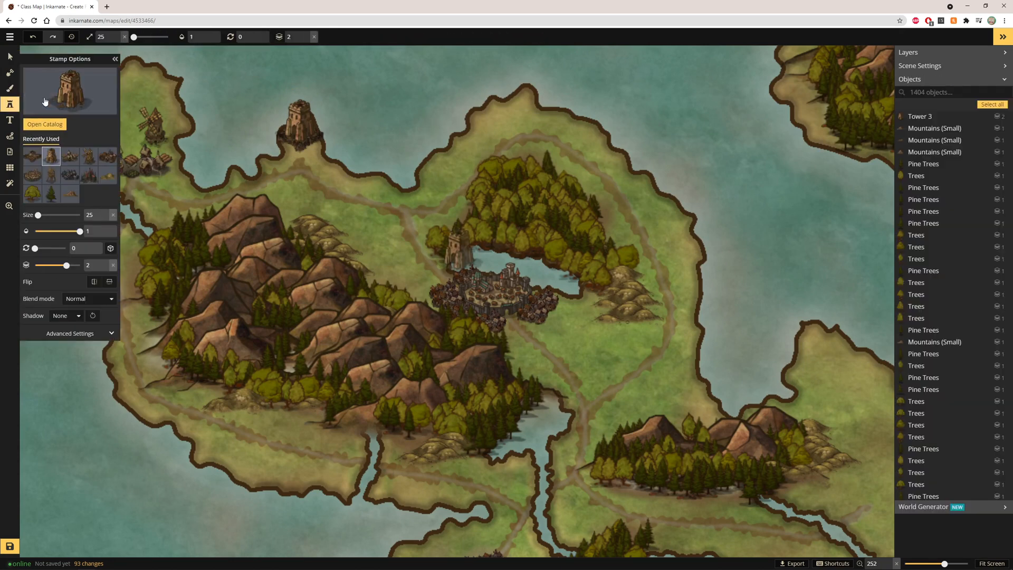
left_click(70, 97)
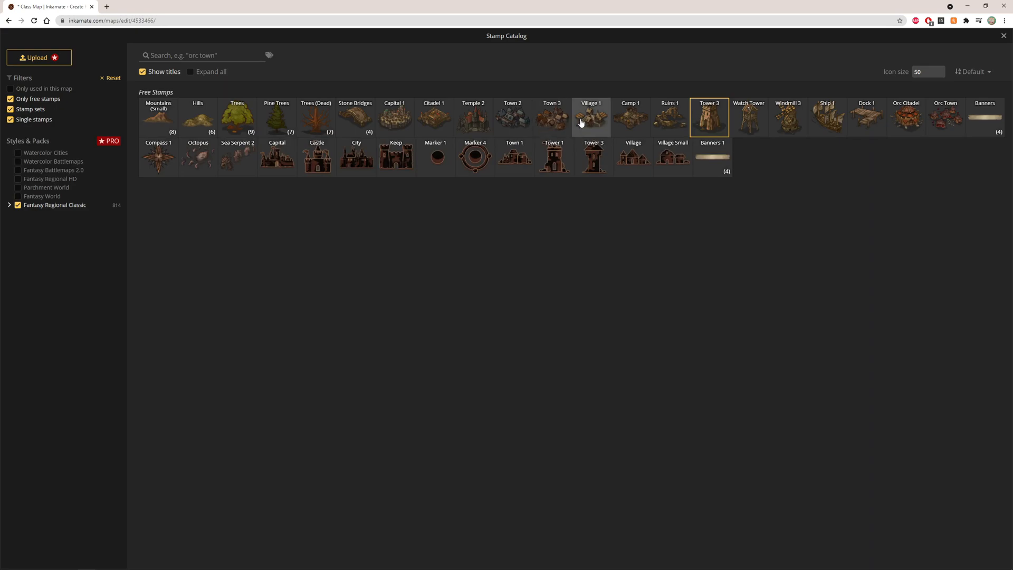
left_click(579, 126)
scroll(446, 147, "up", 5)
scroll(446, 147, "up", 2)
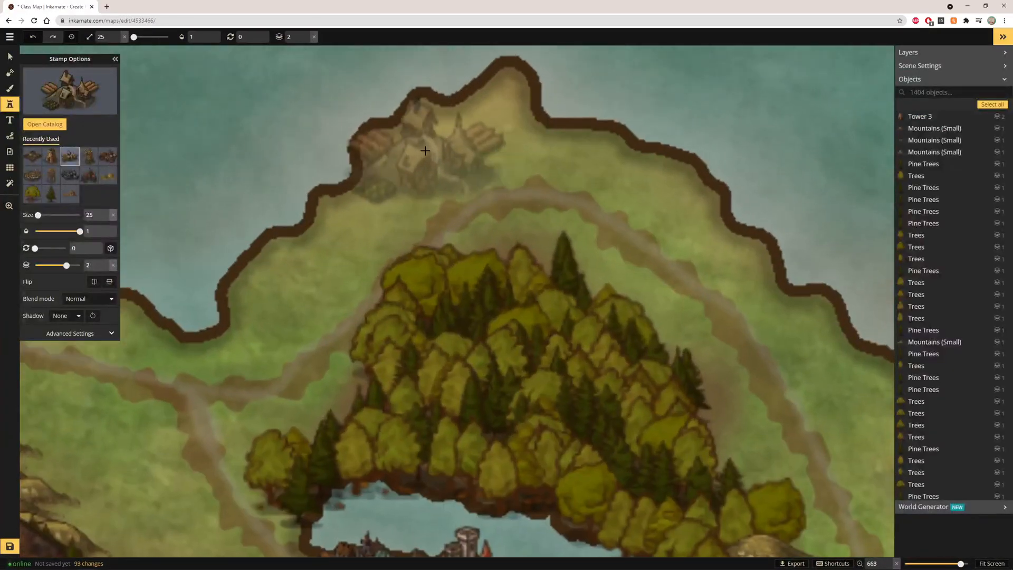
left_click(118, 41)
left_click(118, 40)
left_click(119, 41)
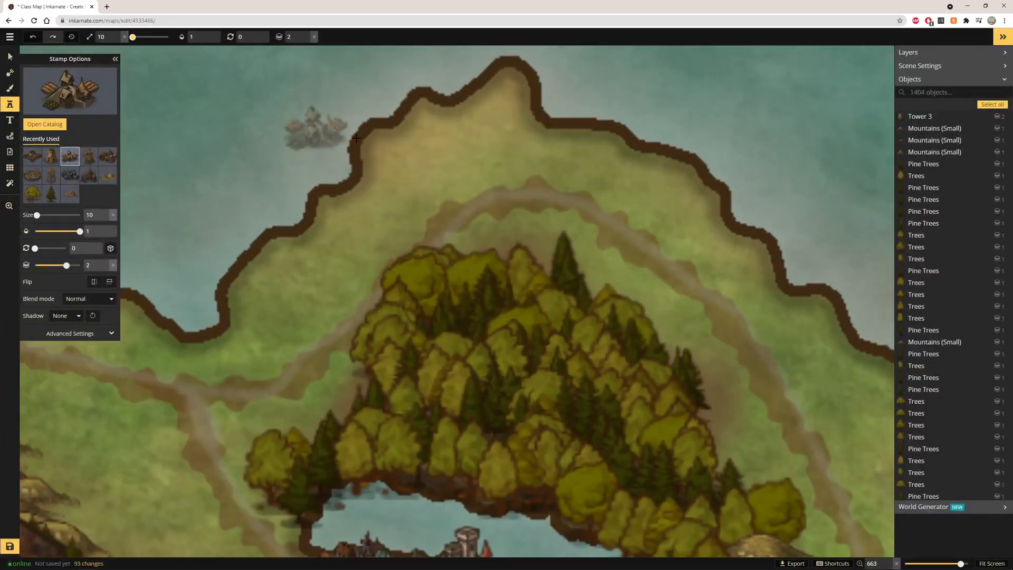
left_click(116, 35)
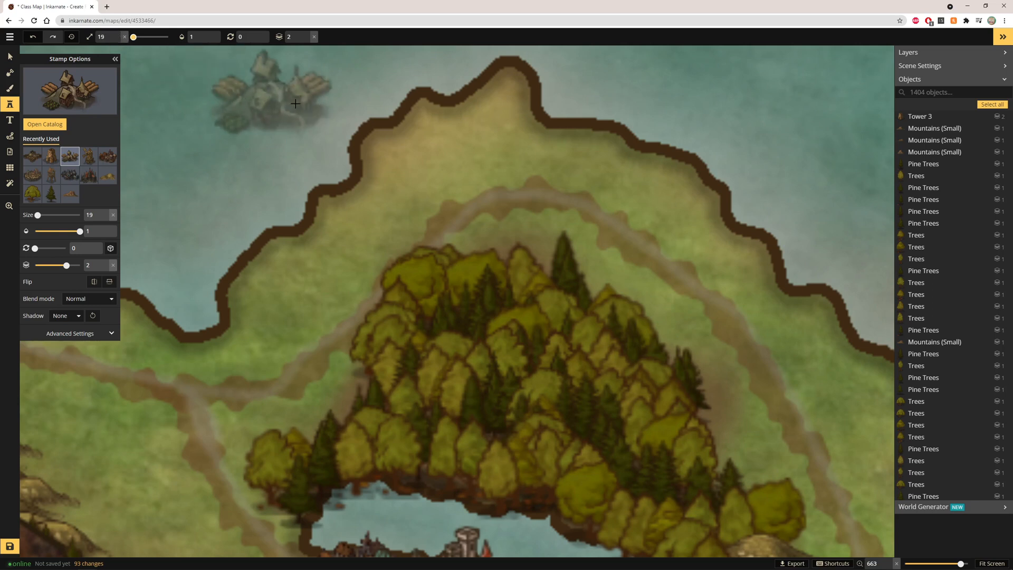
left_click(117, 41)
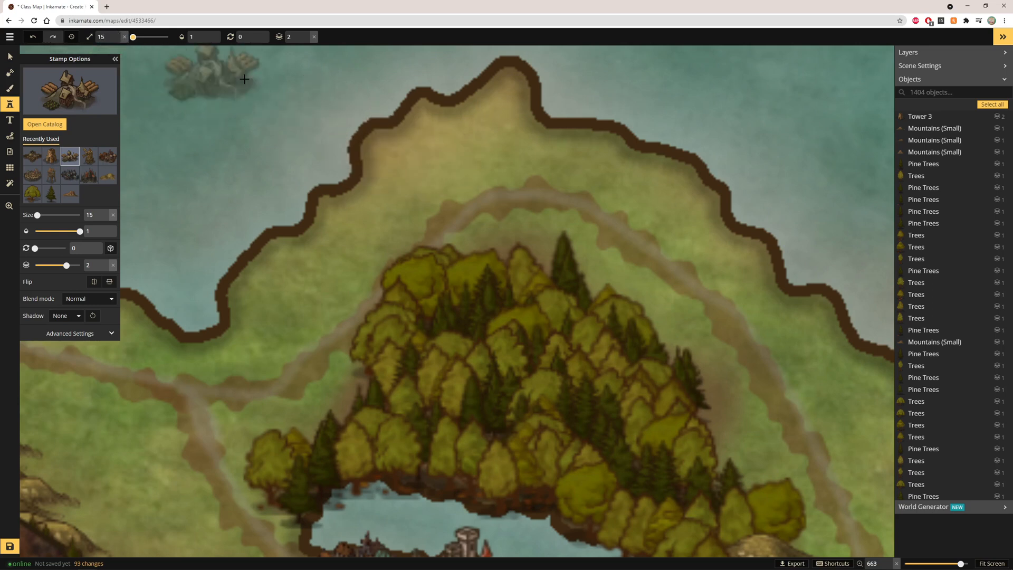
left_click(431, 150)
left_click(586, 146)
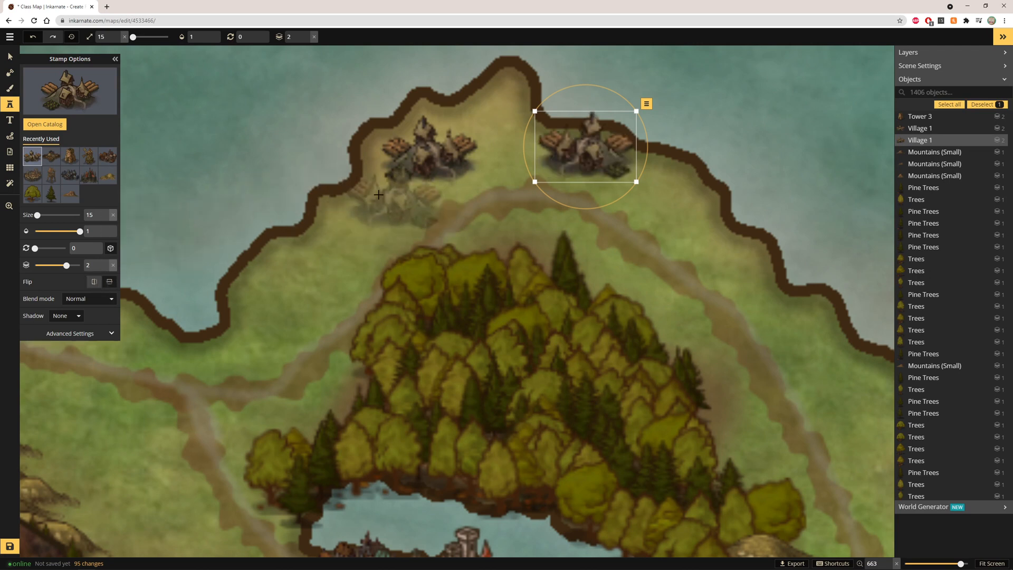
Place a horizontally flipped Town 3 stamp between the two villages and nudge its position
left_click(68, 90)
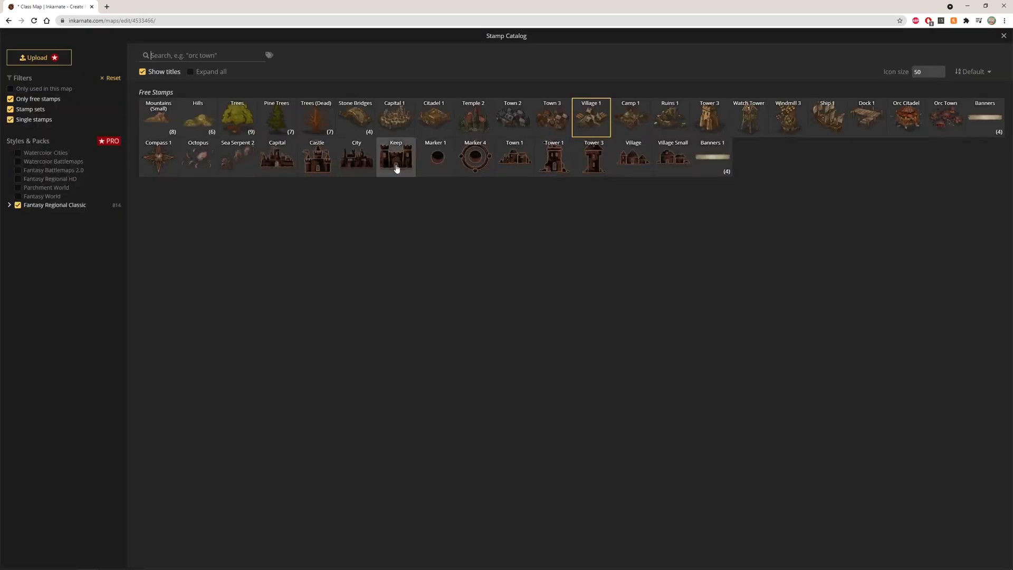
left_click(537, 121)
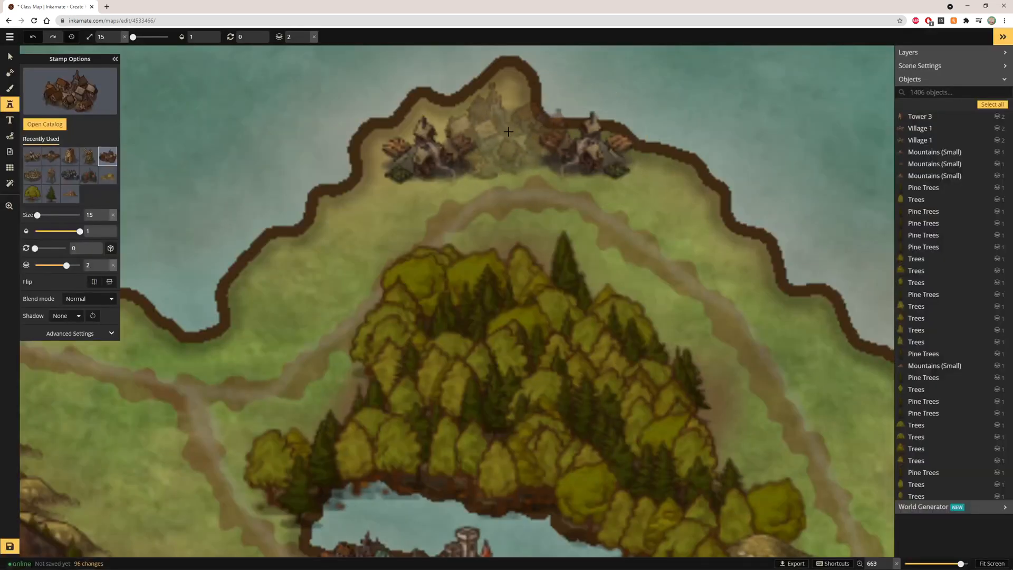
left_click(507, 132)
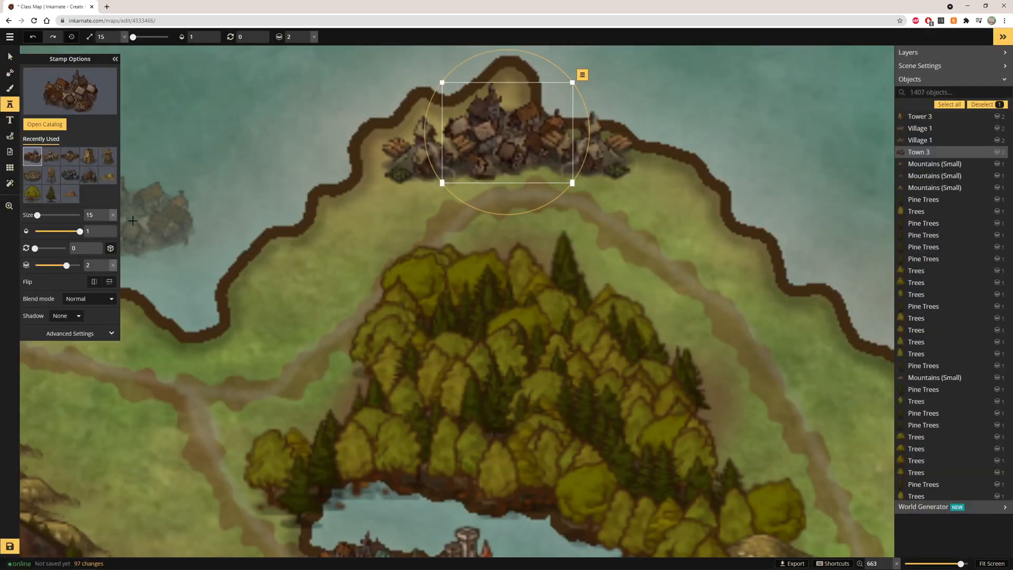
left_click(93, 283)
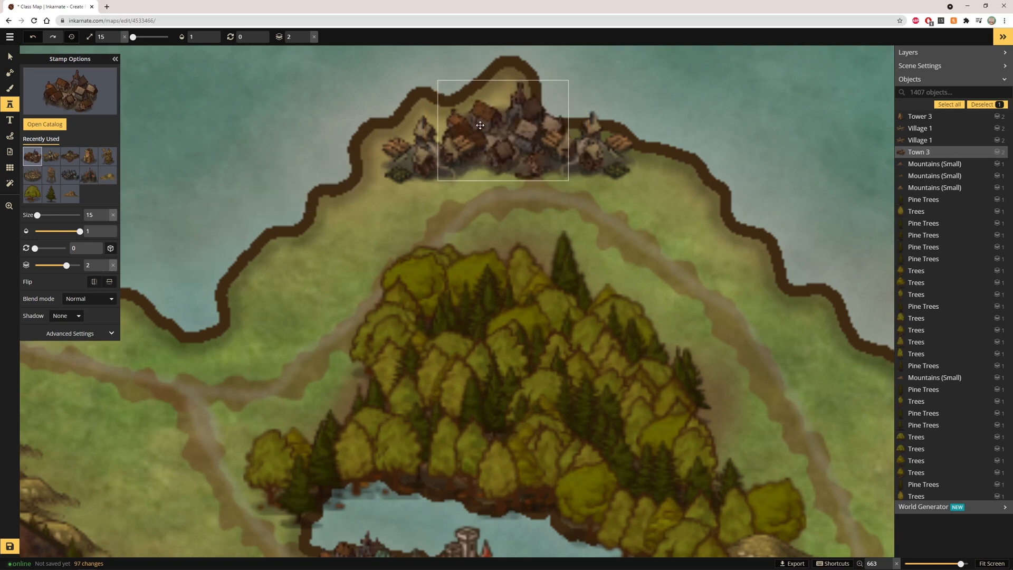
left_click_drag(484, 127, 475, 119)
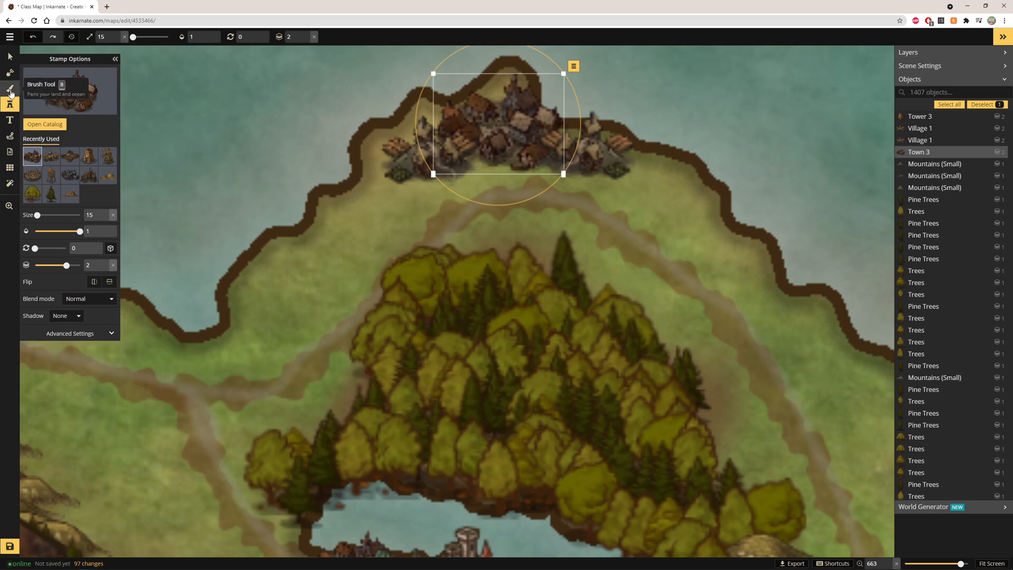
Choose the Windmill 3 stamp, set its size to 10, and place two windmills in the northern farmland
left_click(74, 90)
left_click(789, 117)
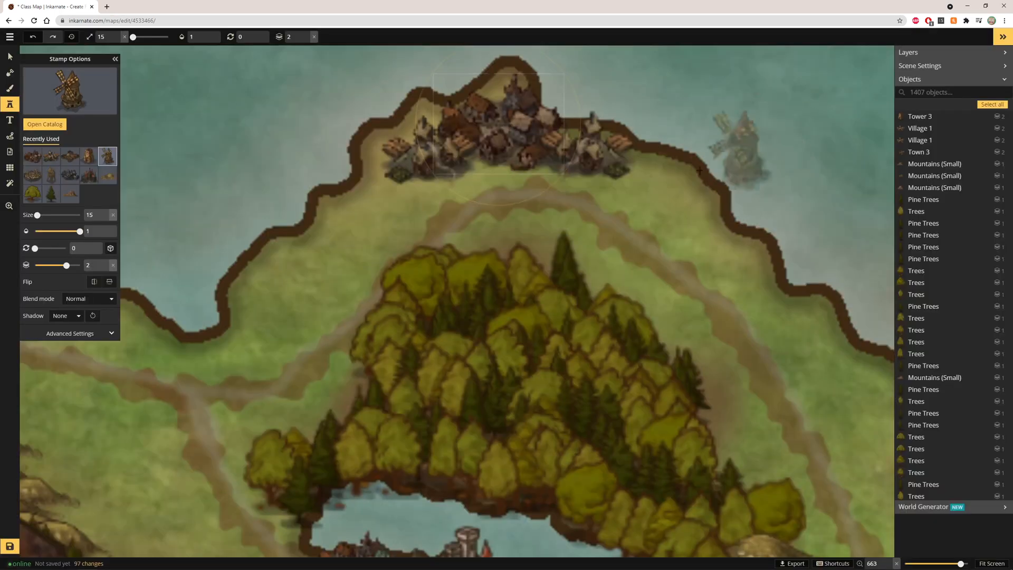
scroll(475, 190, "down", 4)
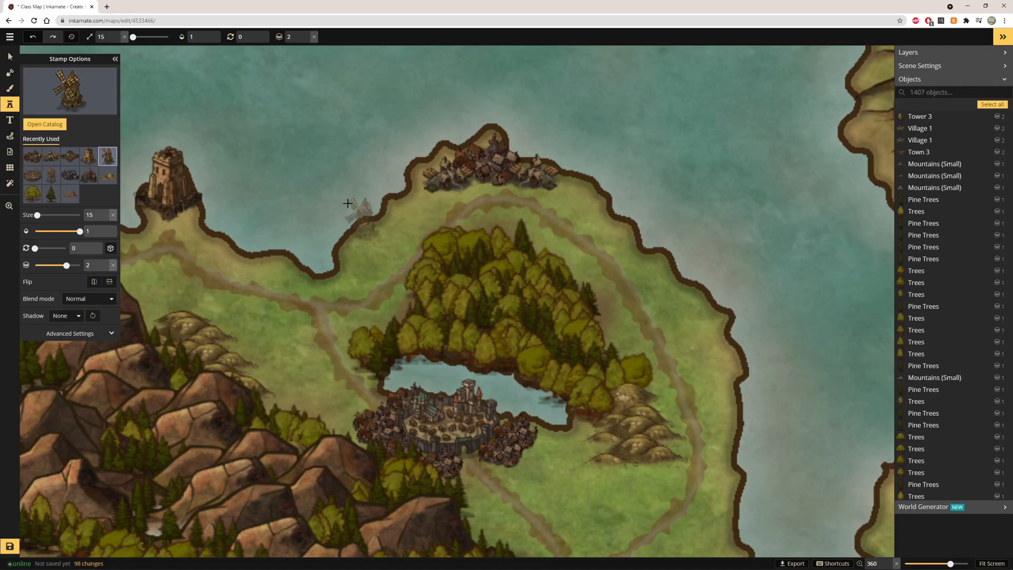
left_click(118, 39)
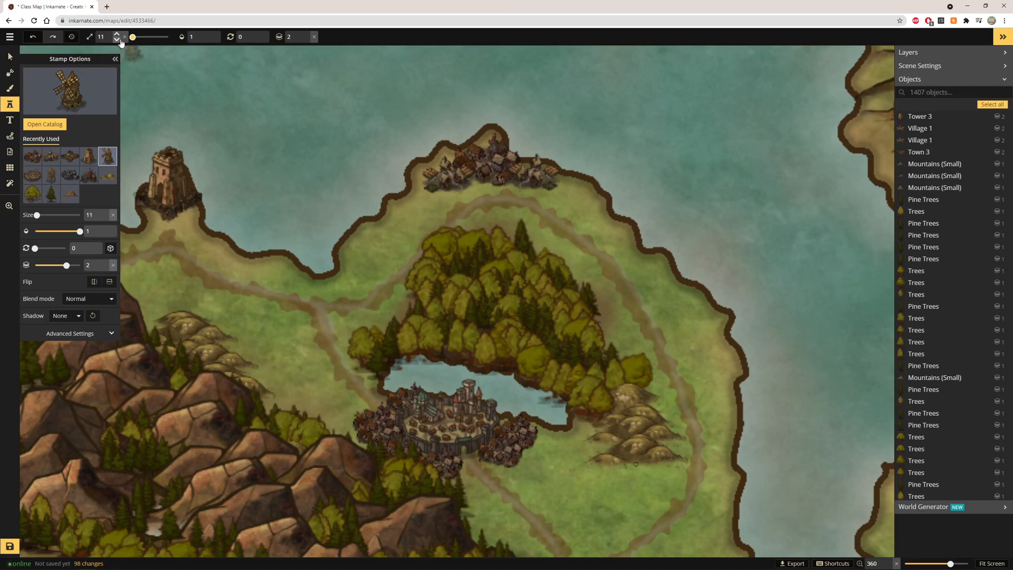
left_click(363, 246)
left_click(695, 321)
Place two more Windmill 3 stamps in the fields east of the lake city
scroll(695, 345, "down", 3)
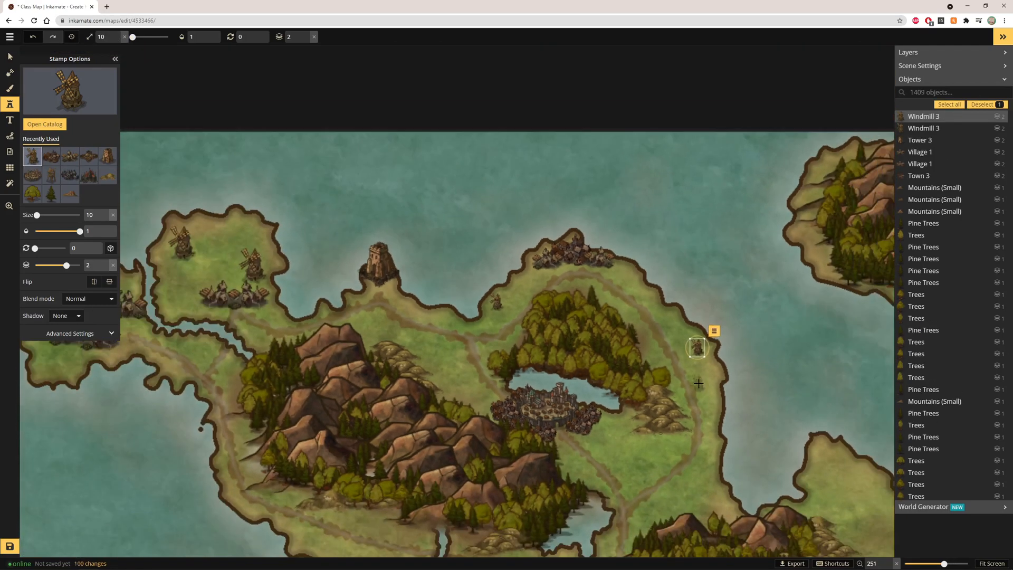
left_click(624, 434)
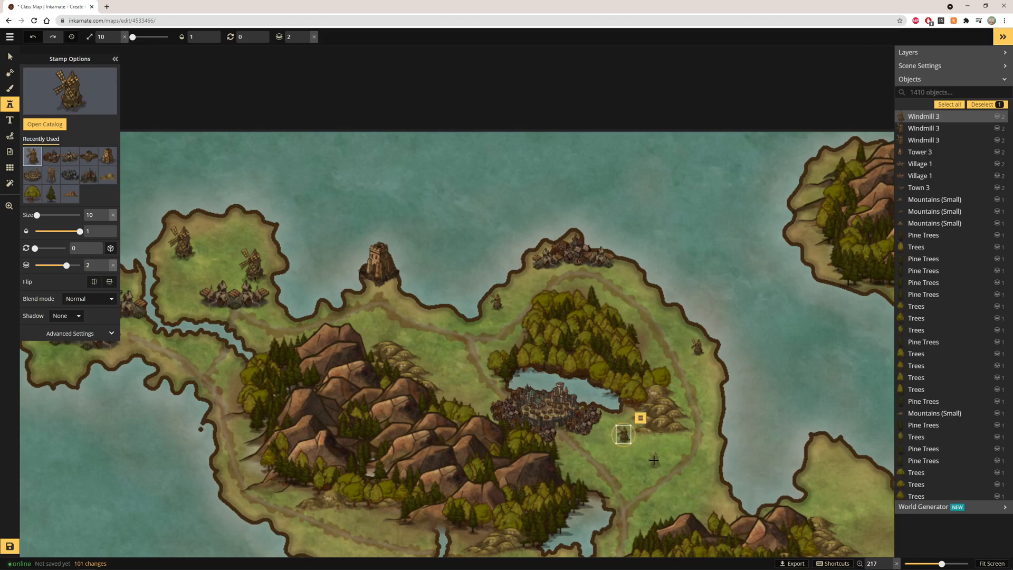
left_click(650, 462)
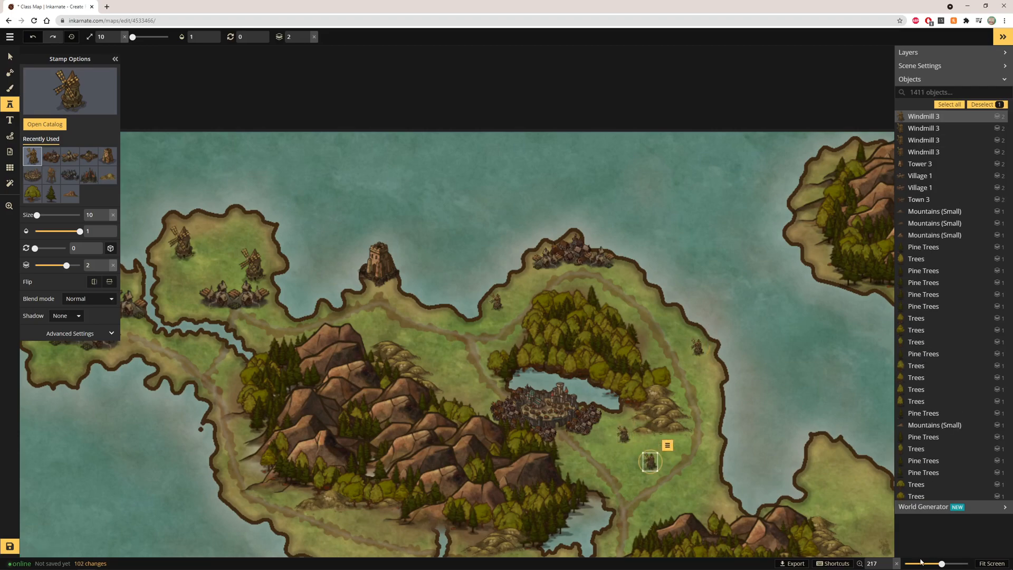
Place two Windmill 3 stamps on the eastern peninsula
left_click(991, 563)
scroll(544, 359, "up", 4)
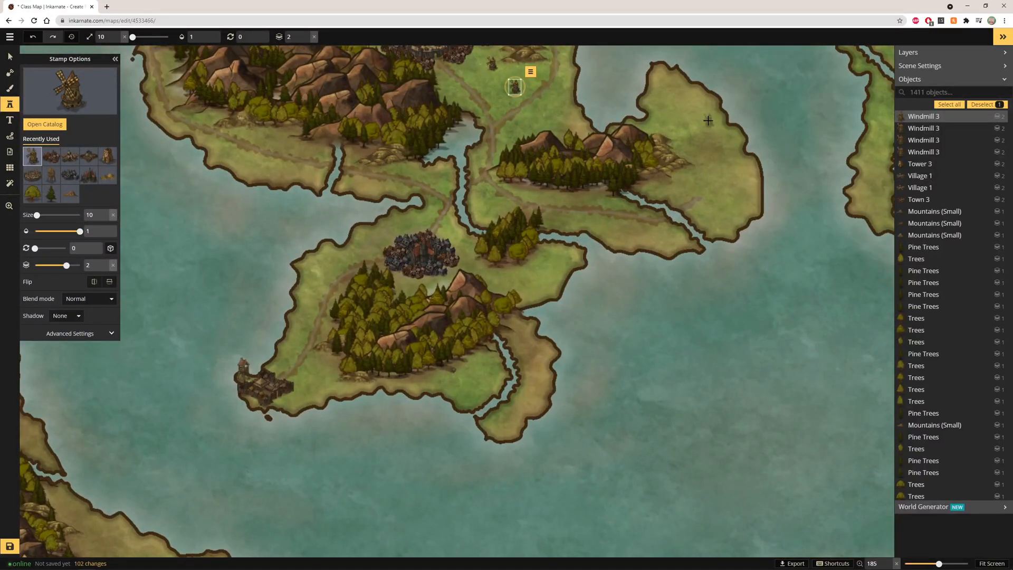
scroll(655, 159, "down", 2)
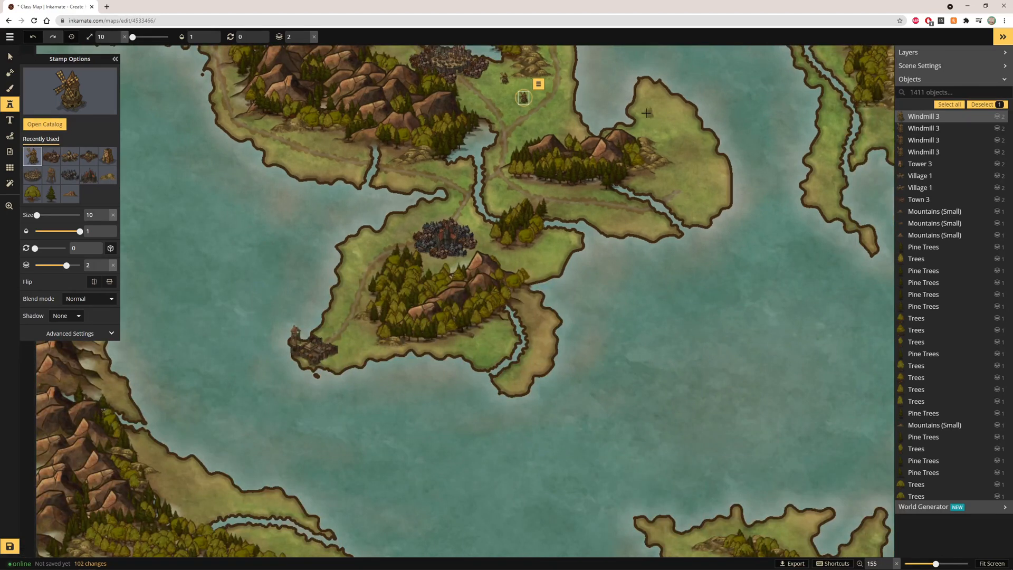
left_click(650, 126)
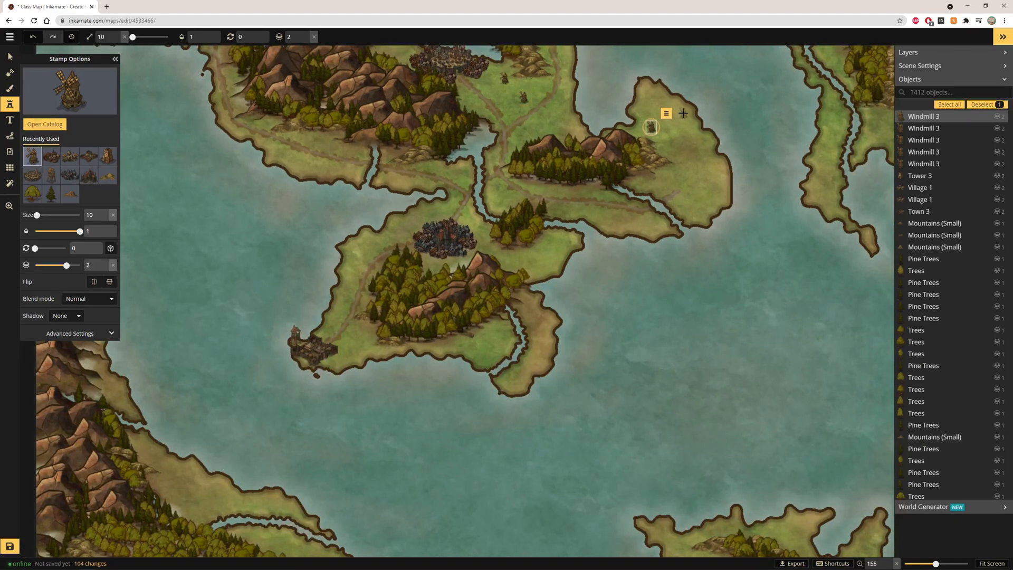
left_click(683, 113)
scroll(602, 328, "down", 3)
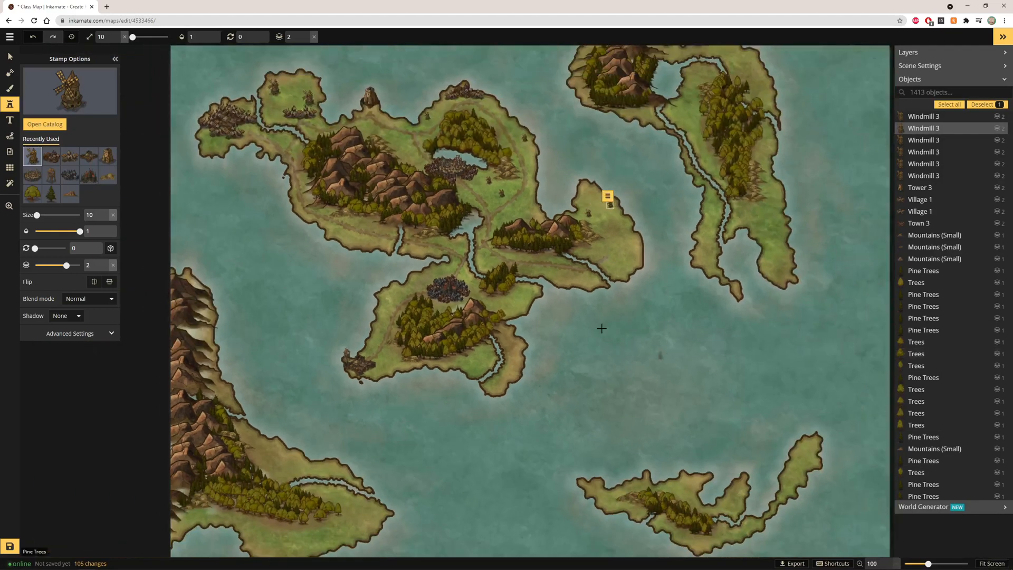
left_click(606, 320)
scroll(418, 240, "up", 1)
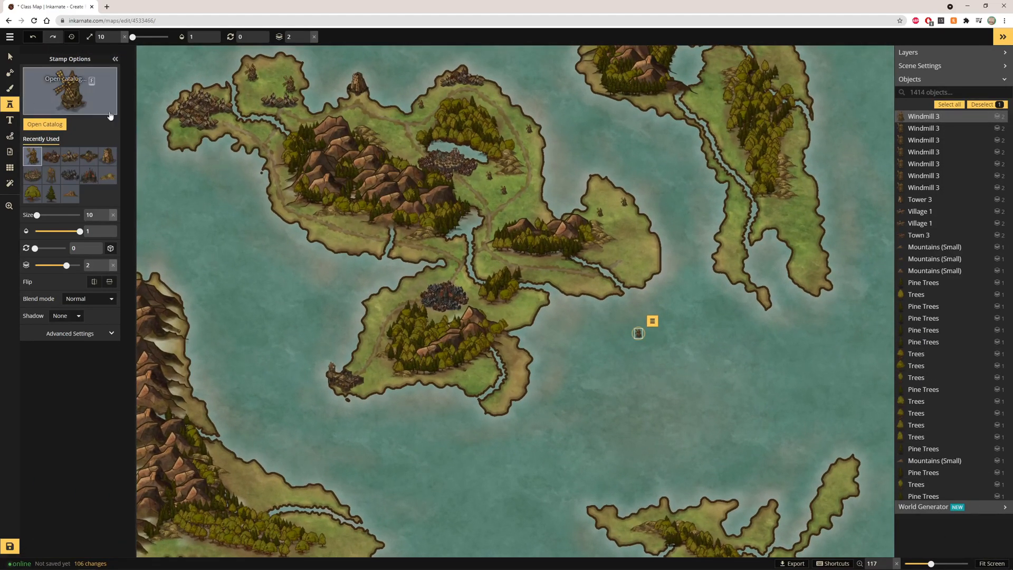
key("Delete")
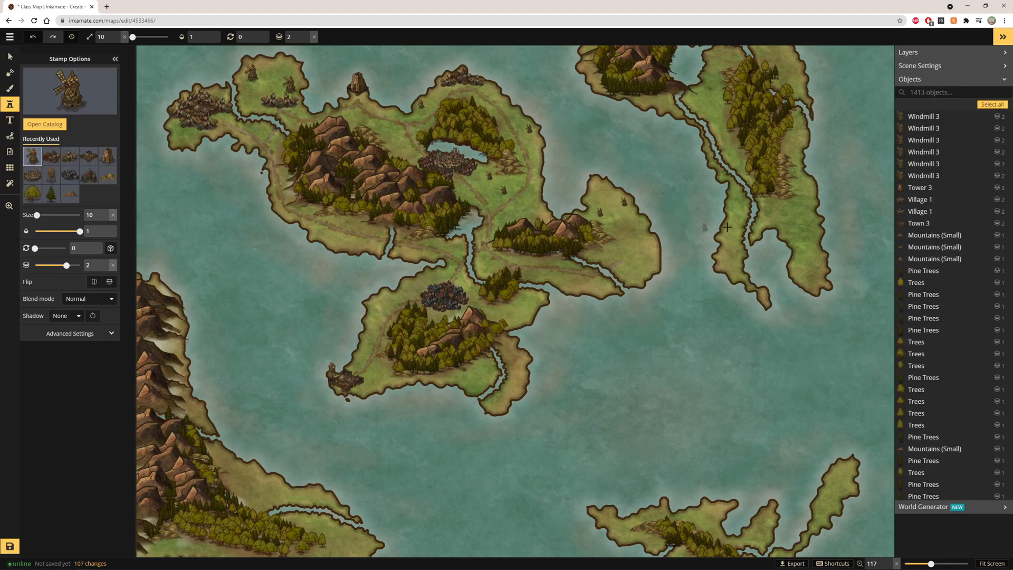
Select all six Windmill 3 stamps and enlarge them to size 20
left_click(915, 117)
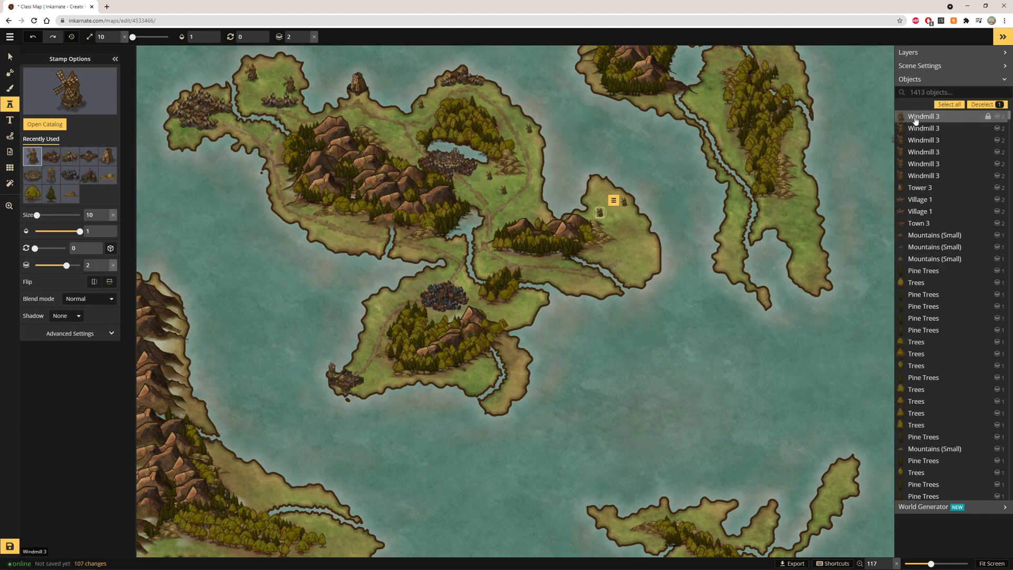
left_click(913, 128, "shift")
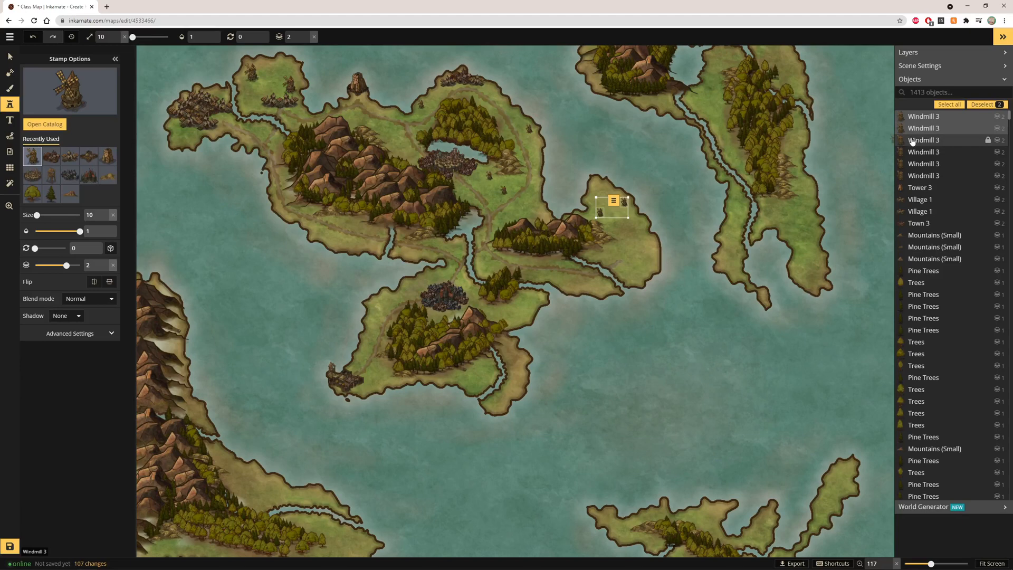
left_click(912, 141, "shift")
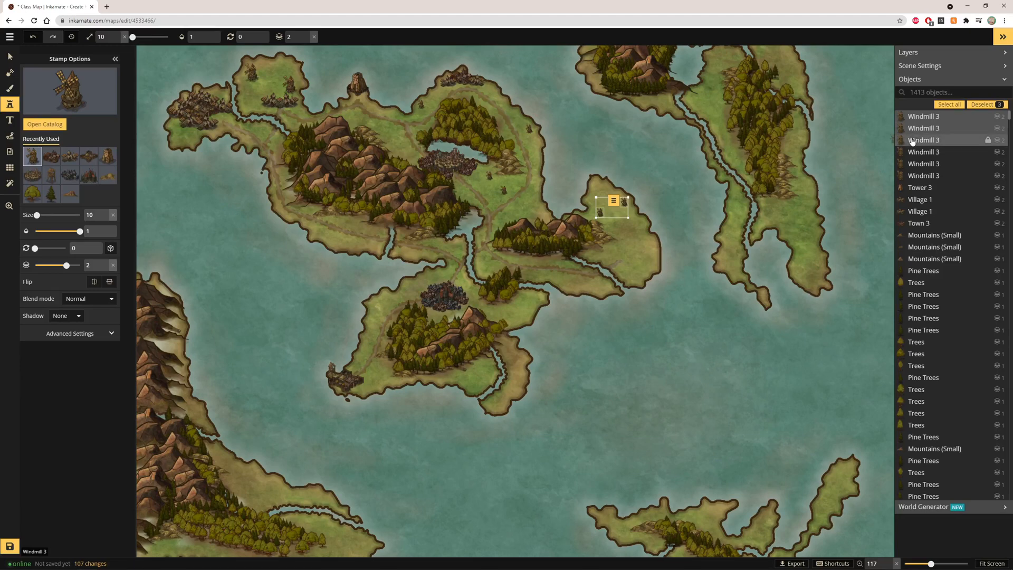
left_click(912, 152, "shift")
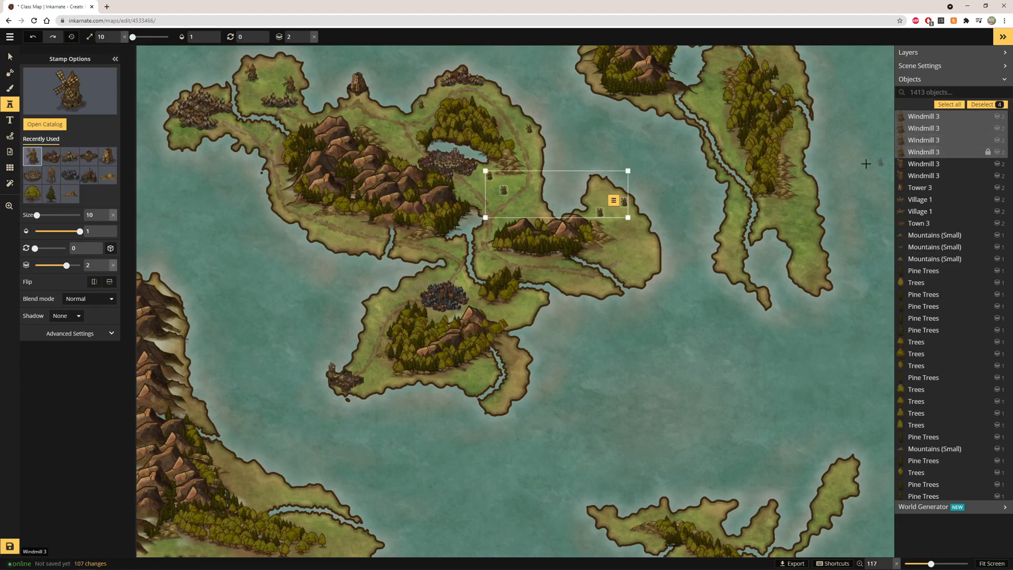
left_click(912, 176, "shift")
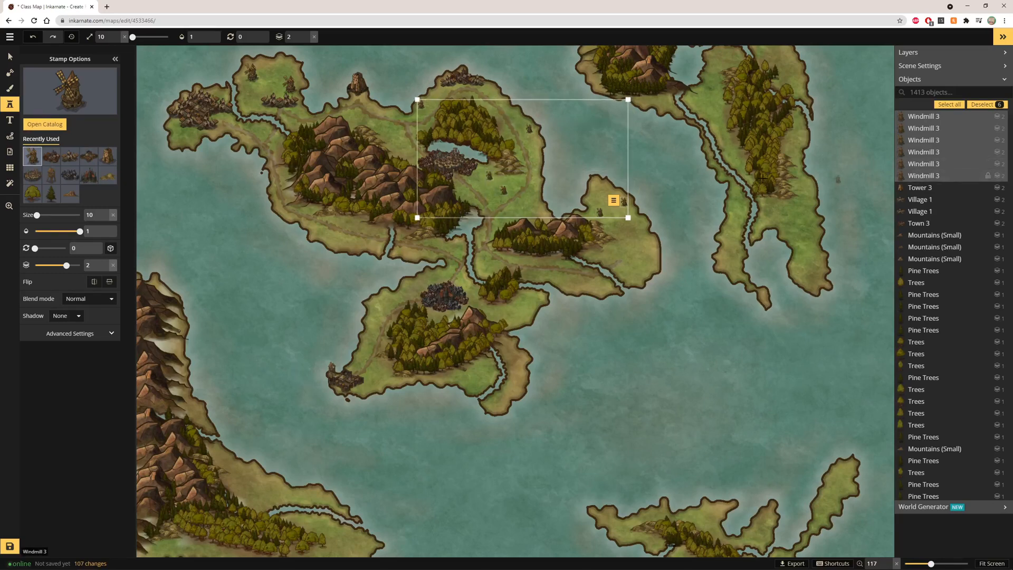
left_click(117, 36)
left_click(117, 36)
left_click(117, 36)
left_click(117, 36)
left_click(117, 35)
left_click(117, 35)
left_click(117, 36)
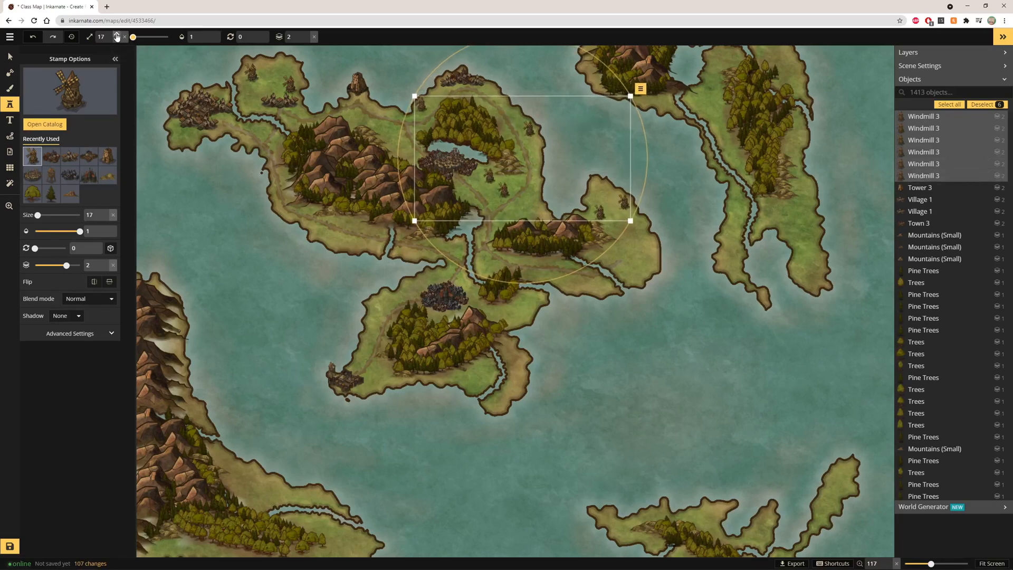
left_click(118, 36)
left_click(117, 36)
left_click(117, 36)
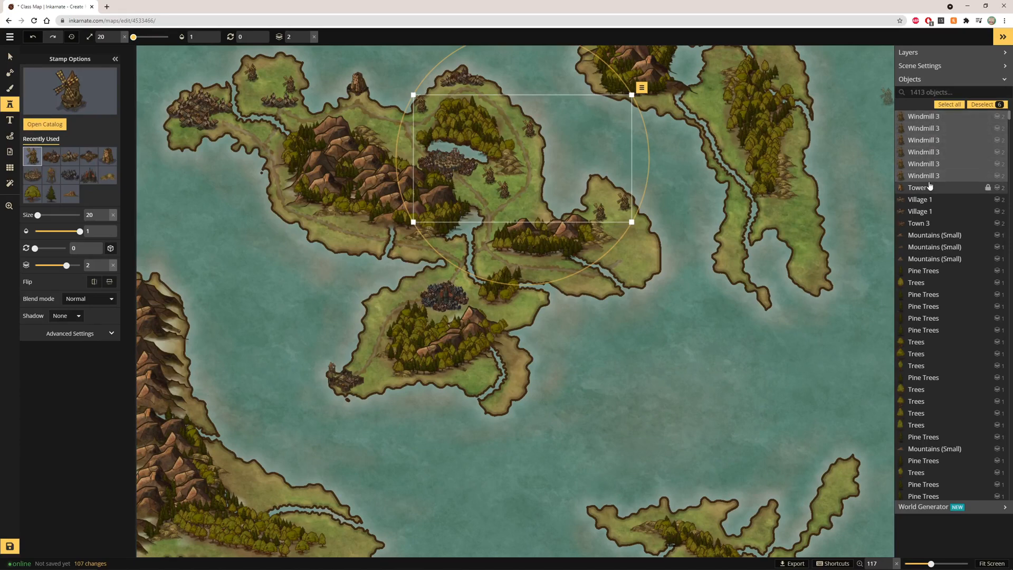
left_click(709, 260)
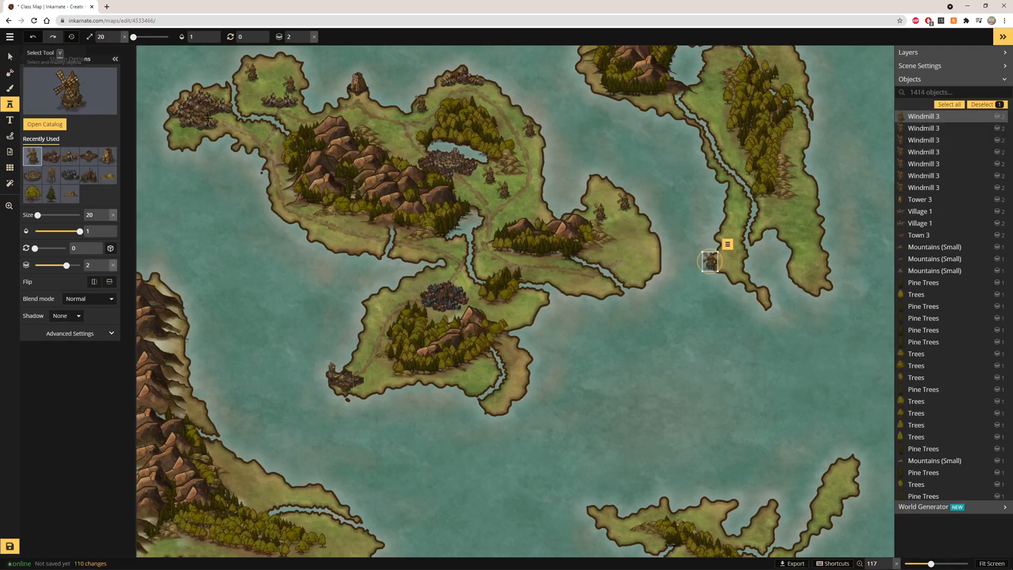
key("Delete")
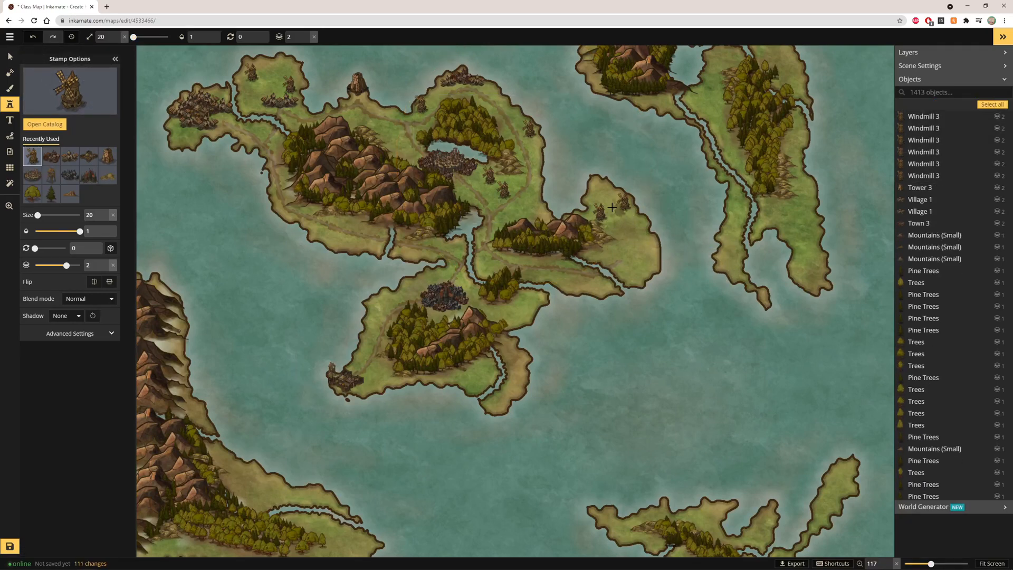
scroll(340, 137, "down", 1)
scroll(572, 190, "up", 5)
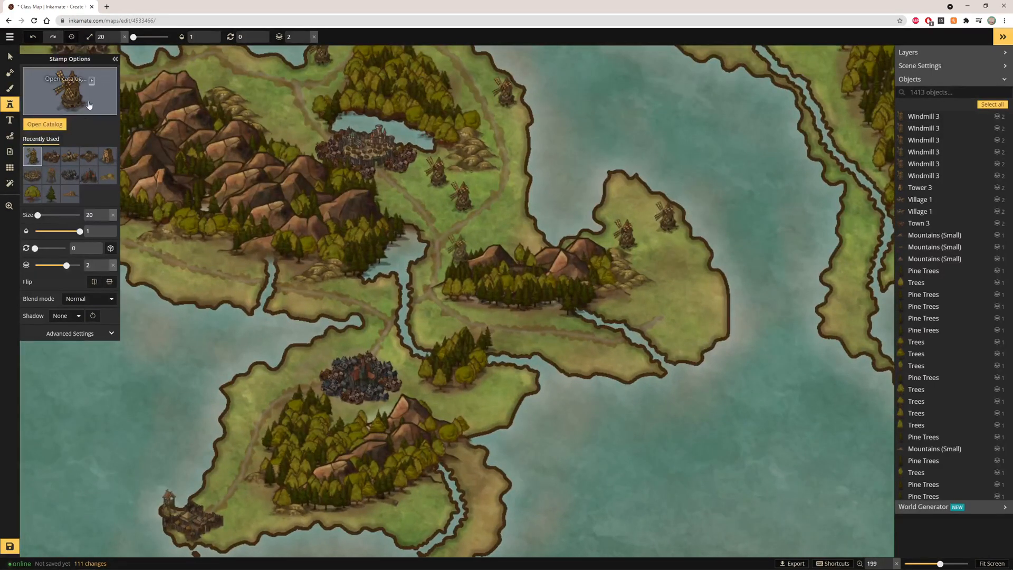
Place a Temple 2 stamp on the eastern peninsula below the windmills
left_click(89, 105)
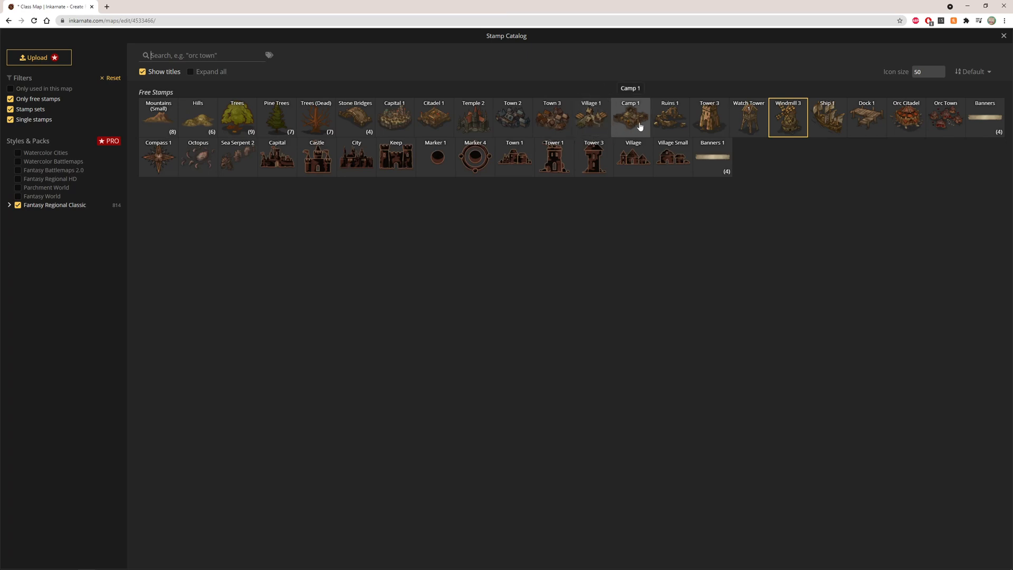
left_click(487, 122)
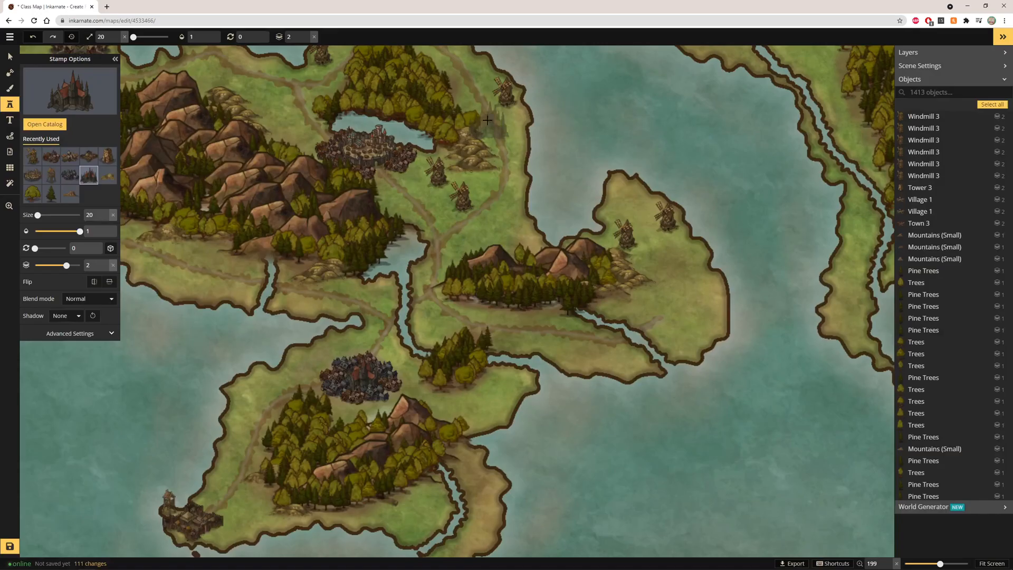
scroll(645, 281, "up", 2)
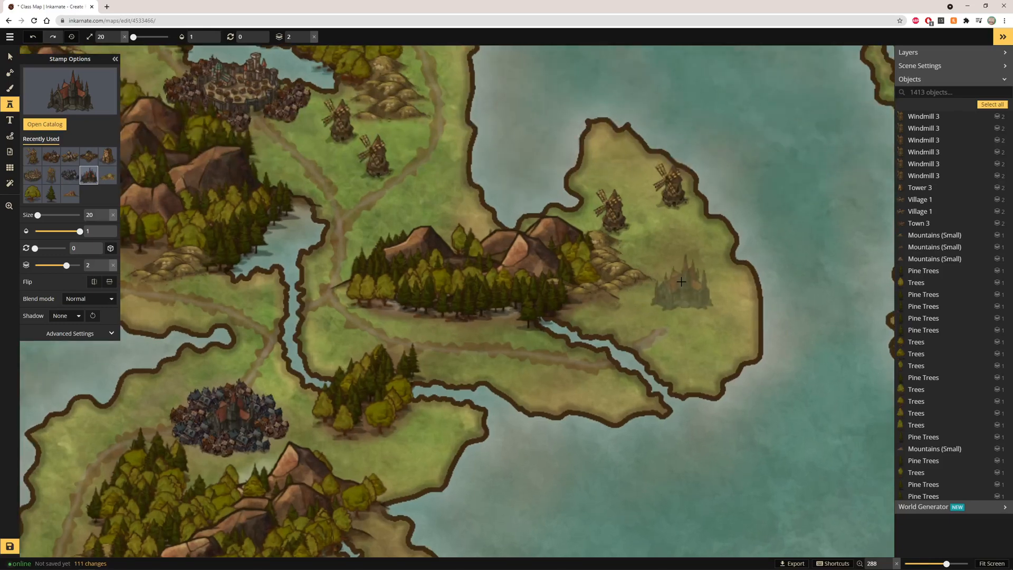
left_click(681, 282)
Choose the Town 2 stamp at size 15 and place two copies beside the temple
left_click(43, 80)
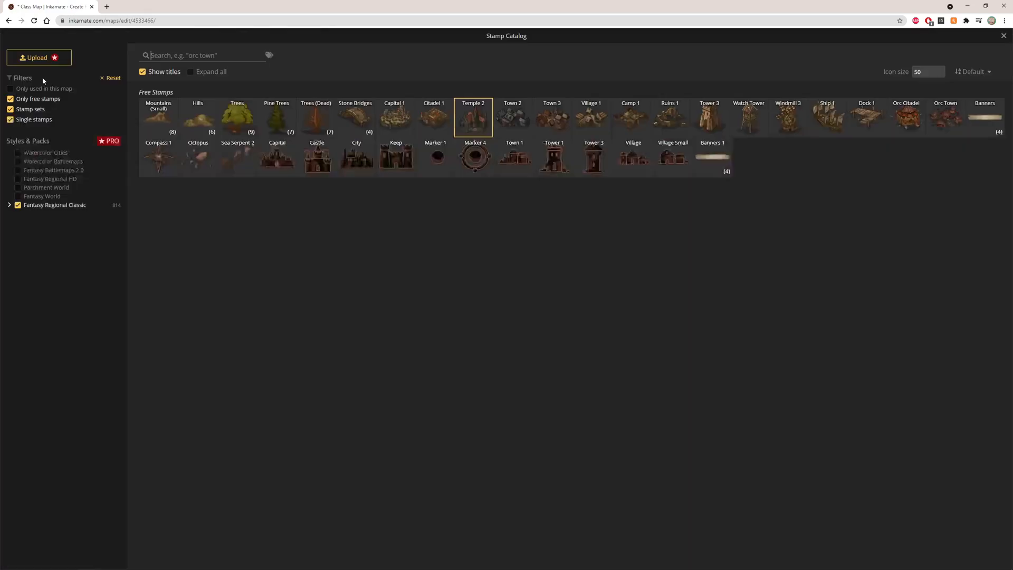
left_click(516, 121)
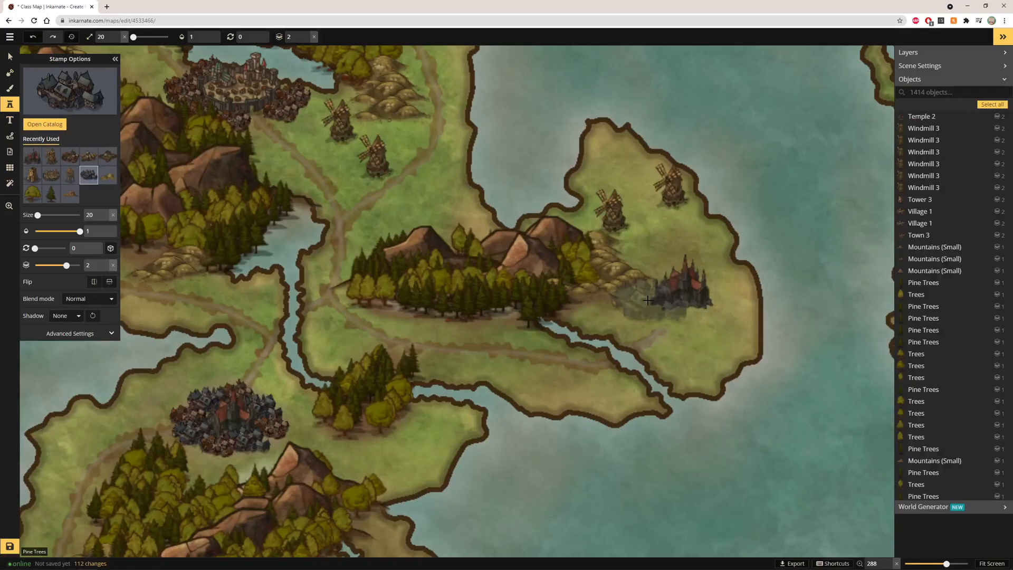
left_click(116, 41)
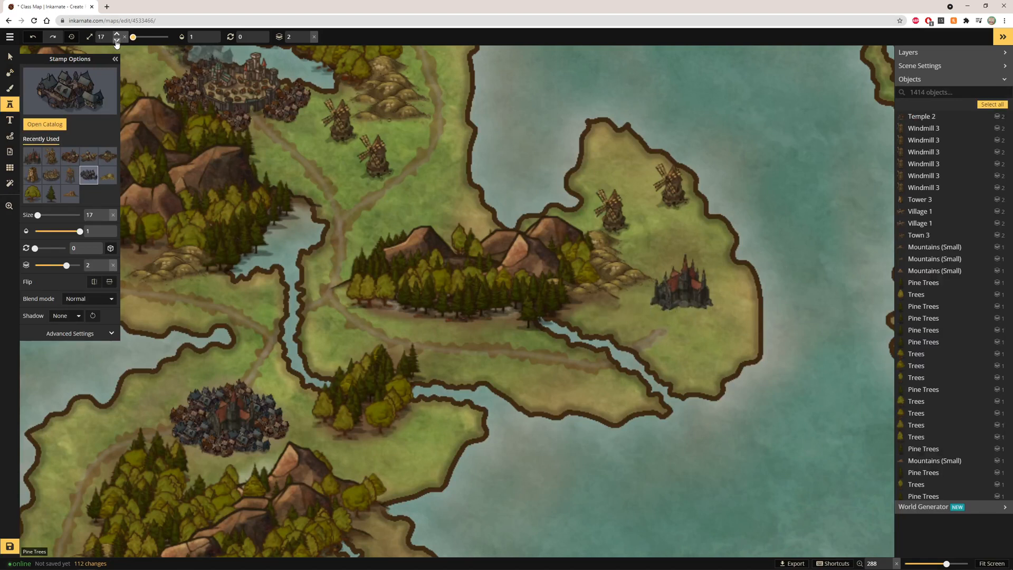
left_click(636, 306)
left_click(693, 315)
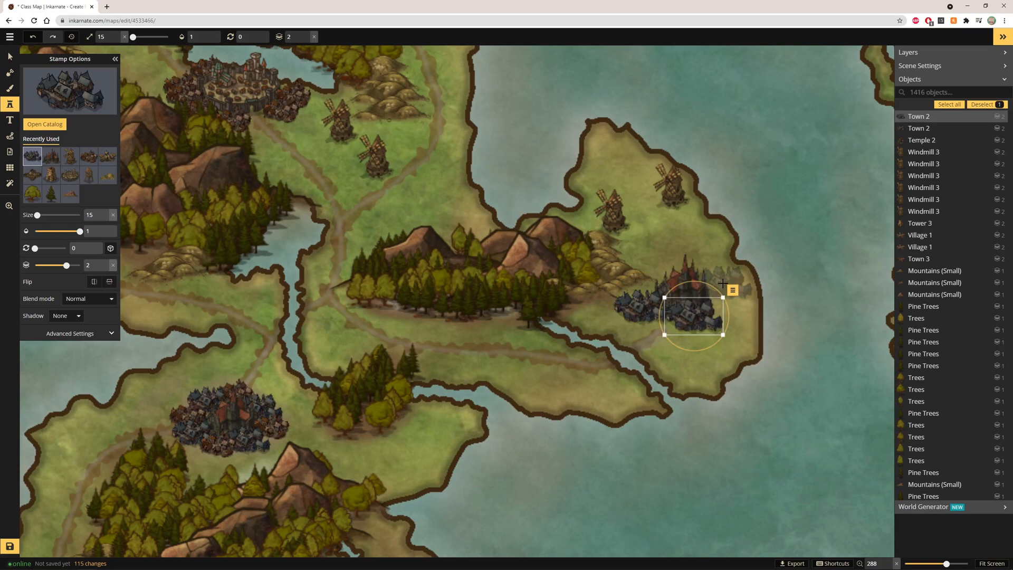
Add three more Town 2 stamps around the temple to form a town cluster
left_click(655, 278)
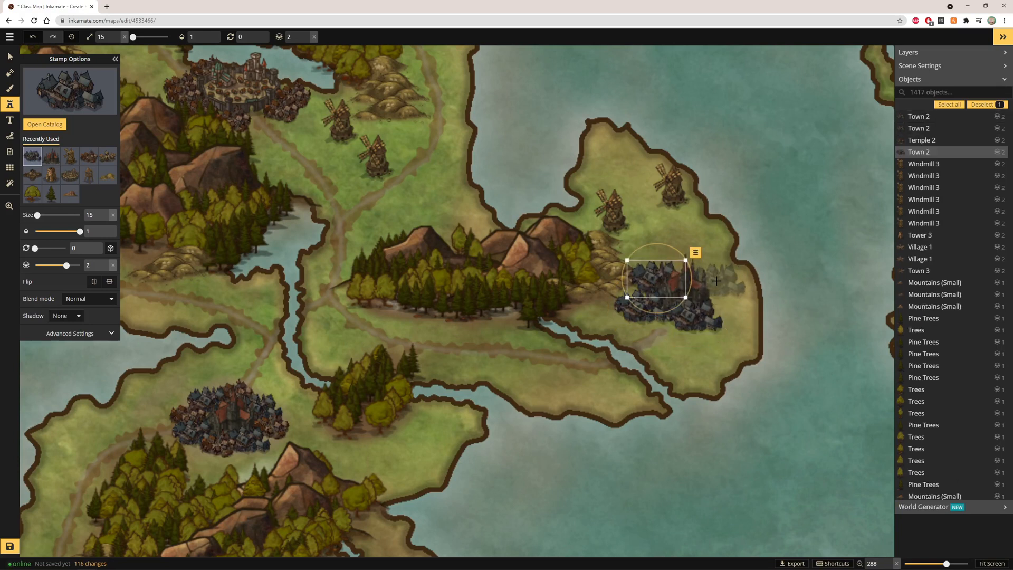
left_click(720, 290)
left_click(696, 269)
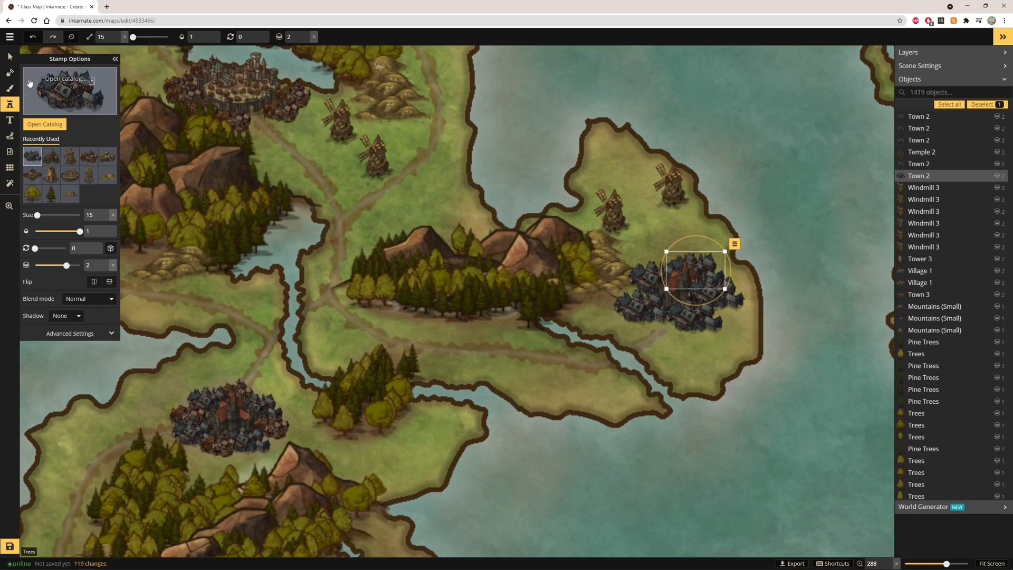
Nudge the easternmost Town 2 stamp slightly east with the Select tool and deselect it
left_click(9, 56)
left_click(776, 267)
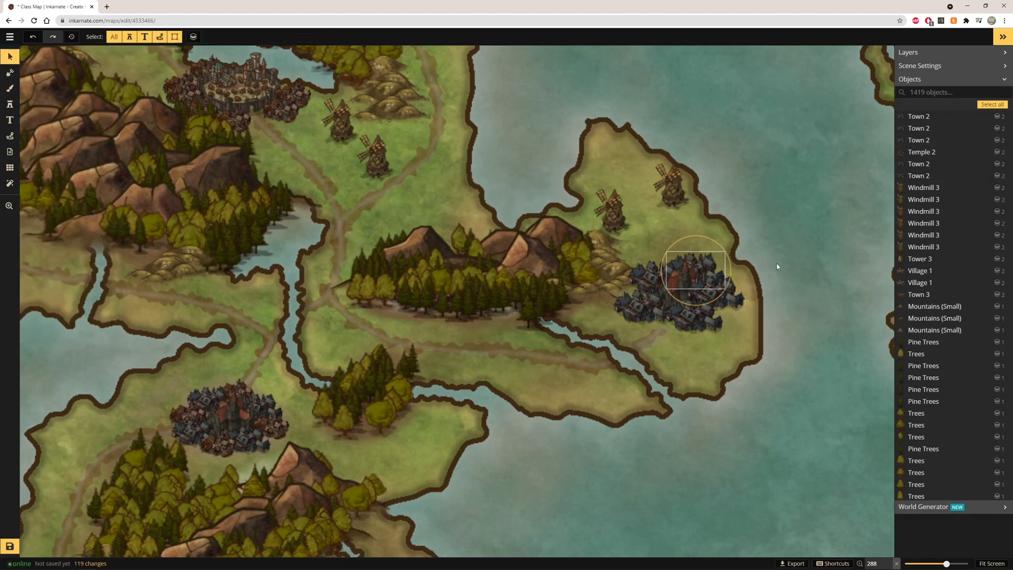
left_click(731, 300)
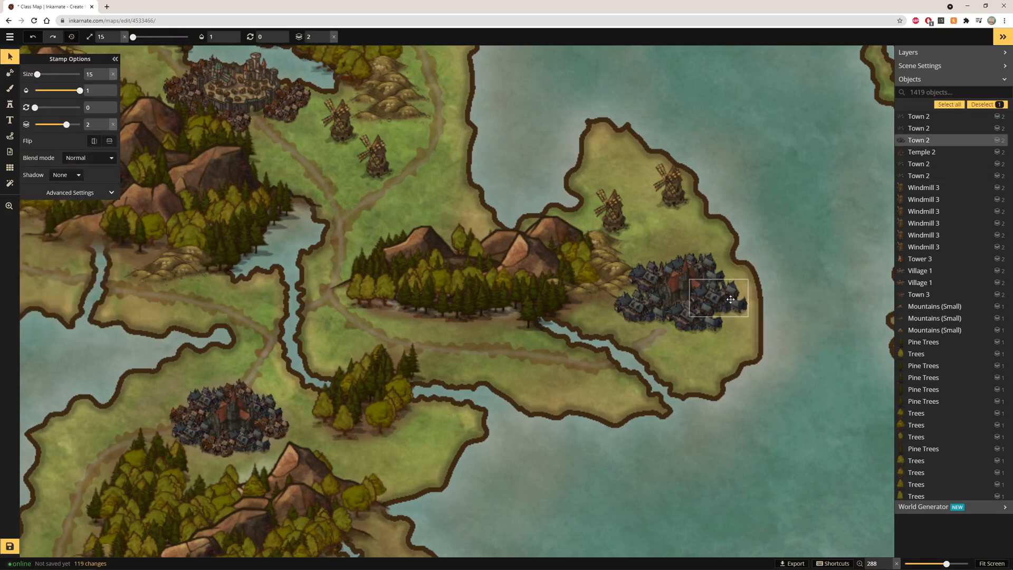
left_click_drag(729, 299, 740, 297)
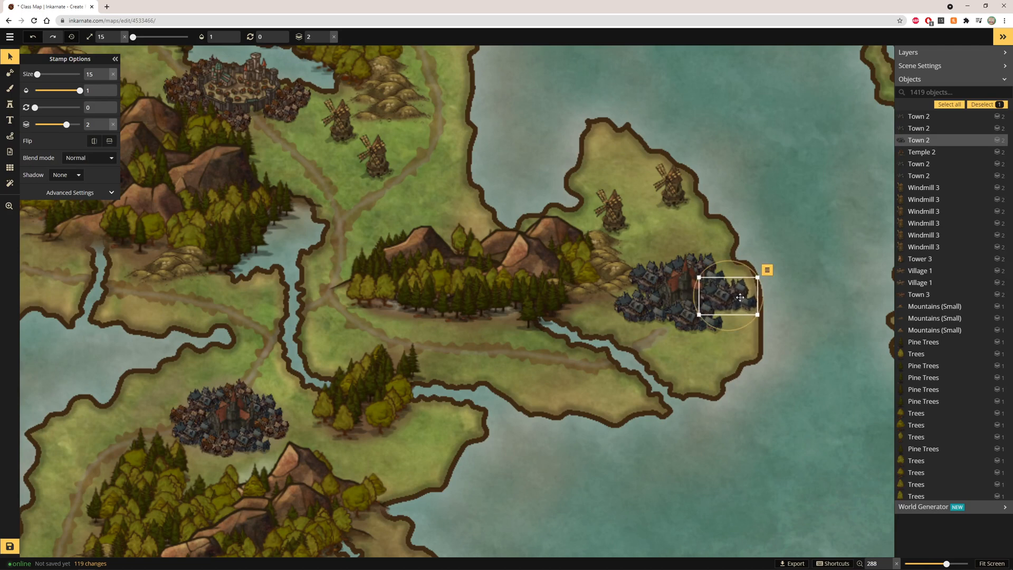
left_click(802, 304)
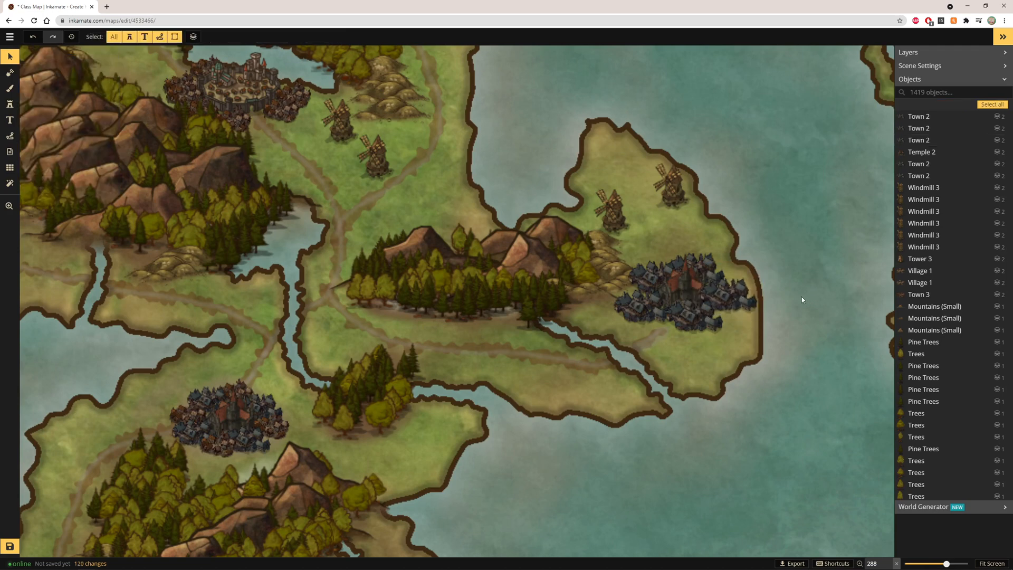
scroll(769, 246, "down", 8)
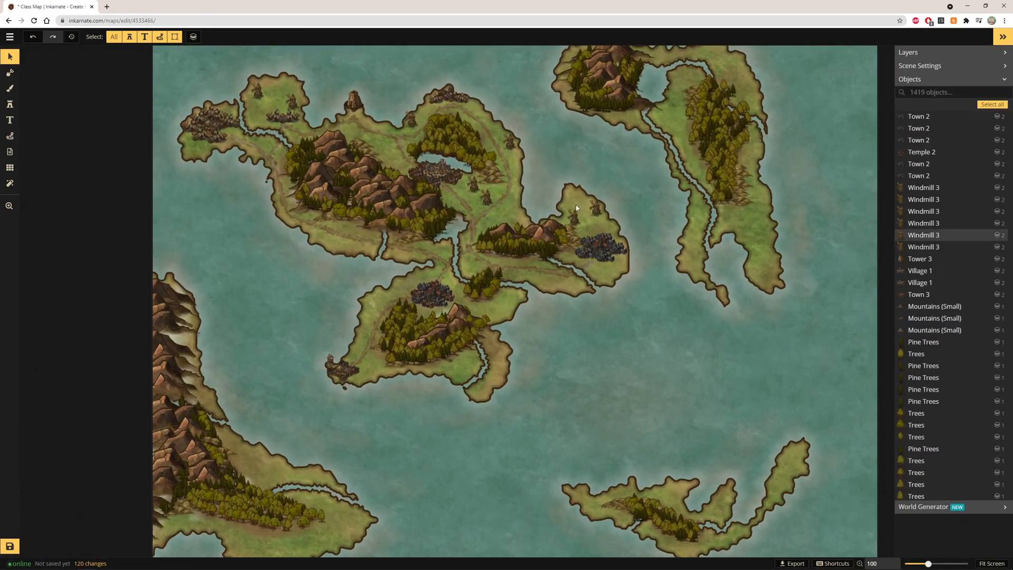
Choose the Tower 3 stamp from the catalog and place it on the central island's eastern shore
scroll(576, 207, "up", 1)
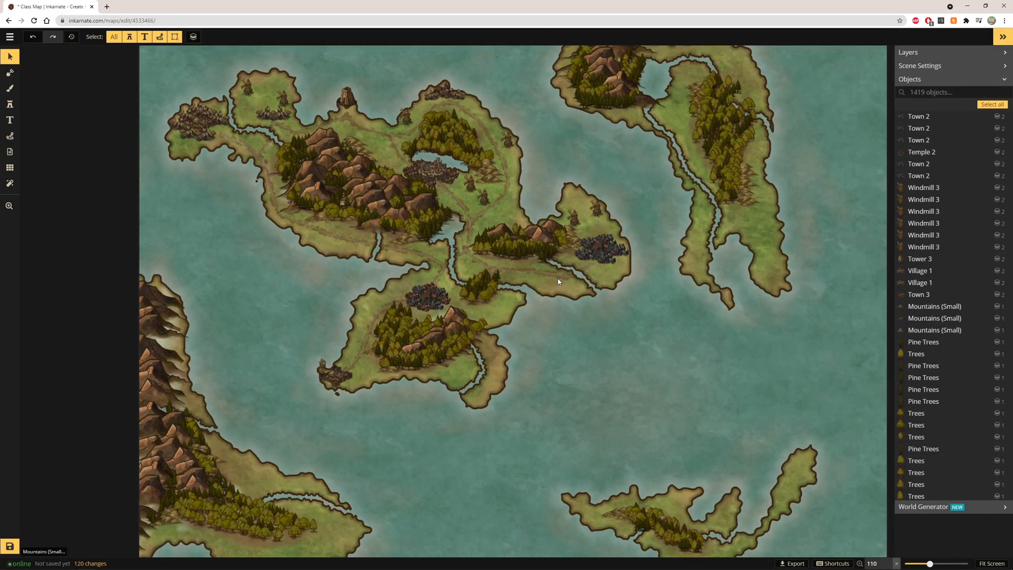
left_click(15, 104)
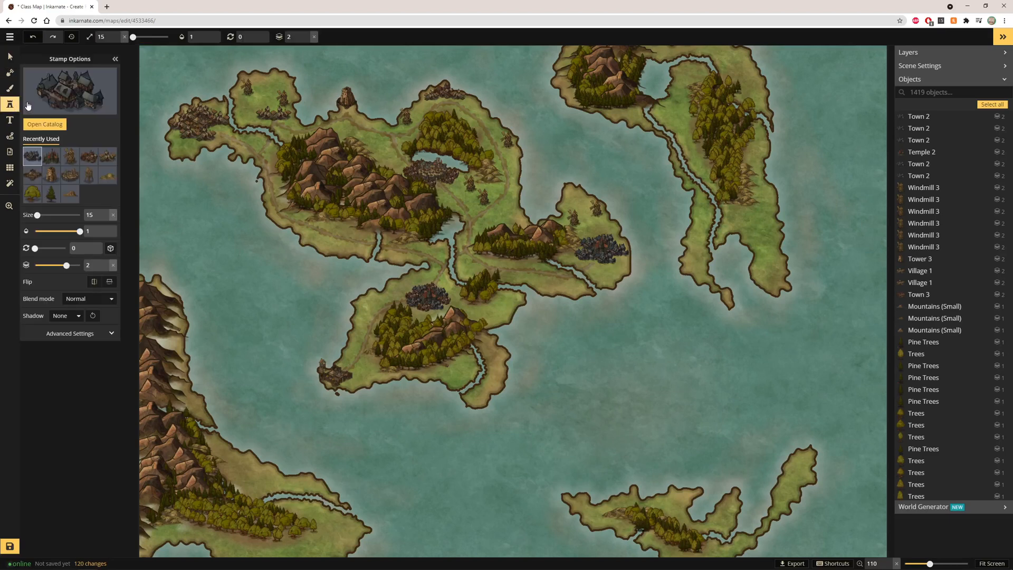
left_click(27, 105)
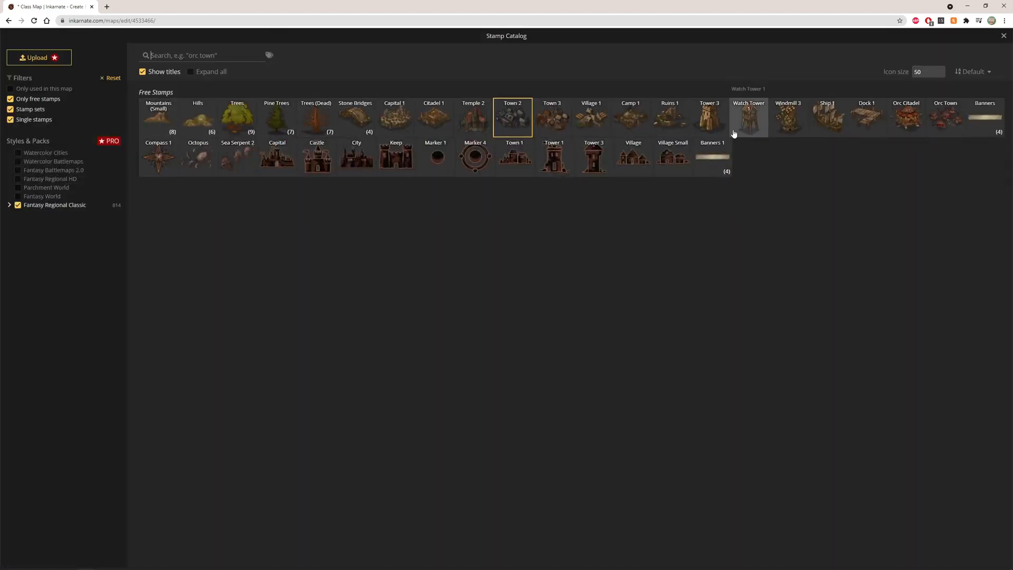
left_click(725, 132)
scroll(518, 293, "up", 3)
left_click(518, 294)
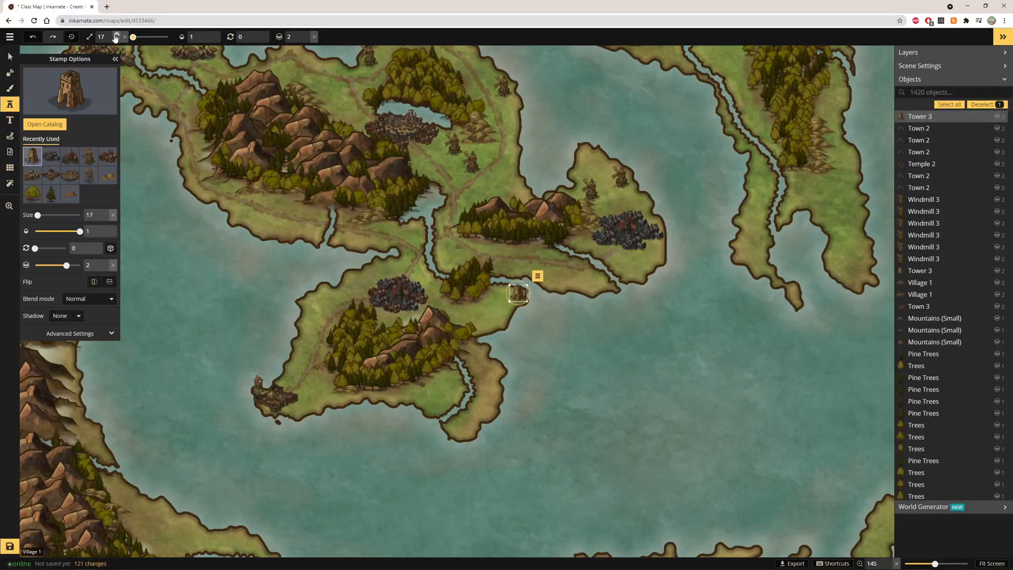
Increase the stamp size to 20 and place a second Tower 3 at the southern tip of the lower island
left_click(117, 35)
left_click(117, 35)
left_click(117, 34)
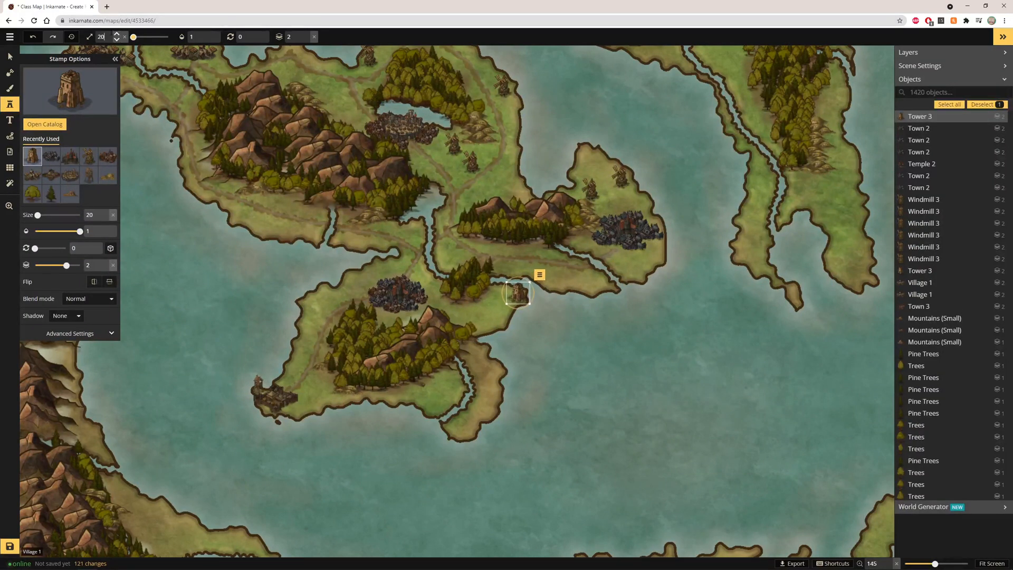
left_click(524, 298)
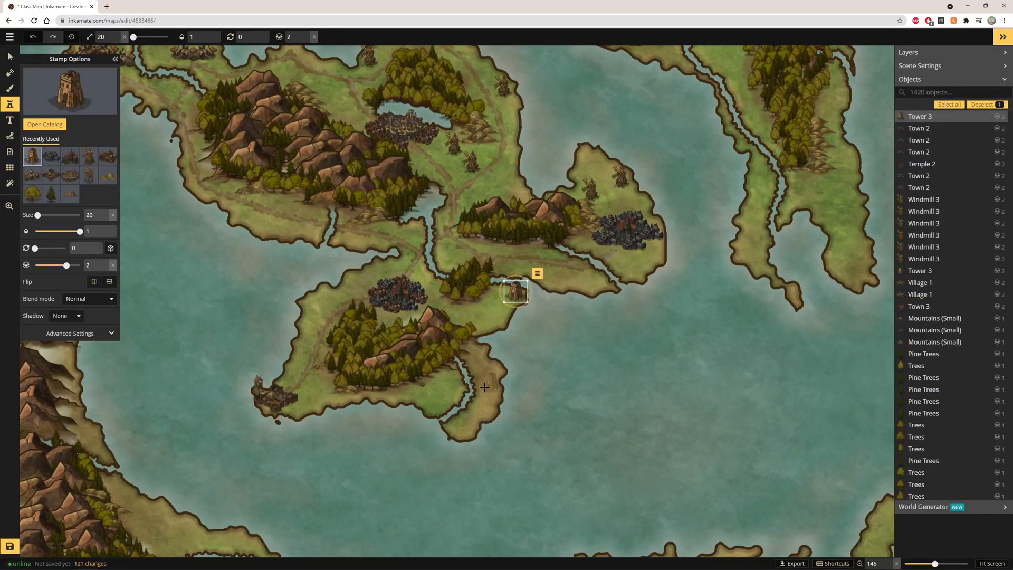
left_click(463, 424)
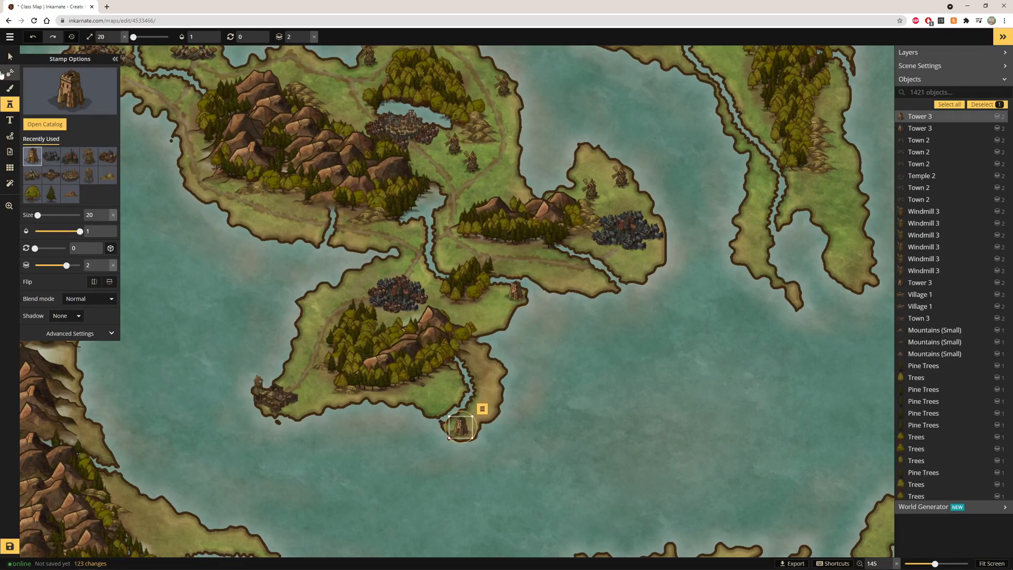
left_click(9, 56)
scroll(156, 214, "down", 5)
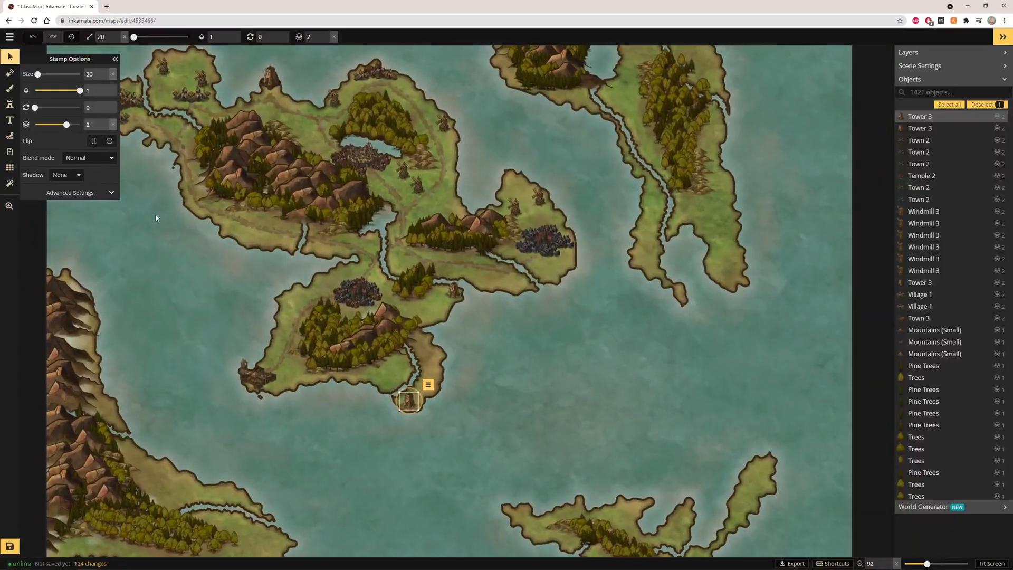
scroll(156, 214, "up", 3)
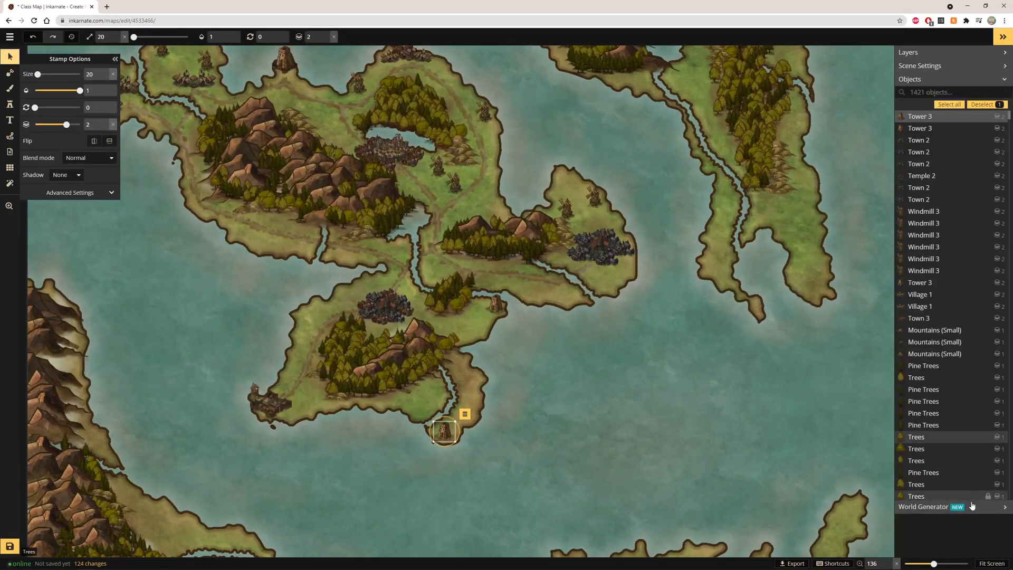
scroll(379, 160, "down", 4)
scroll(379, 160, "up", 4)
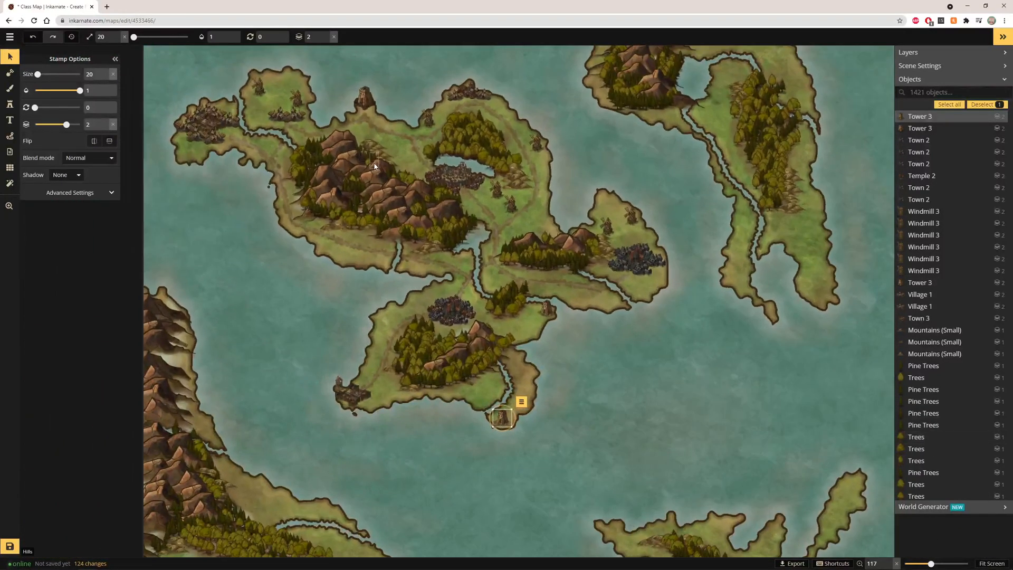